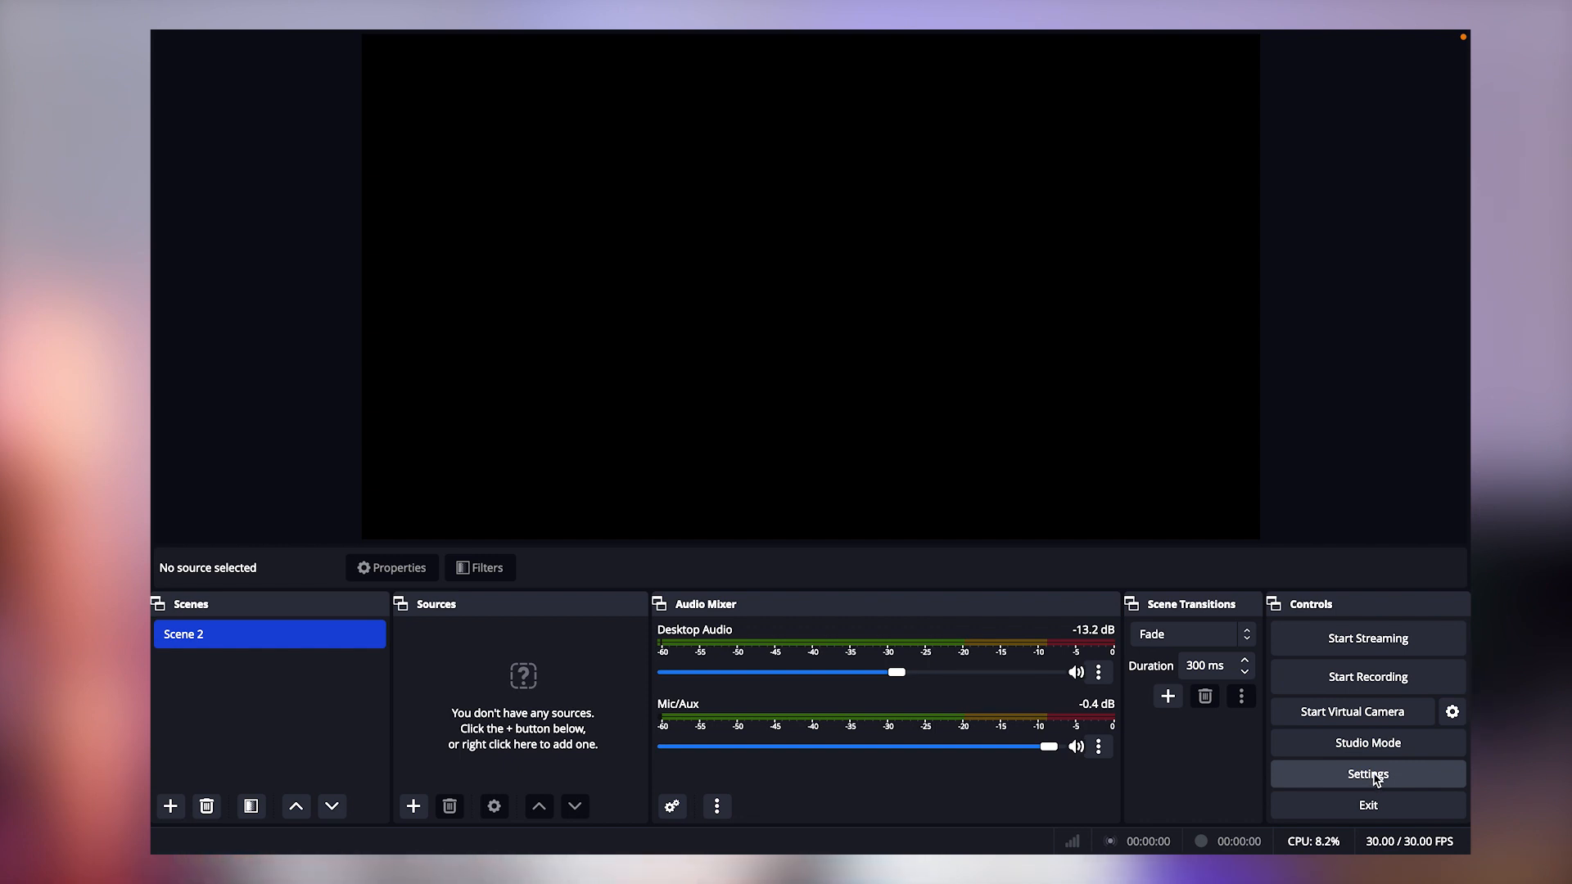
# Step: Set the base (canvas) resolution to 1080x1920 in the video settings
pyautogui.click(1375, 778)
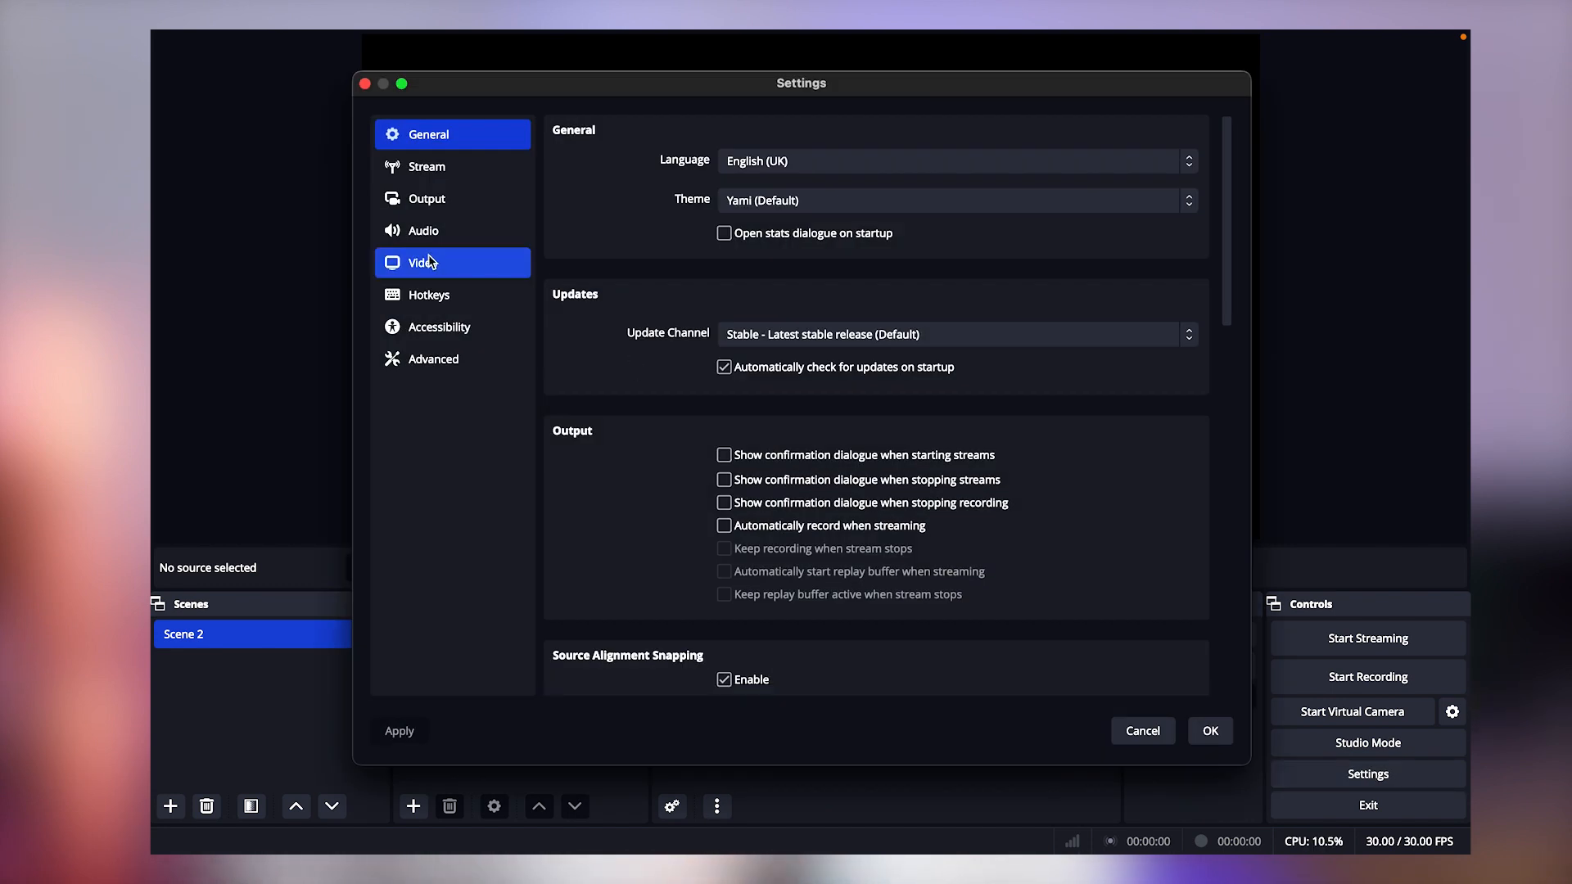
pyautogui.click(435, 261)
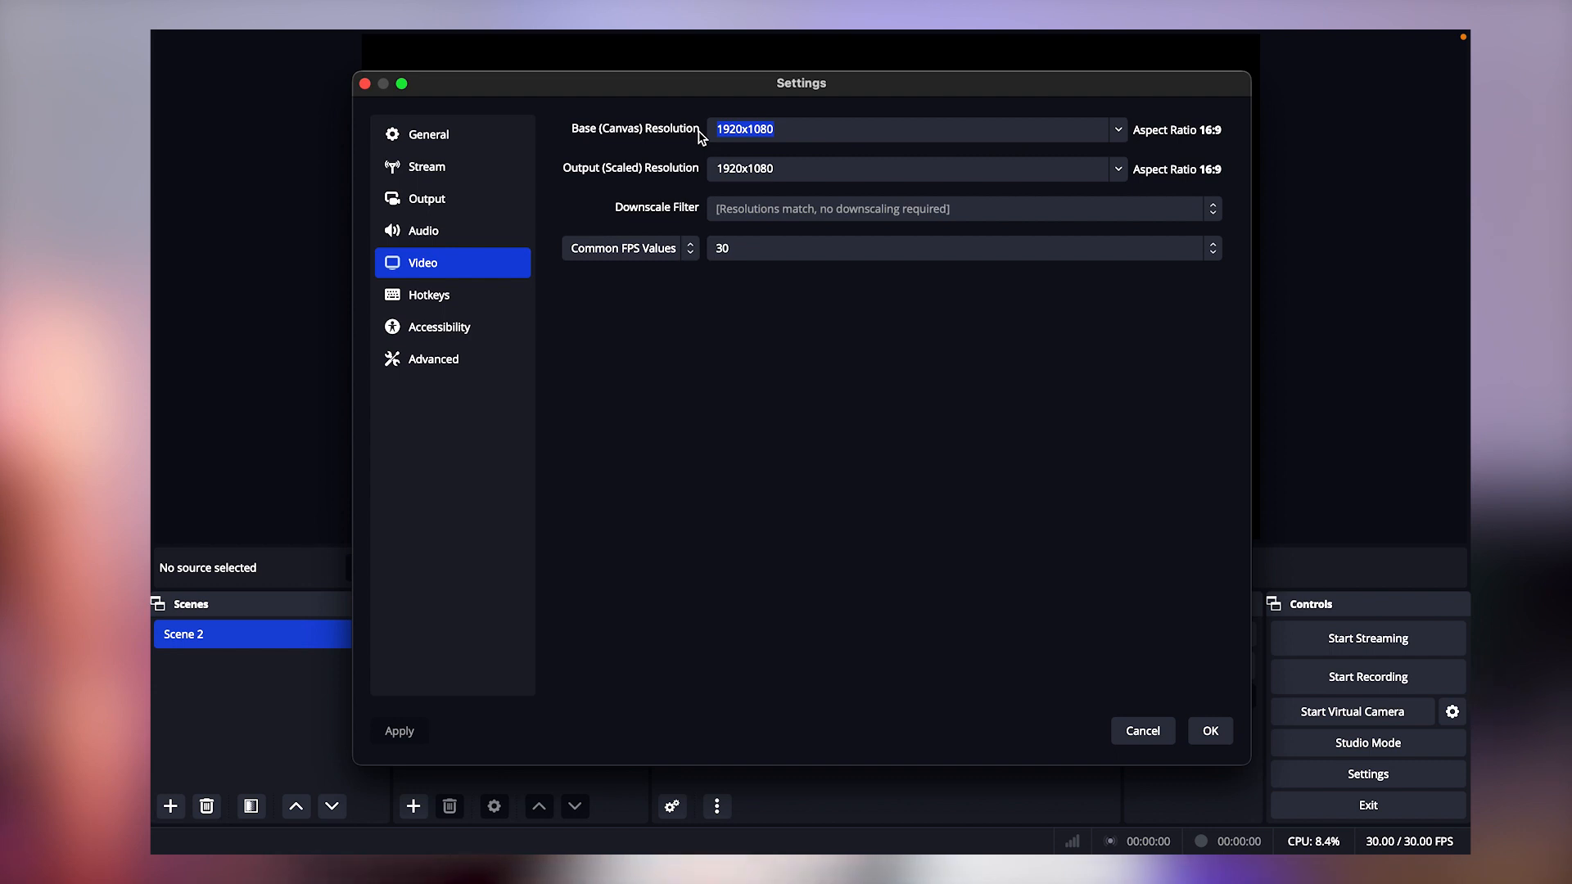
pyautogui.write('1080')
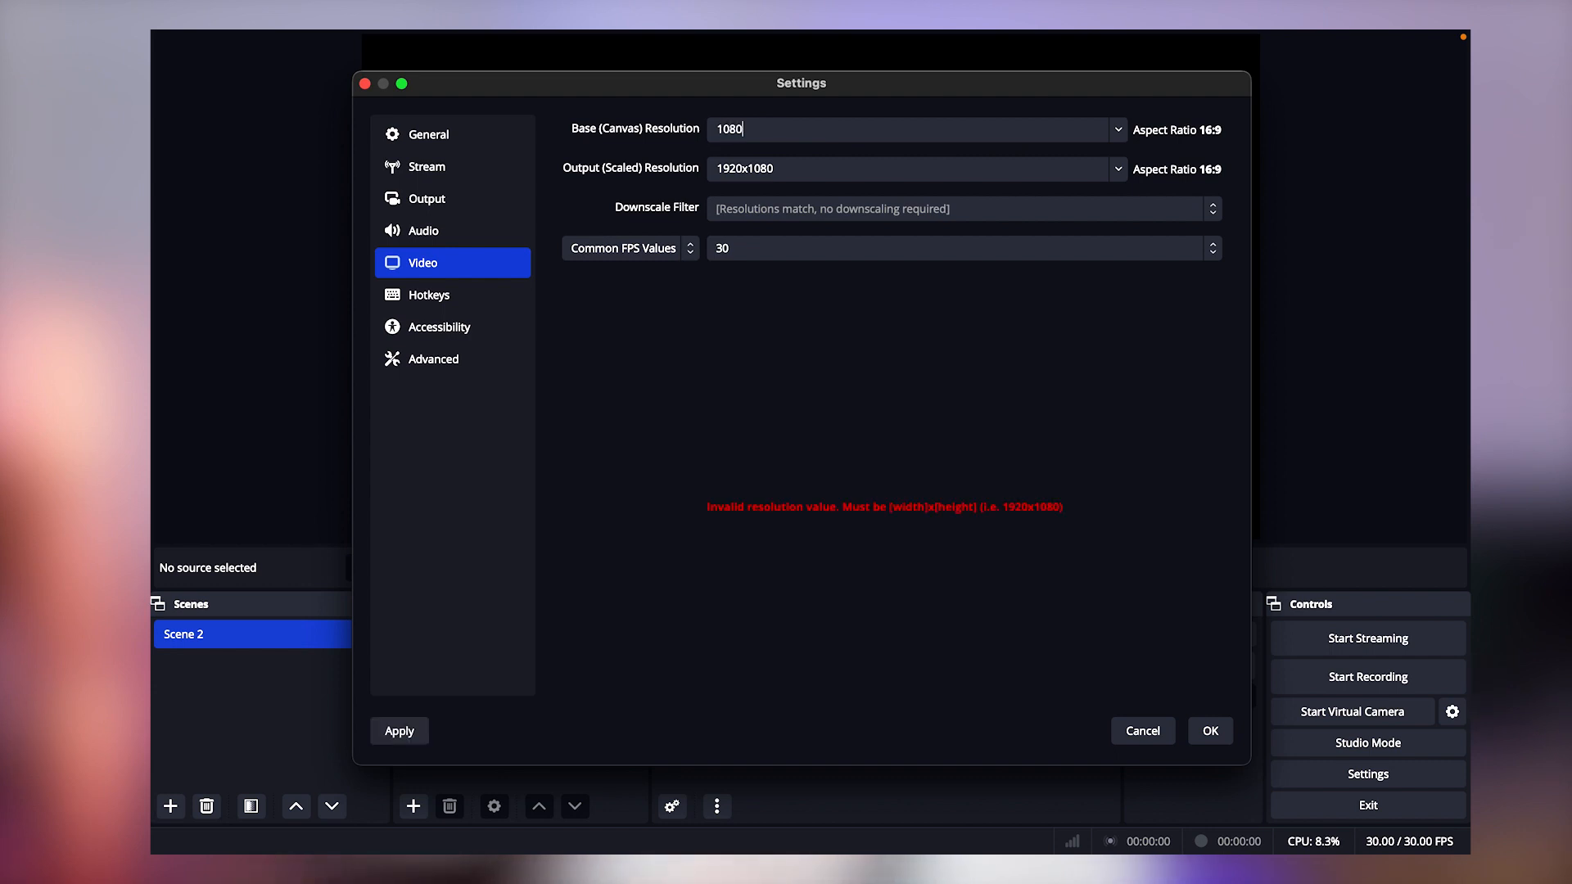
pyautogui.write('x')
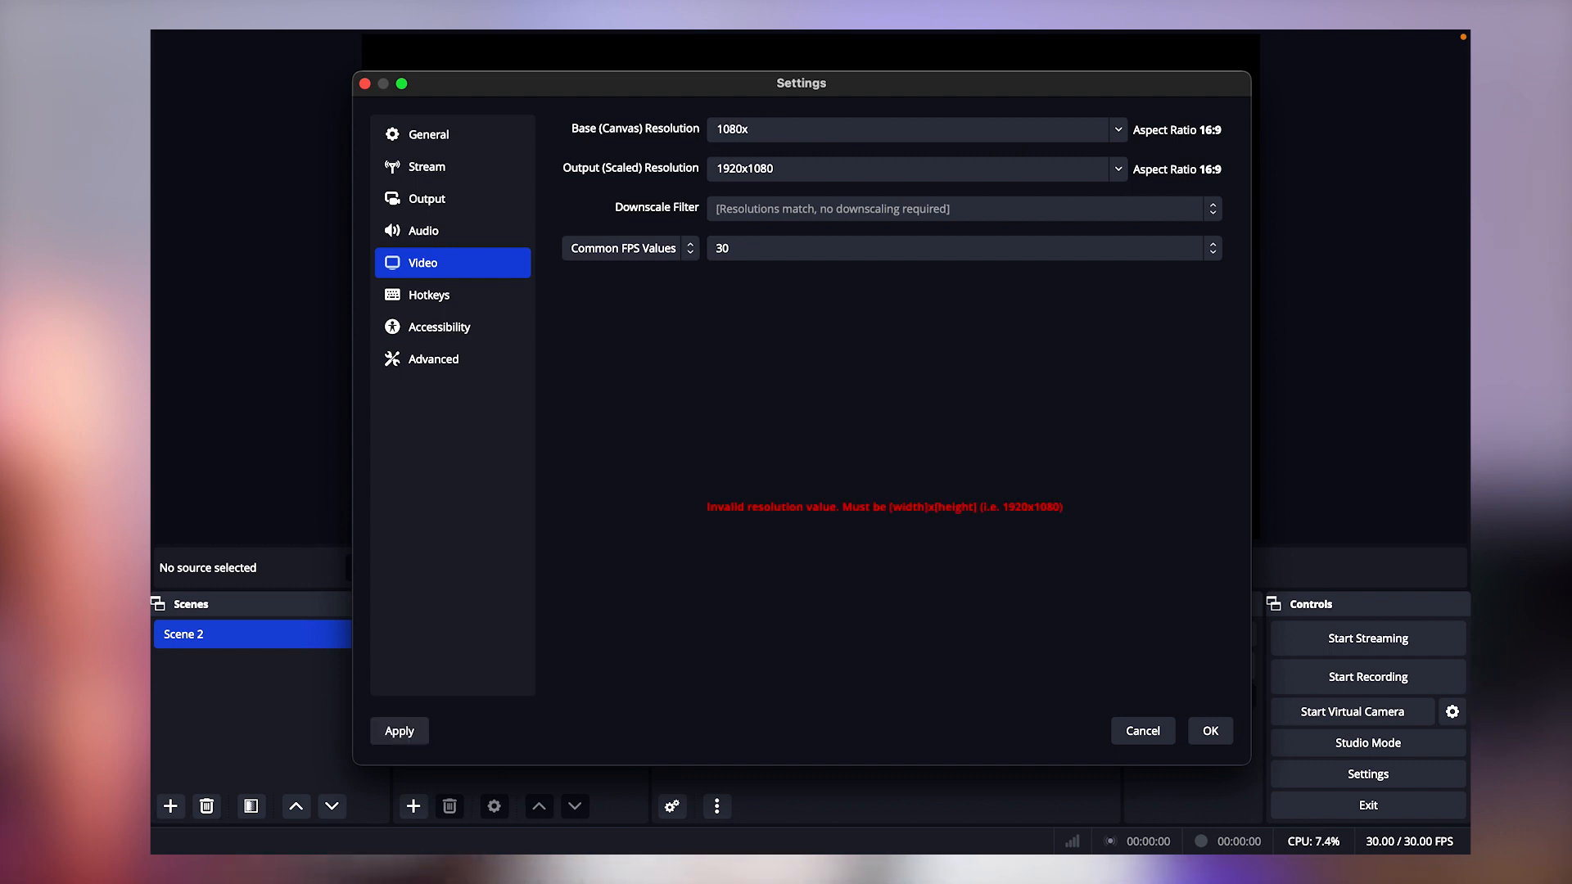
pyautogui.write('1920')
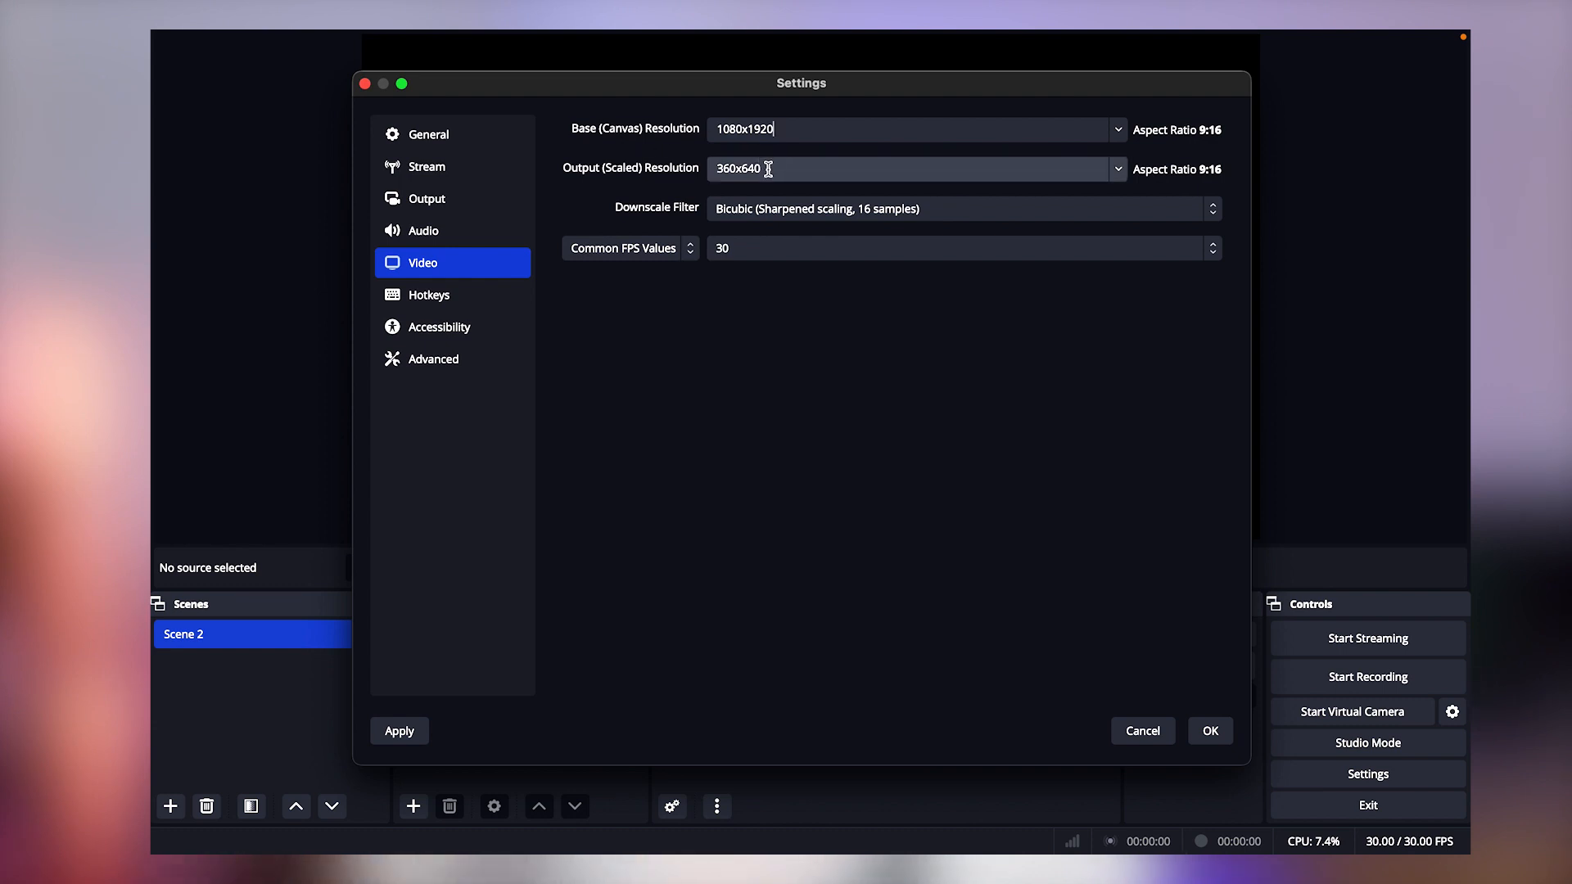
# Step: Set the output (scaled) resolution to 1080x1920 and confirm the video settings
pyautogui.doubleClick(768, 168)
pyautogui.write('1080')
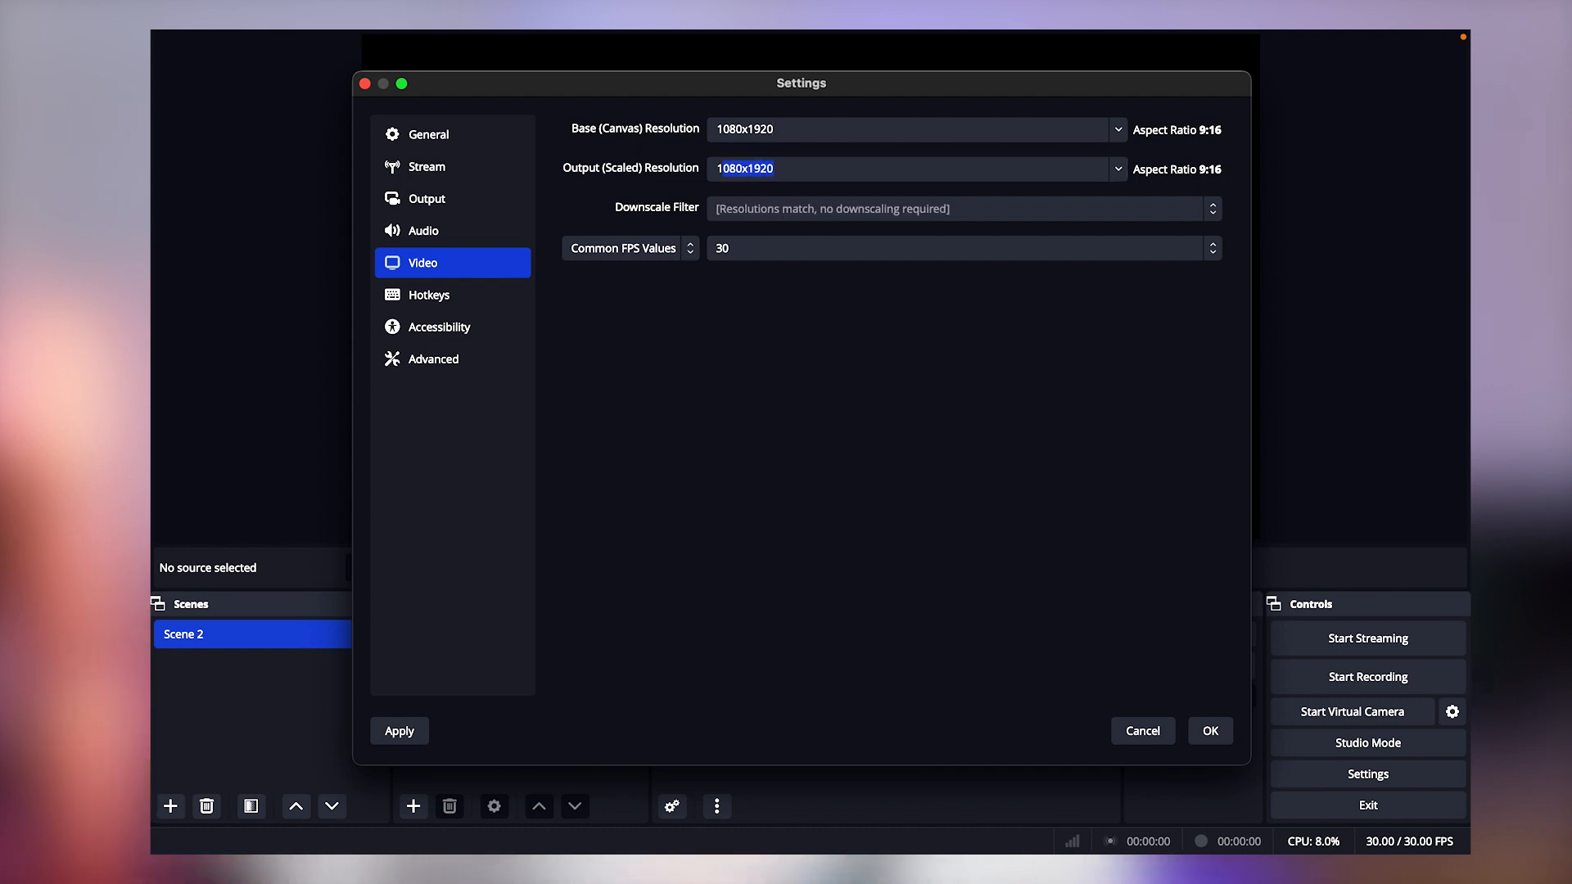
pyautogui.write('x1920')
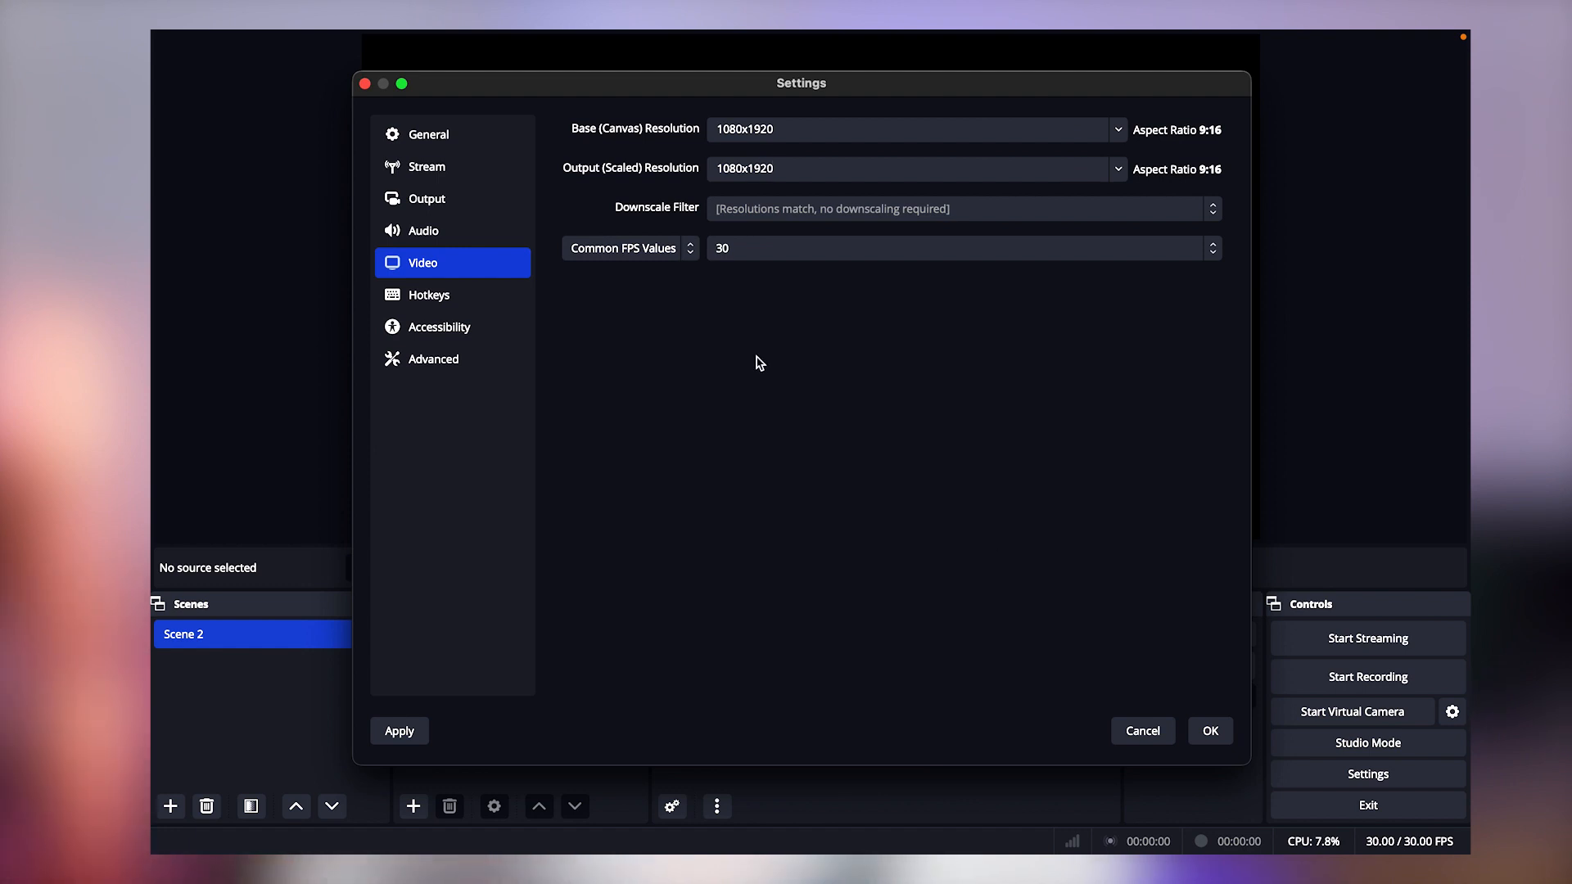
pyautogui.click(1210, 733)
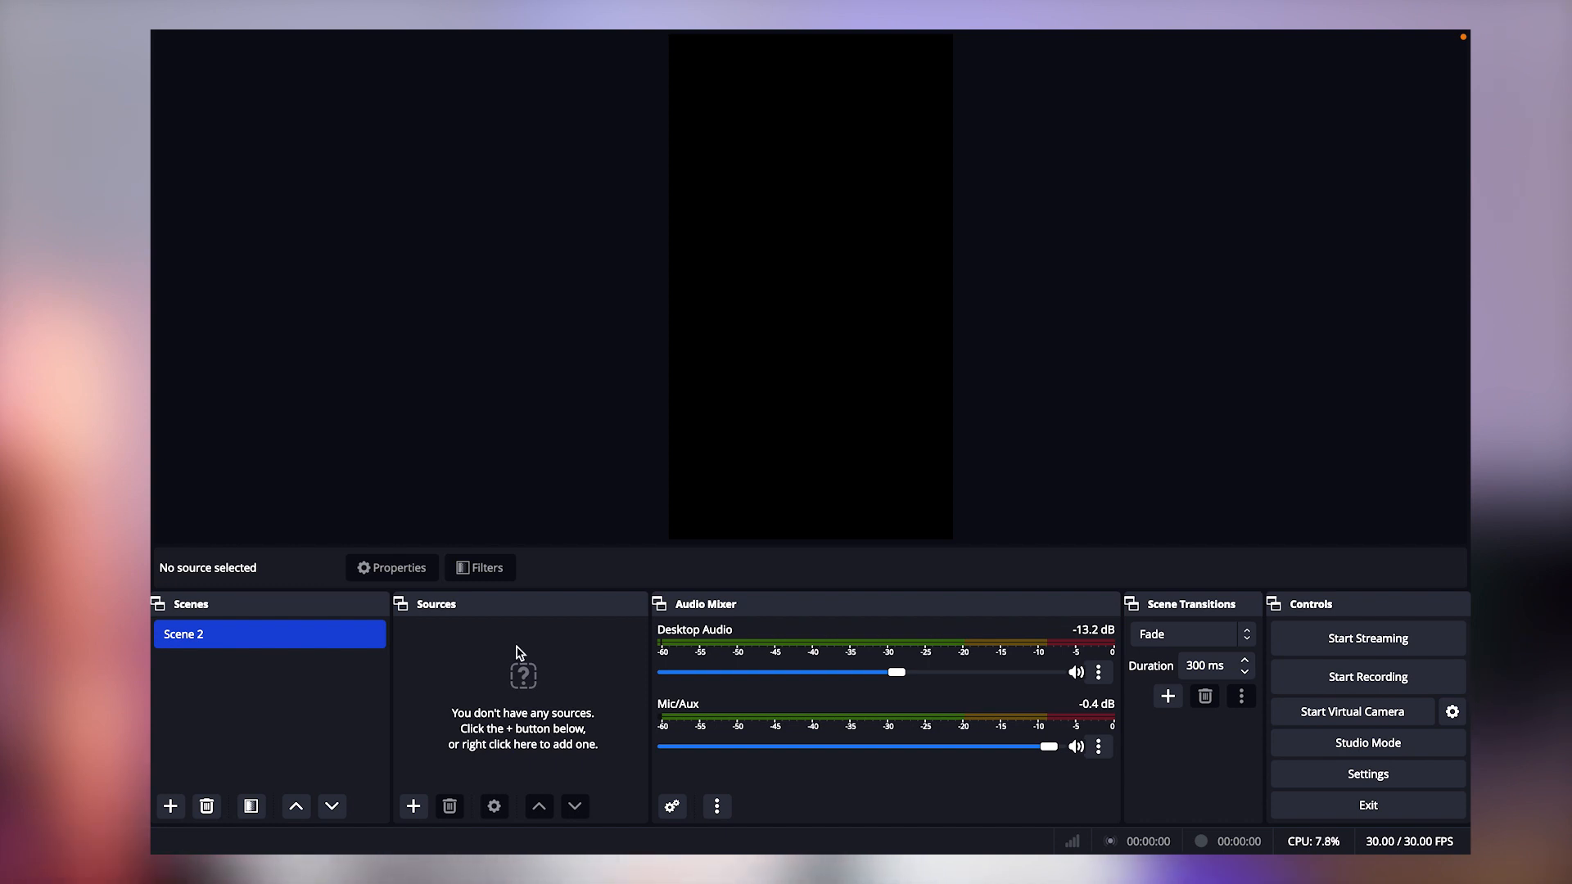
# Step: Add a new video capture device source named DLSR CAMERA to Scene 2
pyautogui.click(413, 807)
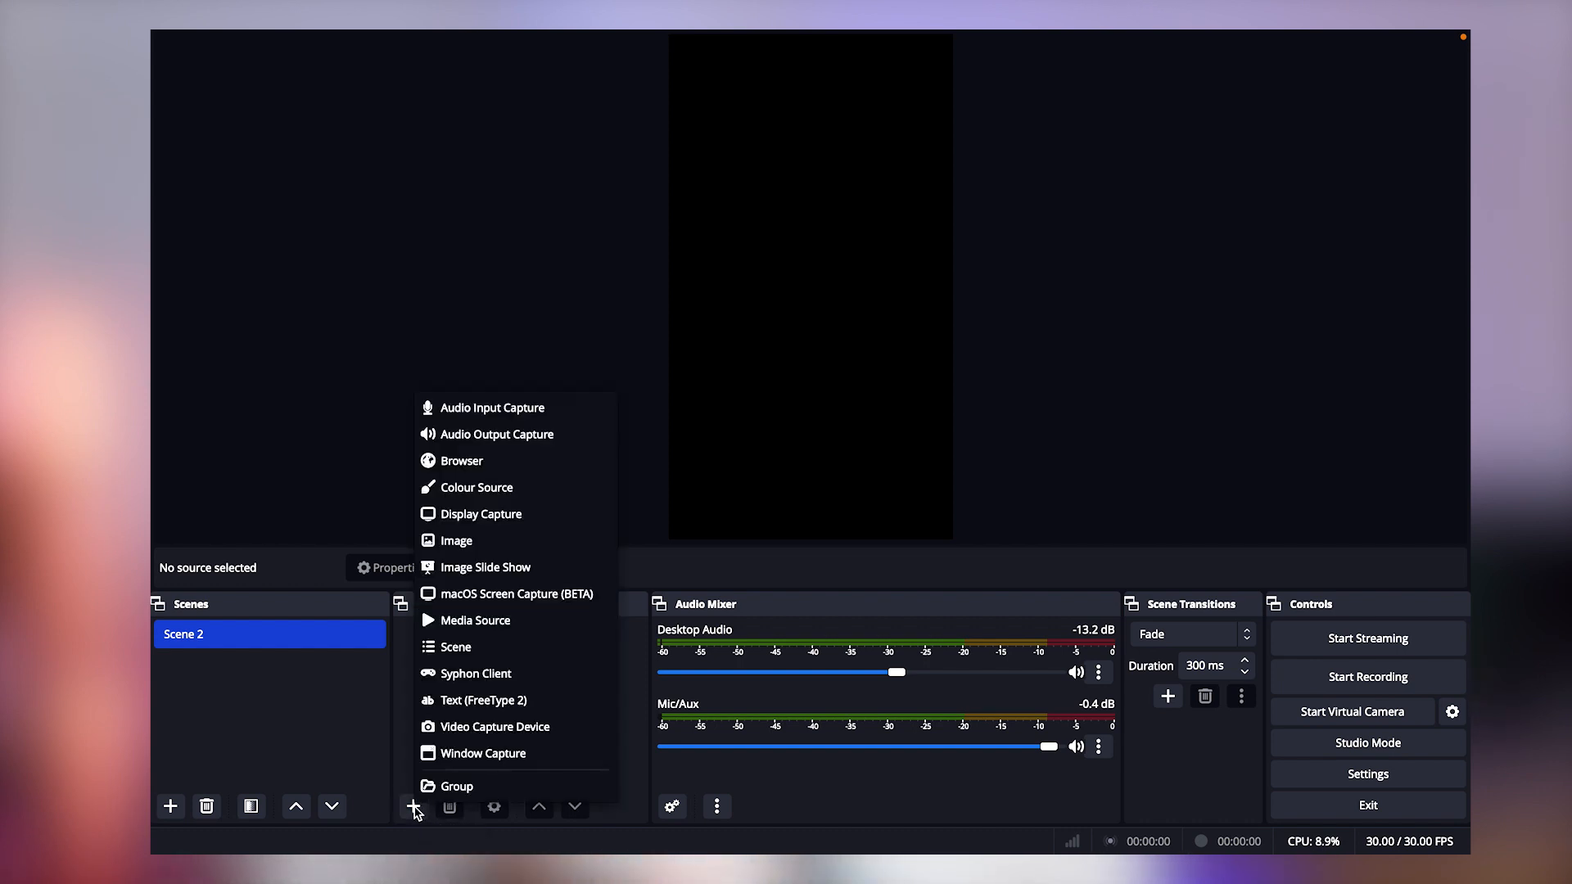
pyautogui.click(510, 728)
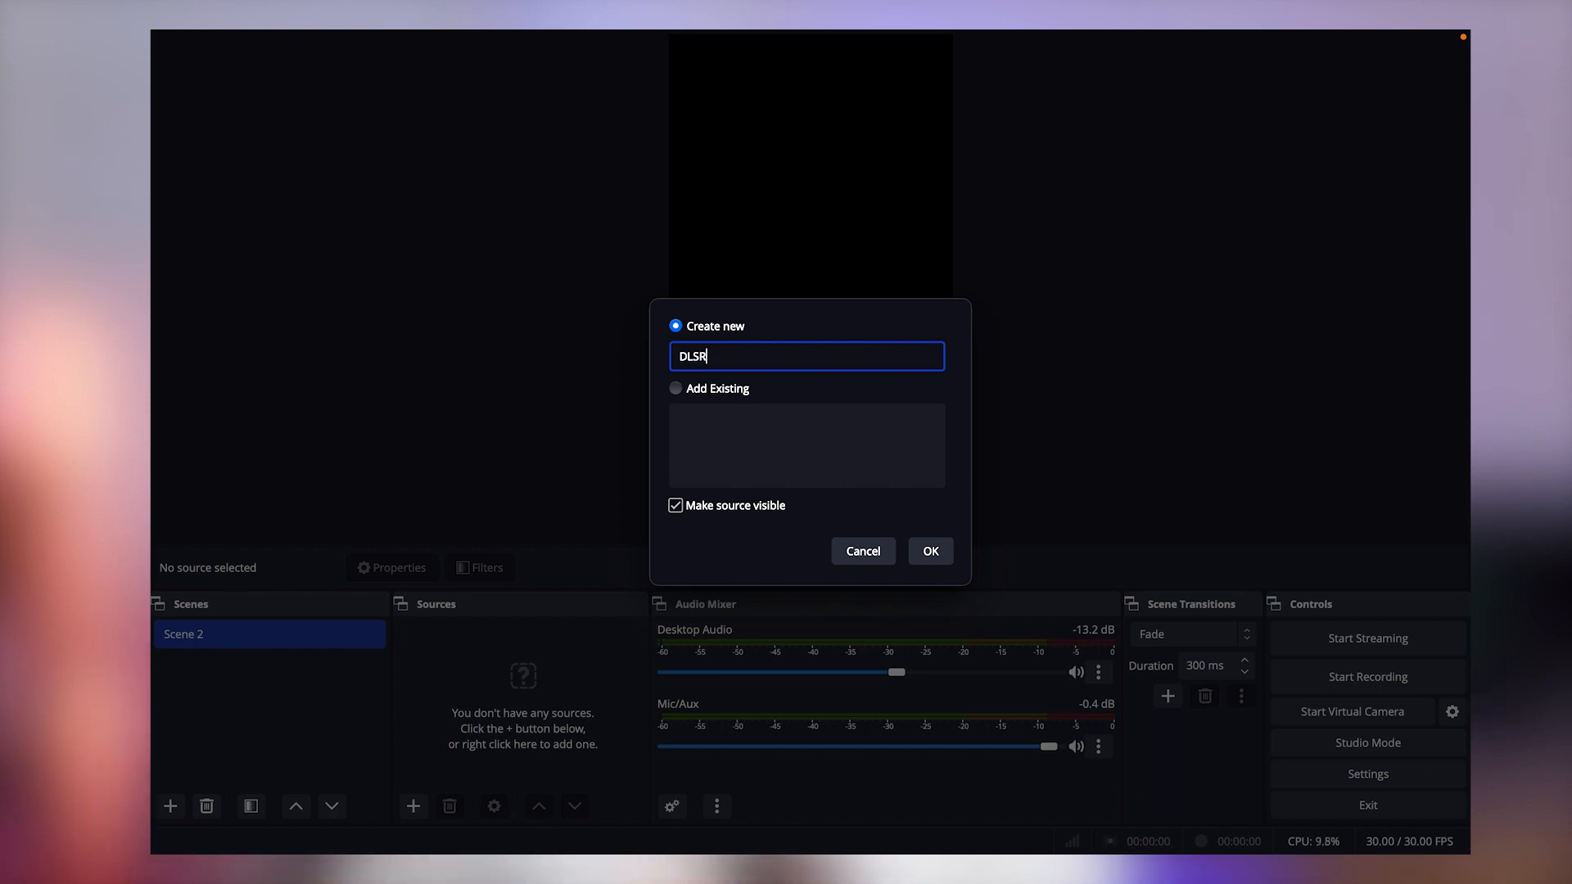
pyautogui.write('MERA')
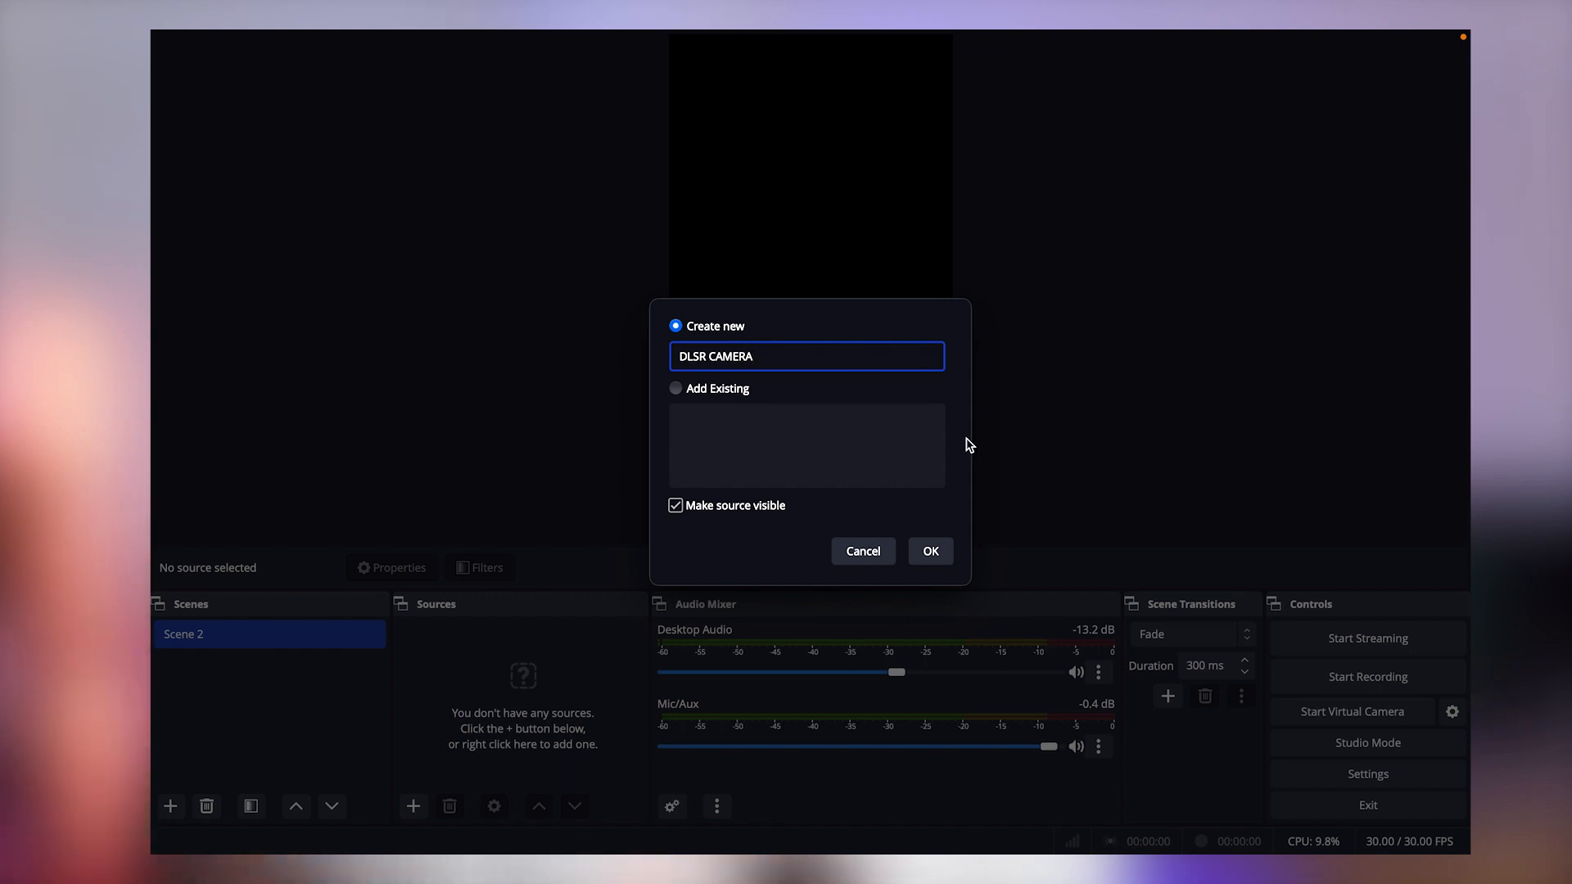
pyautogui.click(930, 552)
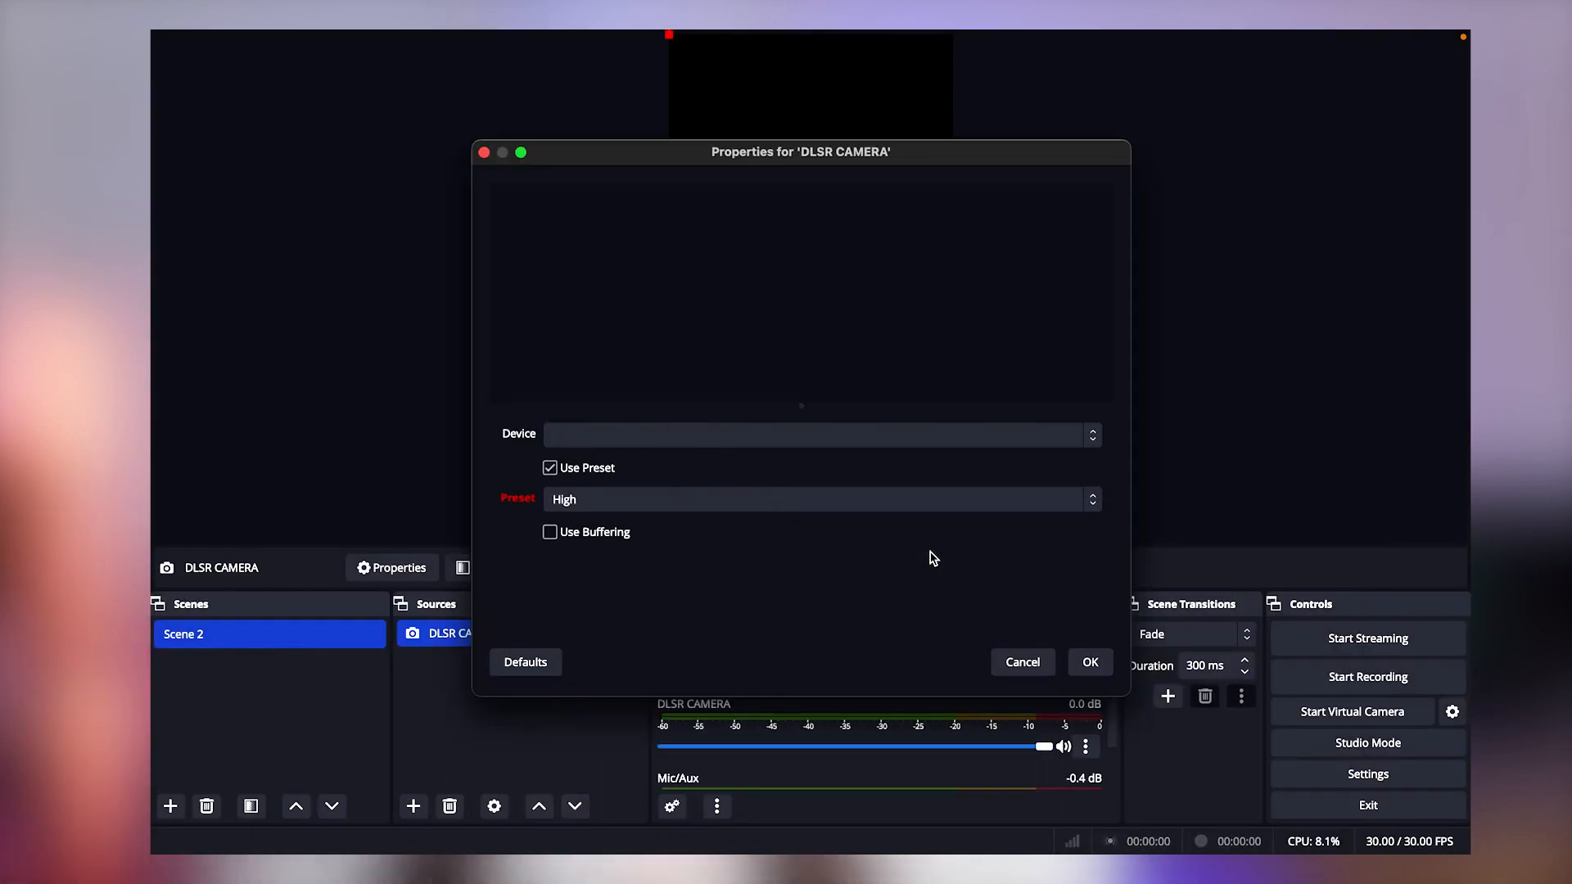
# Step: Set the camera source's device to USB3.0 Capture Video, keep the High preset and confirm the properties
pyautogui.click(698, 442)
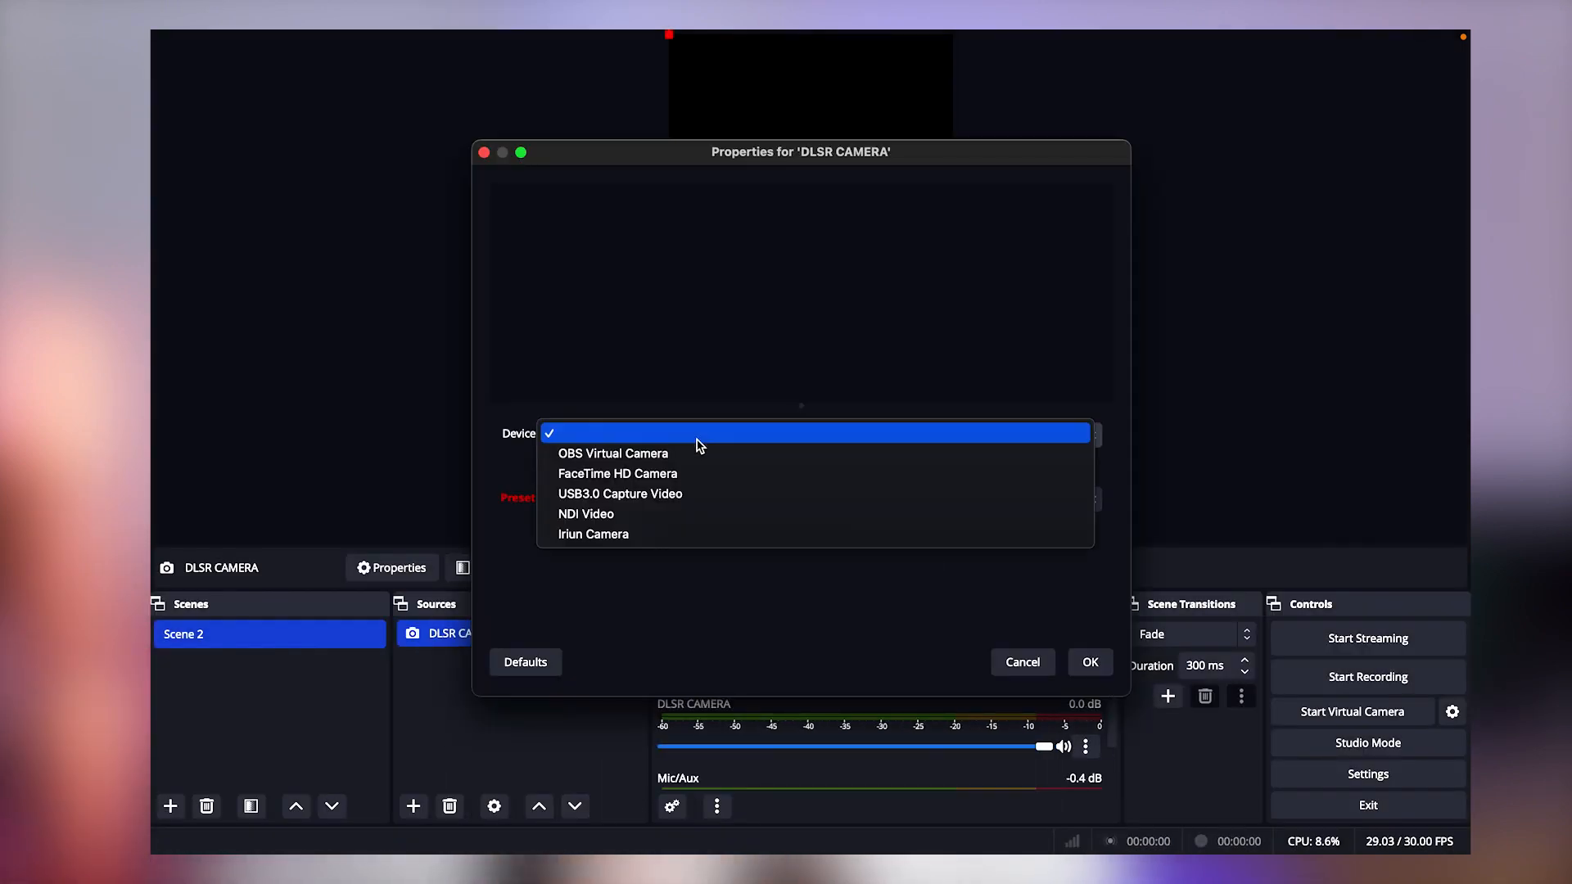
pyautogui.click(644, 500)
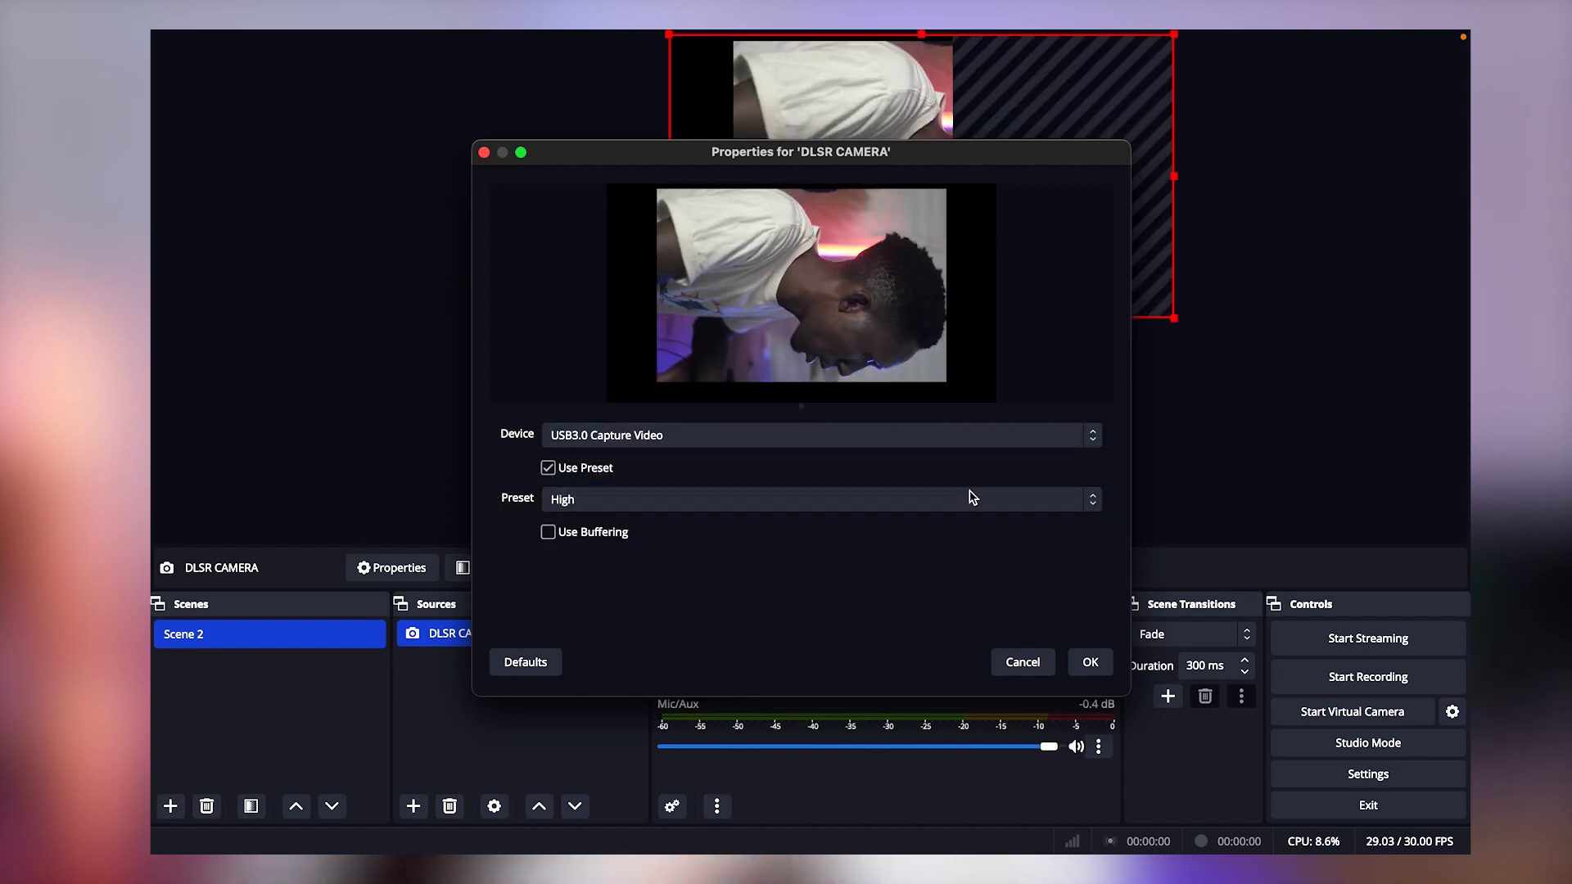
pyautogui.click(905, 508)
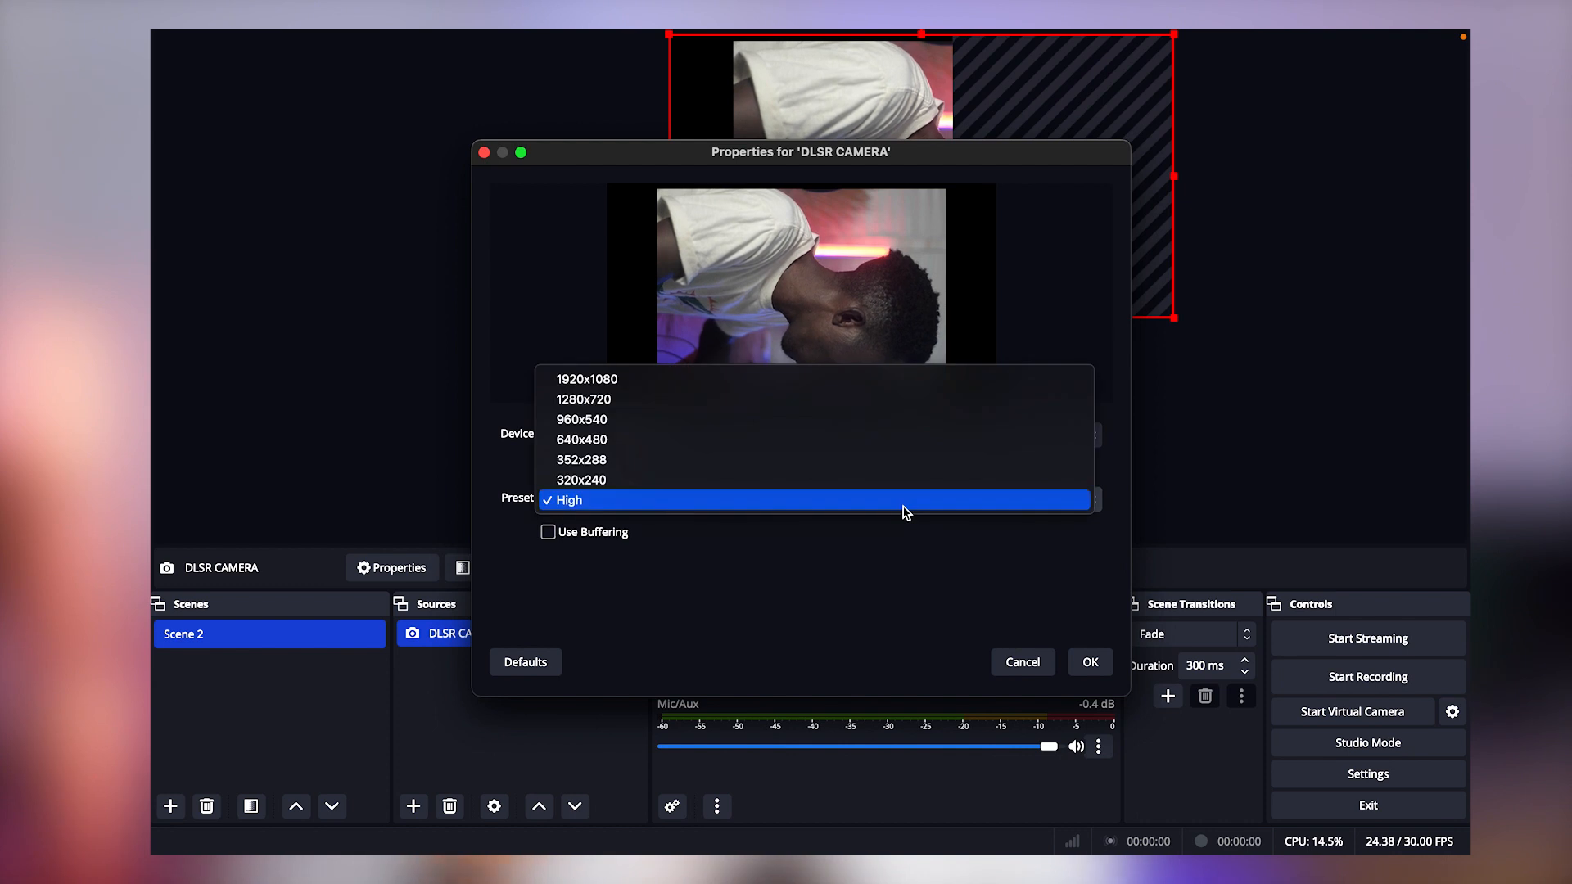
pyautogui.click(904, 507)
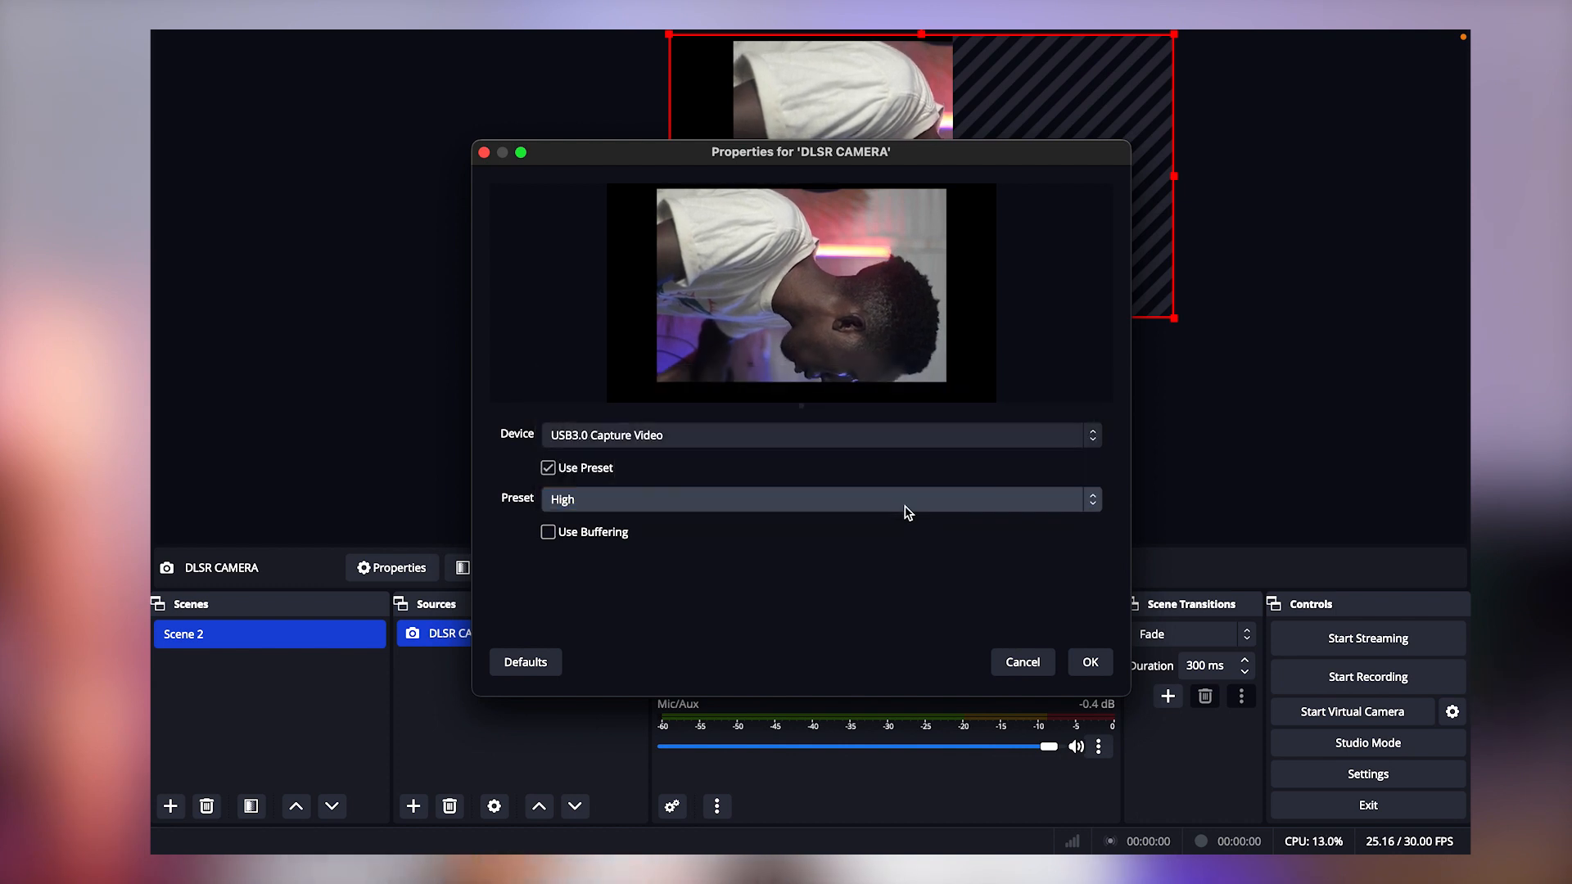
pyautogui.click(1094, 663)
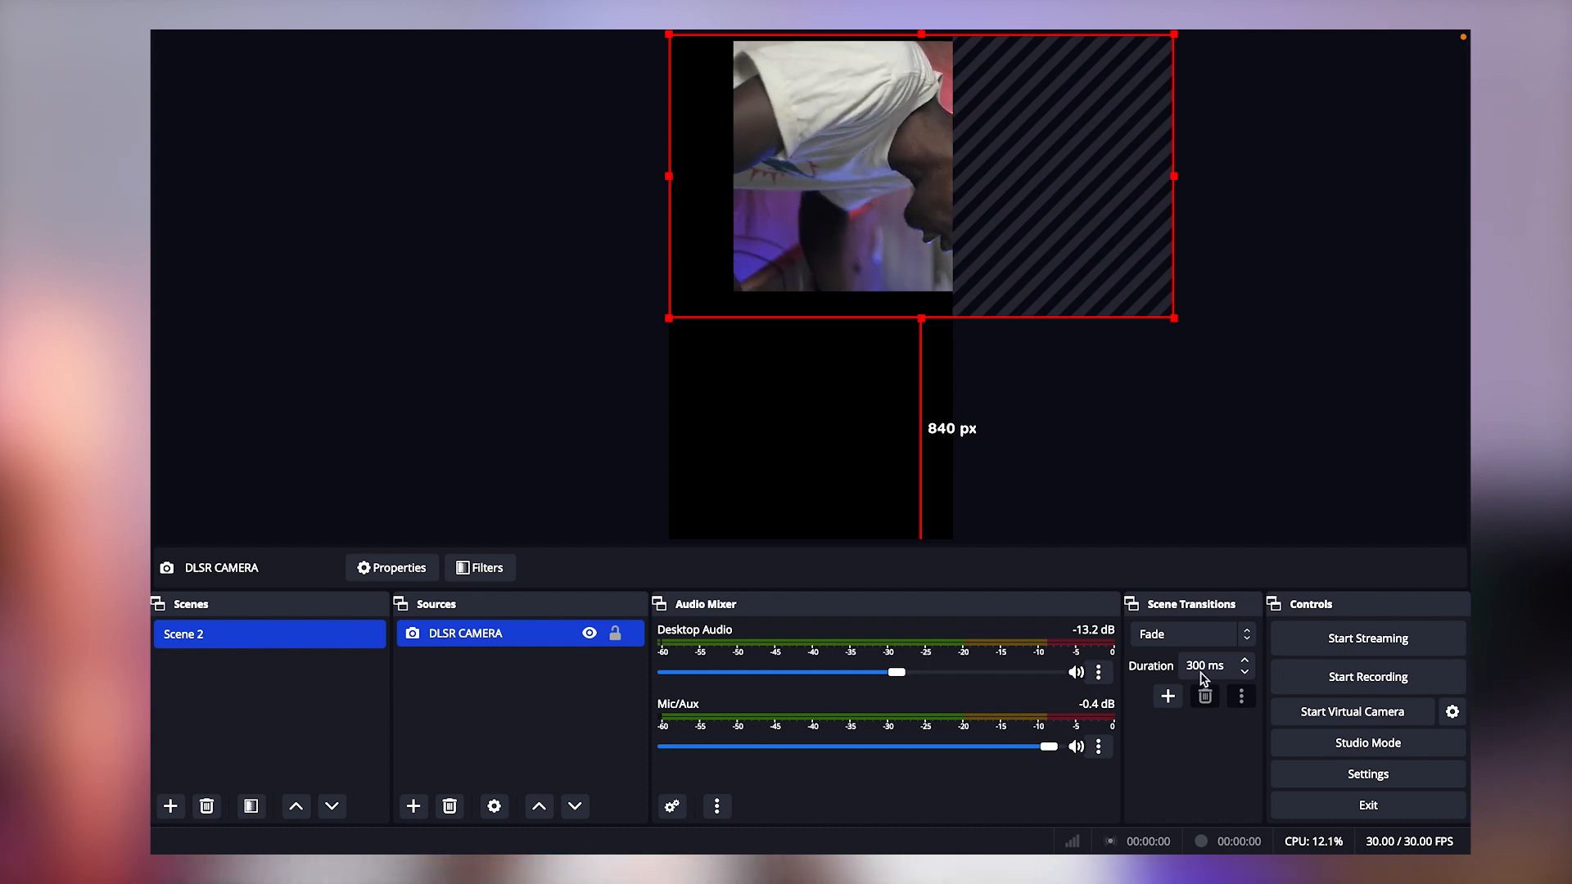
pyautogui.moveTo(892, 178); pyautogui.dragTo(871, 279)
pyautogui.rightClick(871, 278)
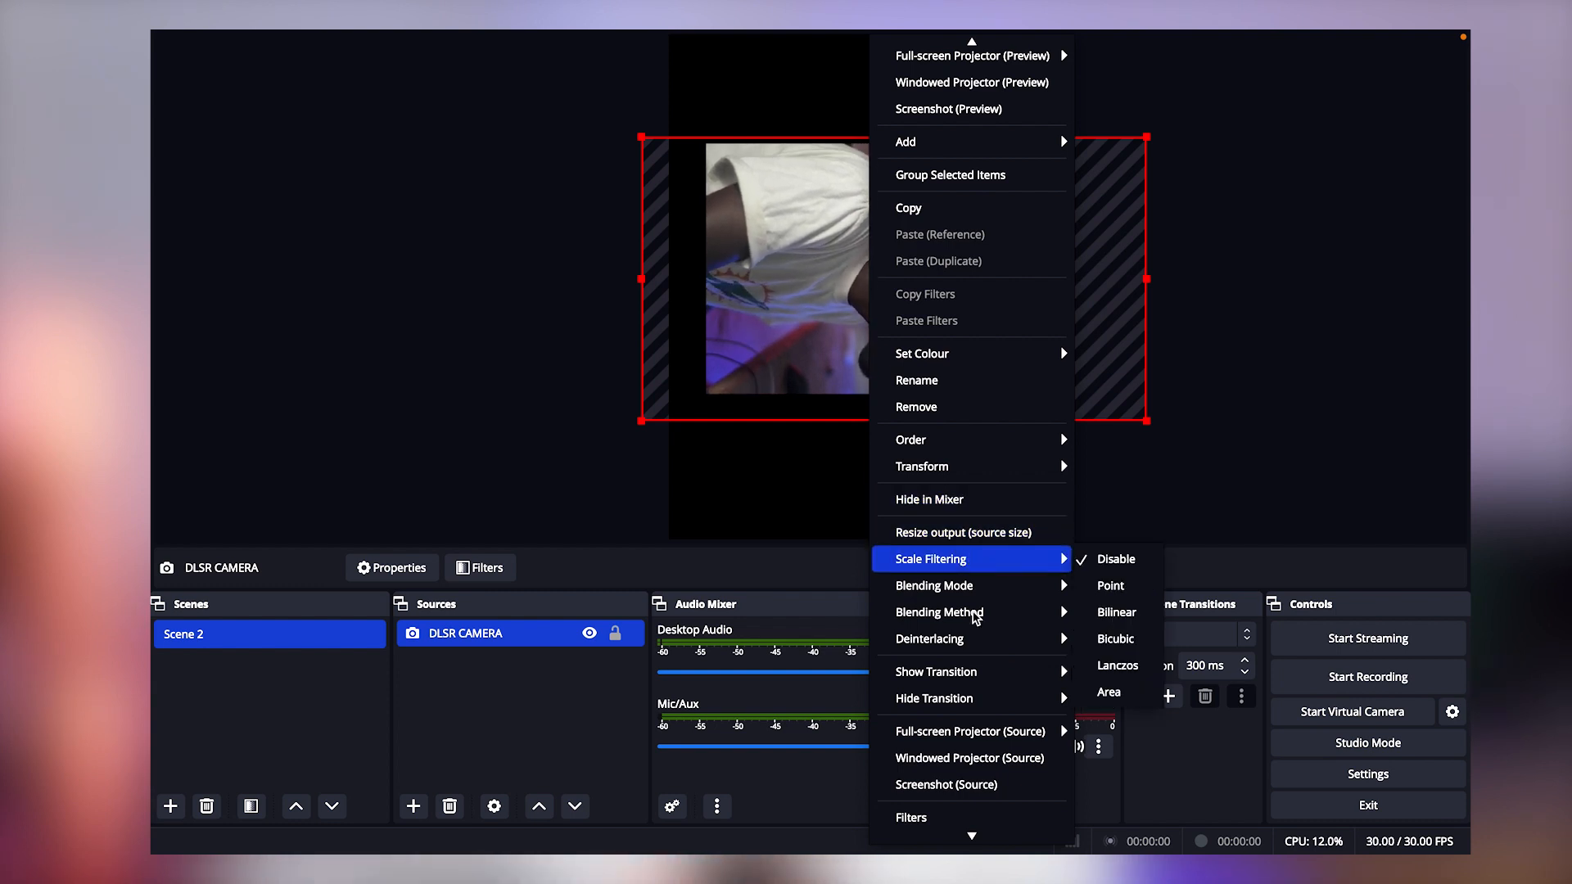
pyautogui.moveTo(976, 618)
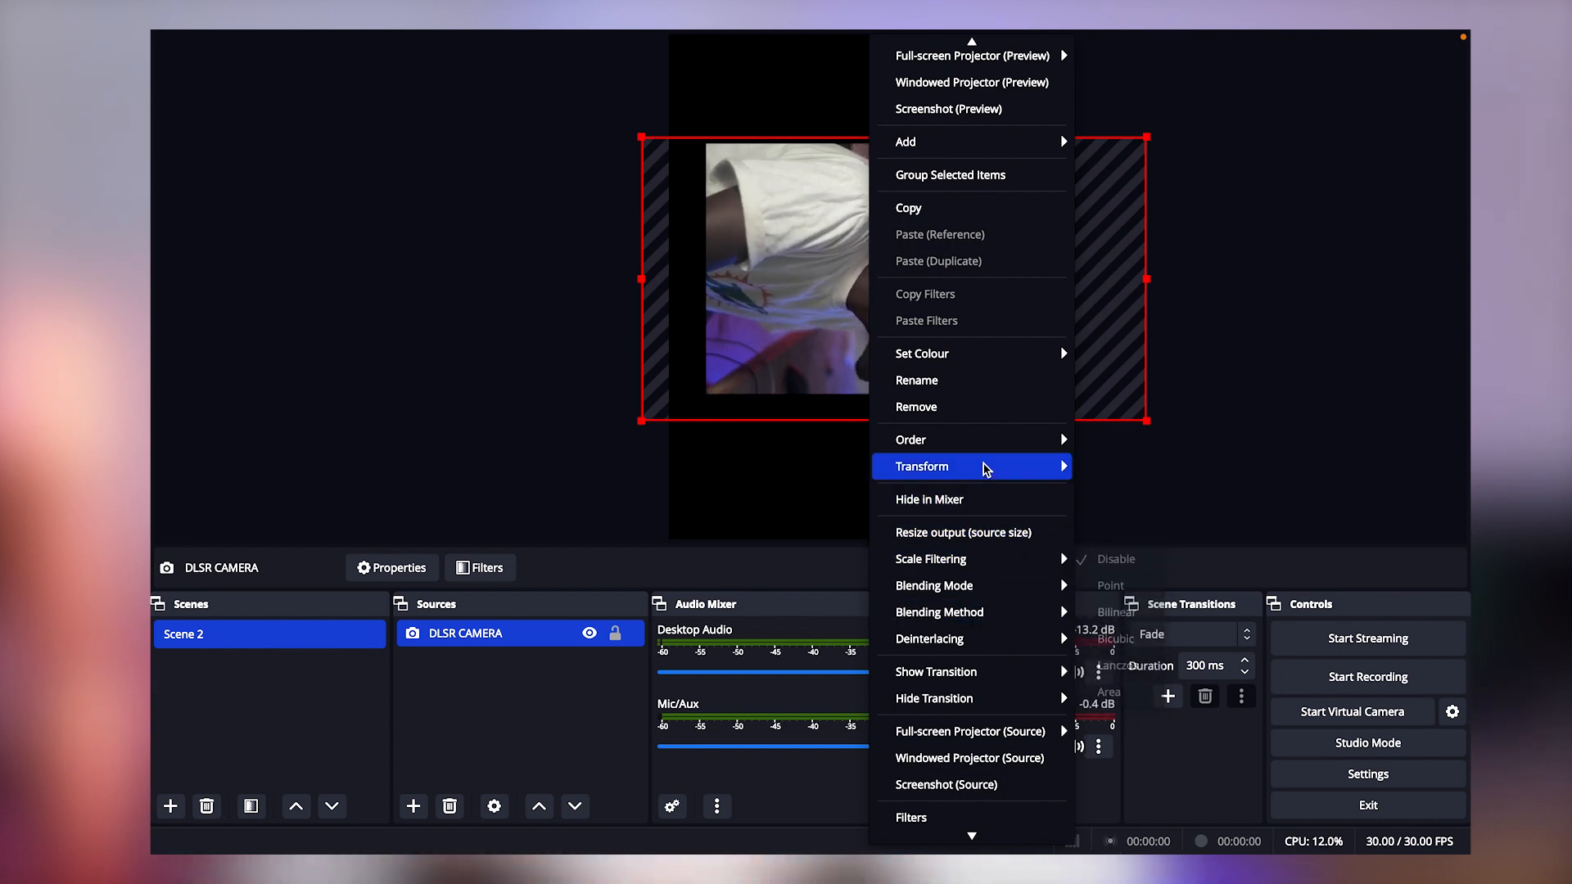
pyautogui.moveTo(997, 467)
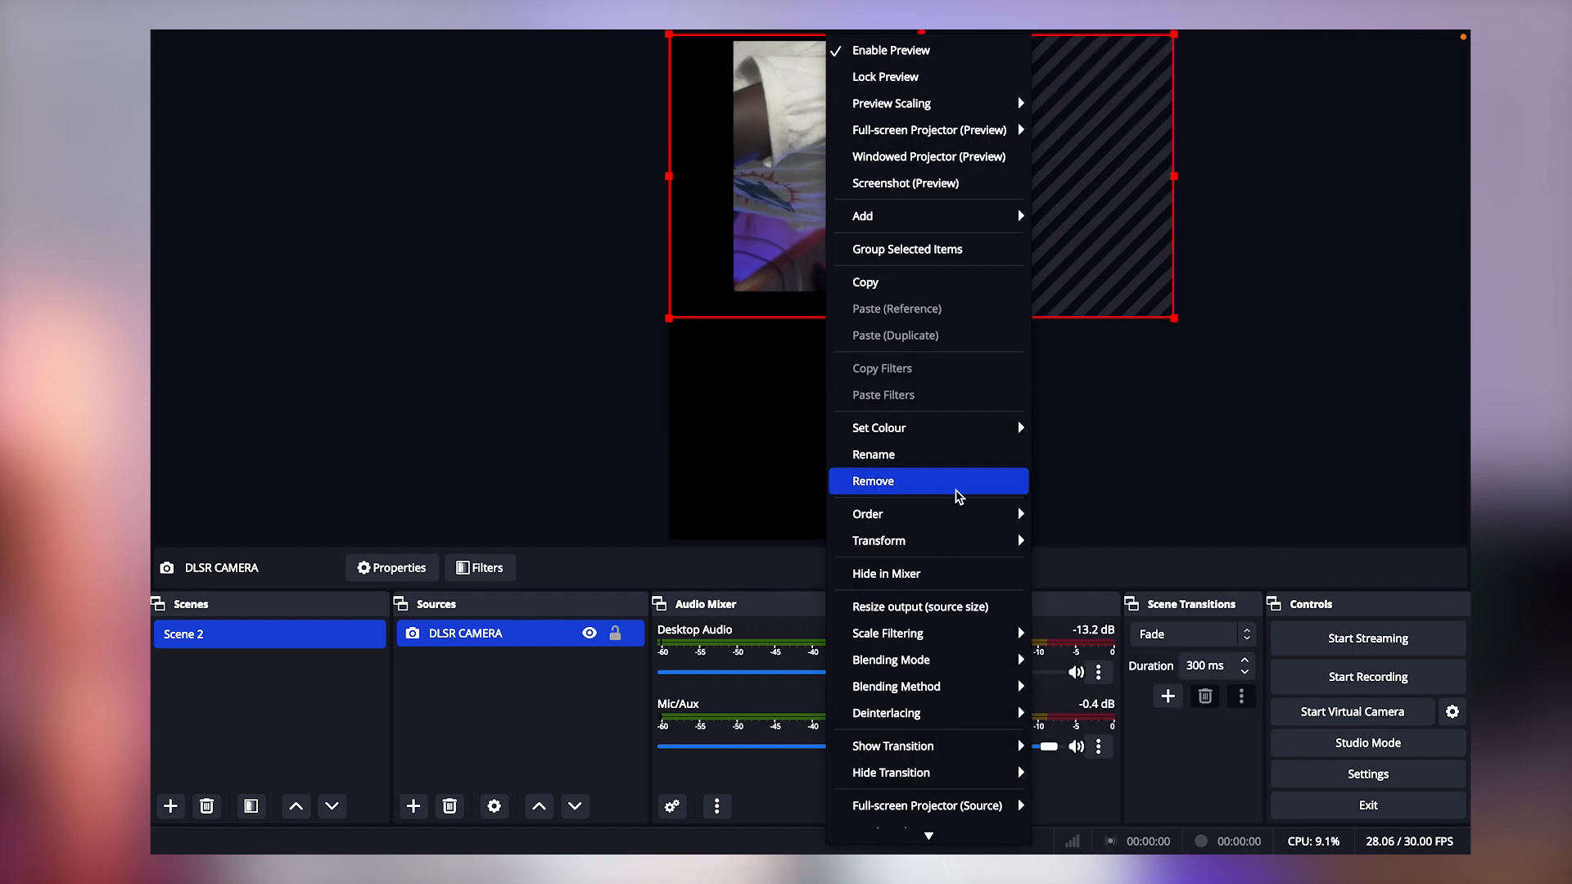
# Step: Rotate the DLSR CAMERA source 90 degrees clockwise three times so the camera picture stands upright
pyautogui.moveTo(994, 540)
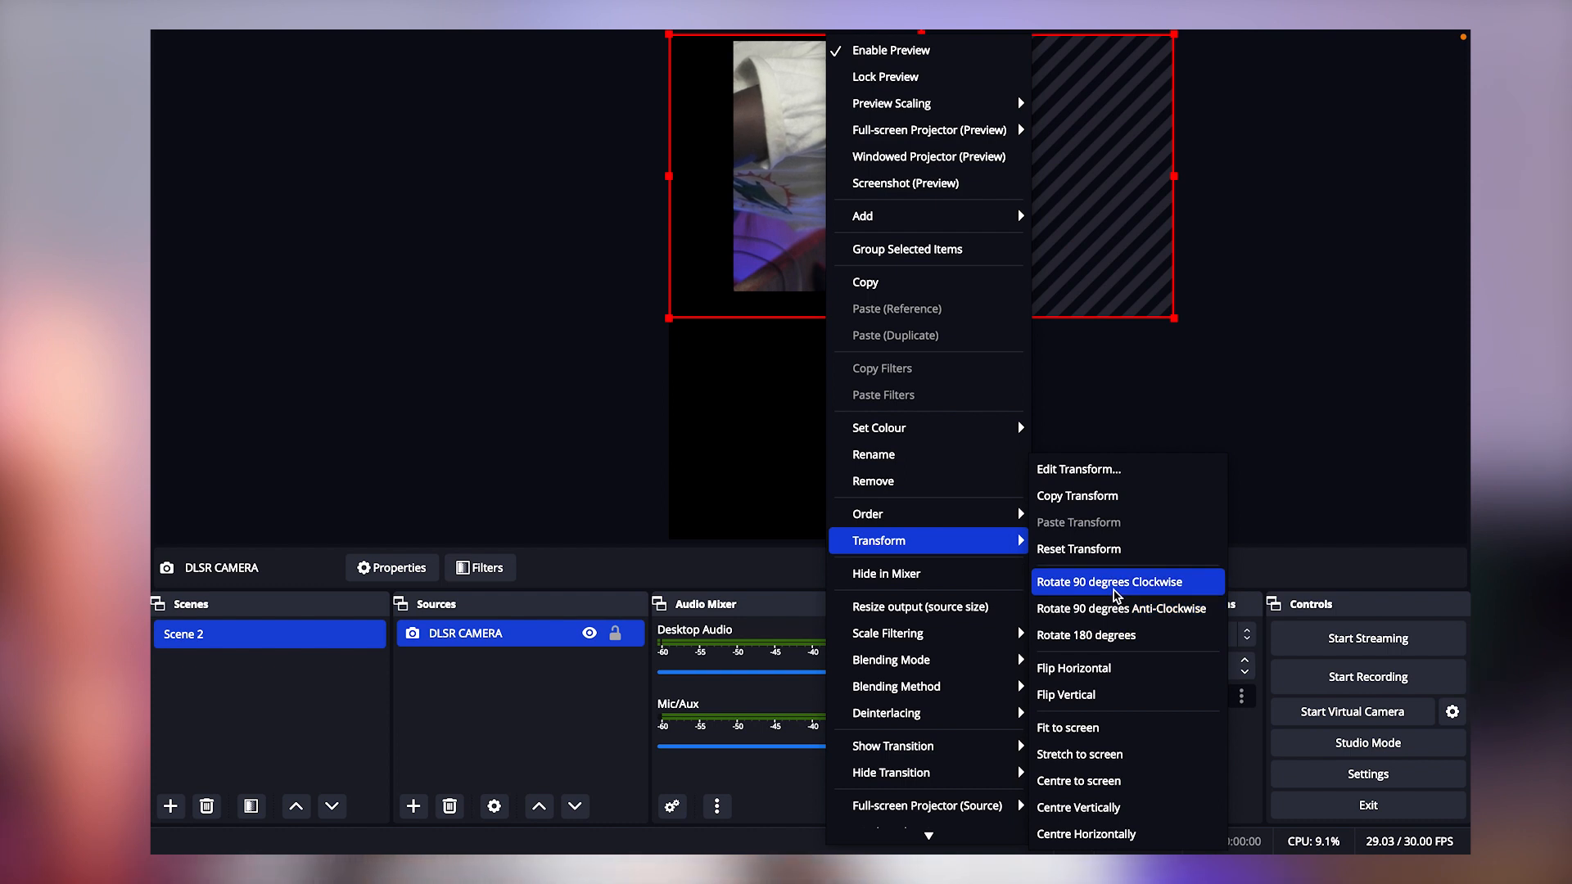
pyautogui.click(1113, 582)
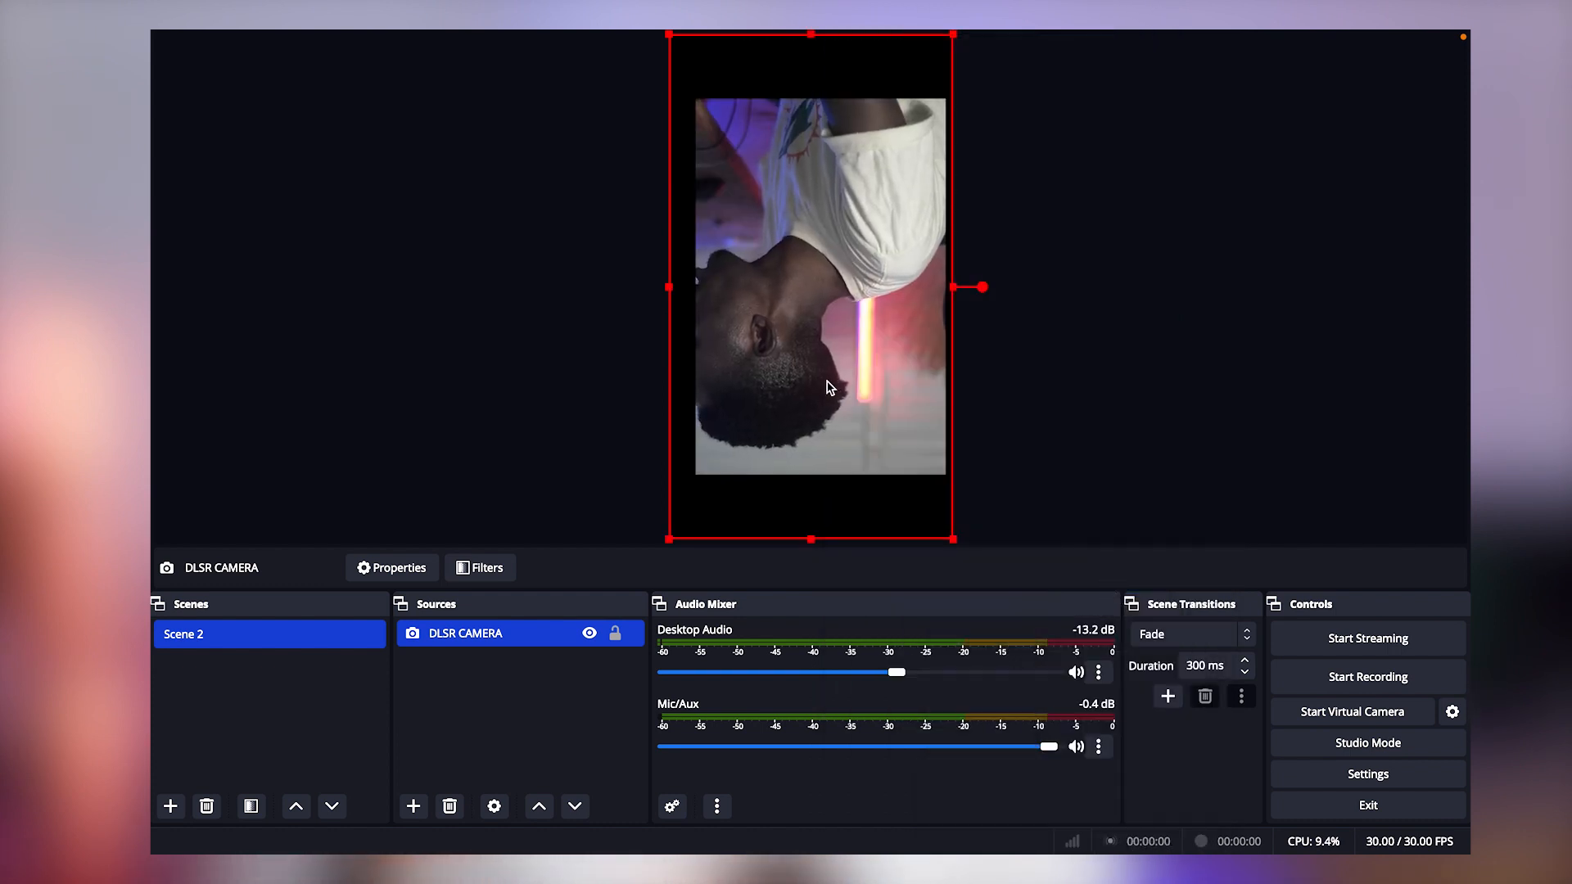
pyautogui.rightClick(829, 388)
pyautogui.moveTo(923, 557)
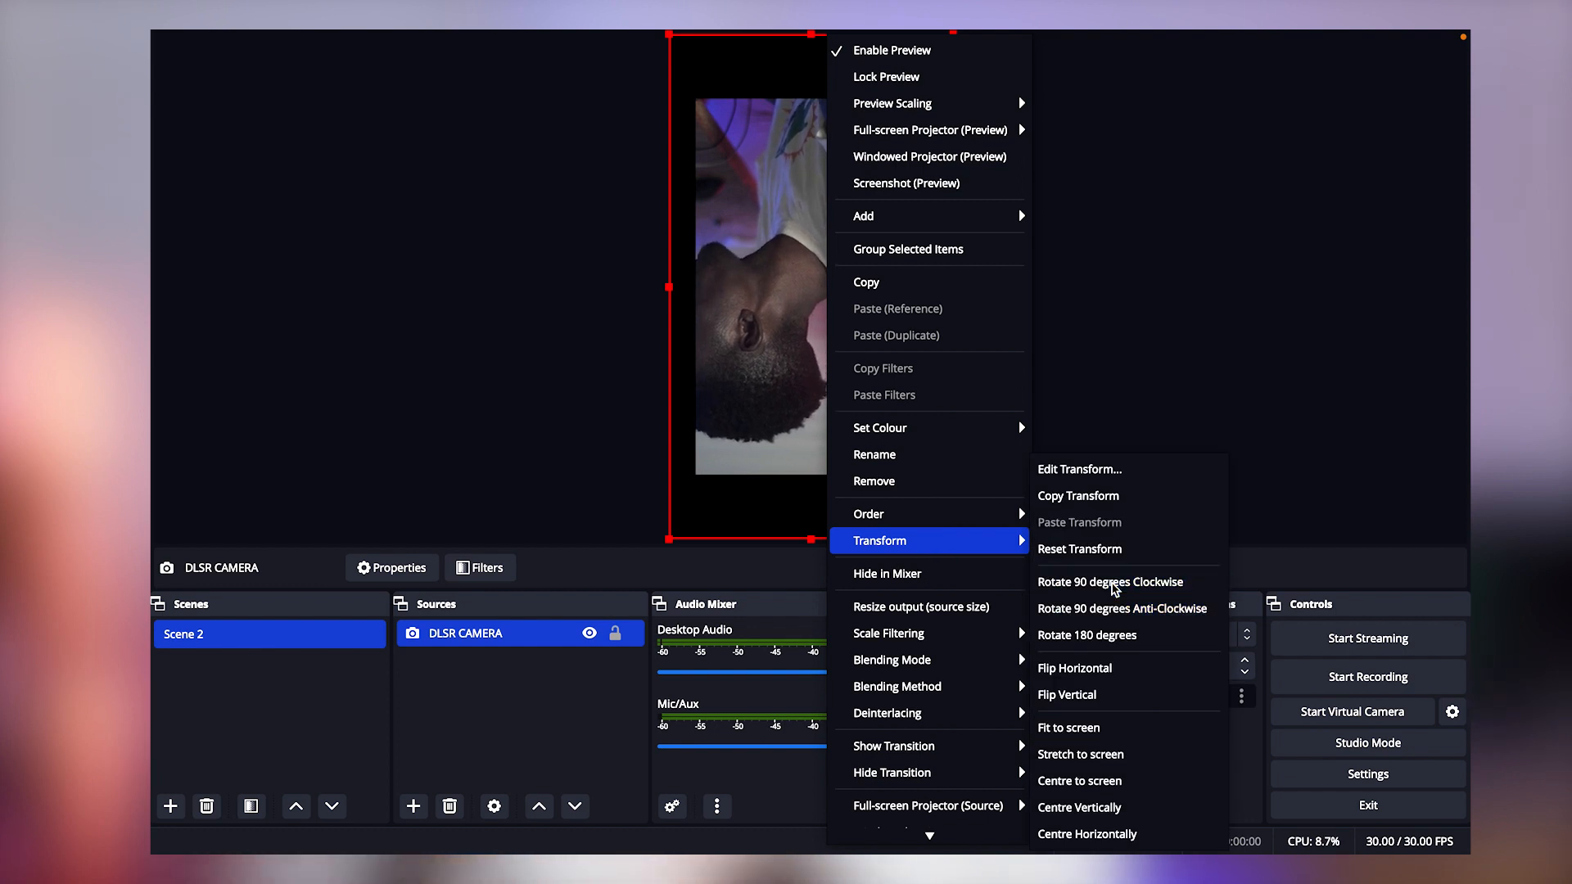
pyautogui.click(1112, 584)
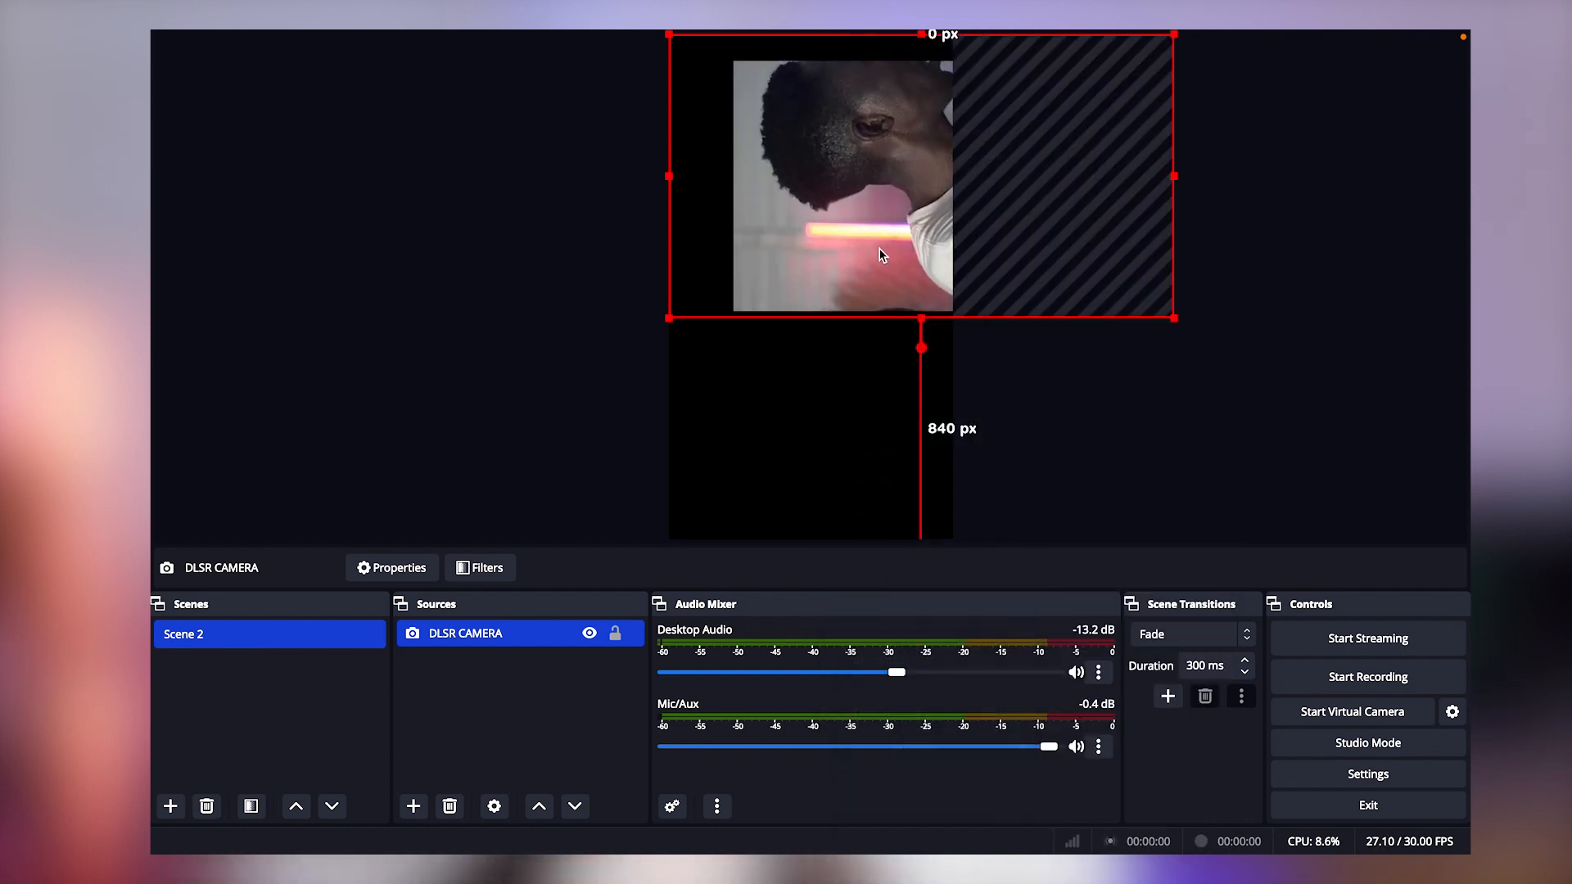
pyautogui.rightClick(880, 257)
pyautogui.moveTo(1027, 518)
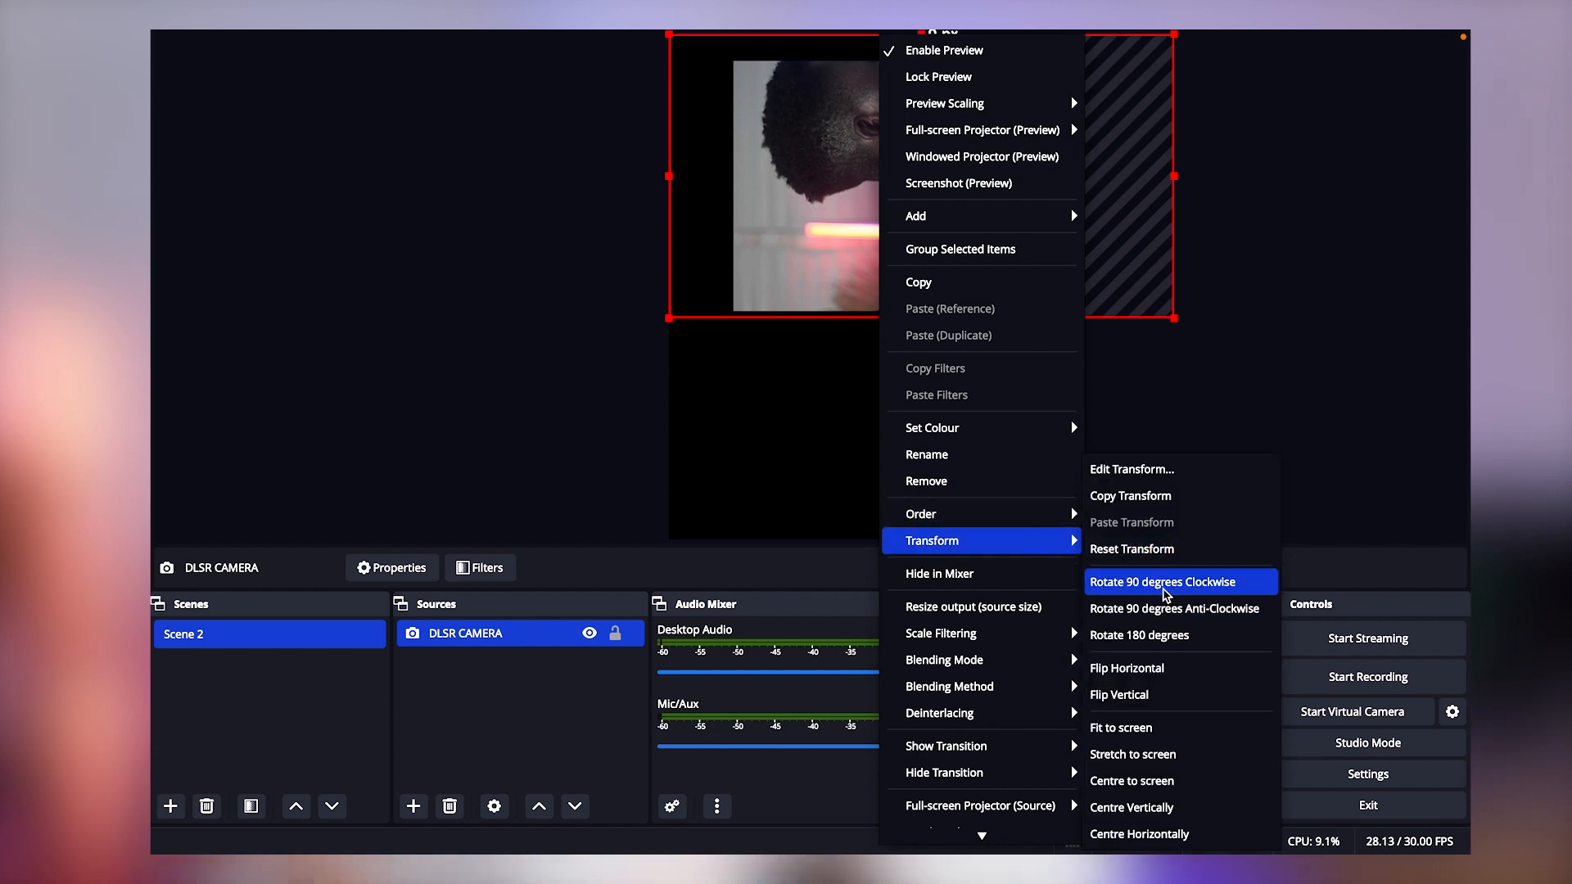
pyautogui.click(1163, 586)
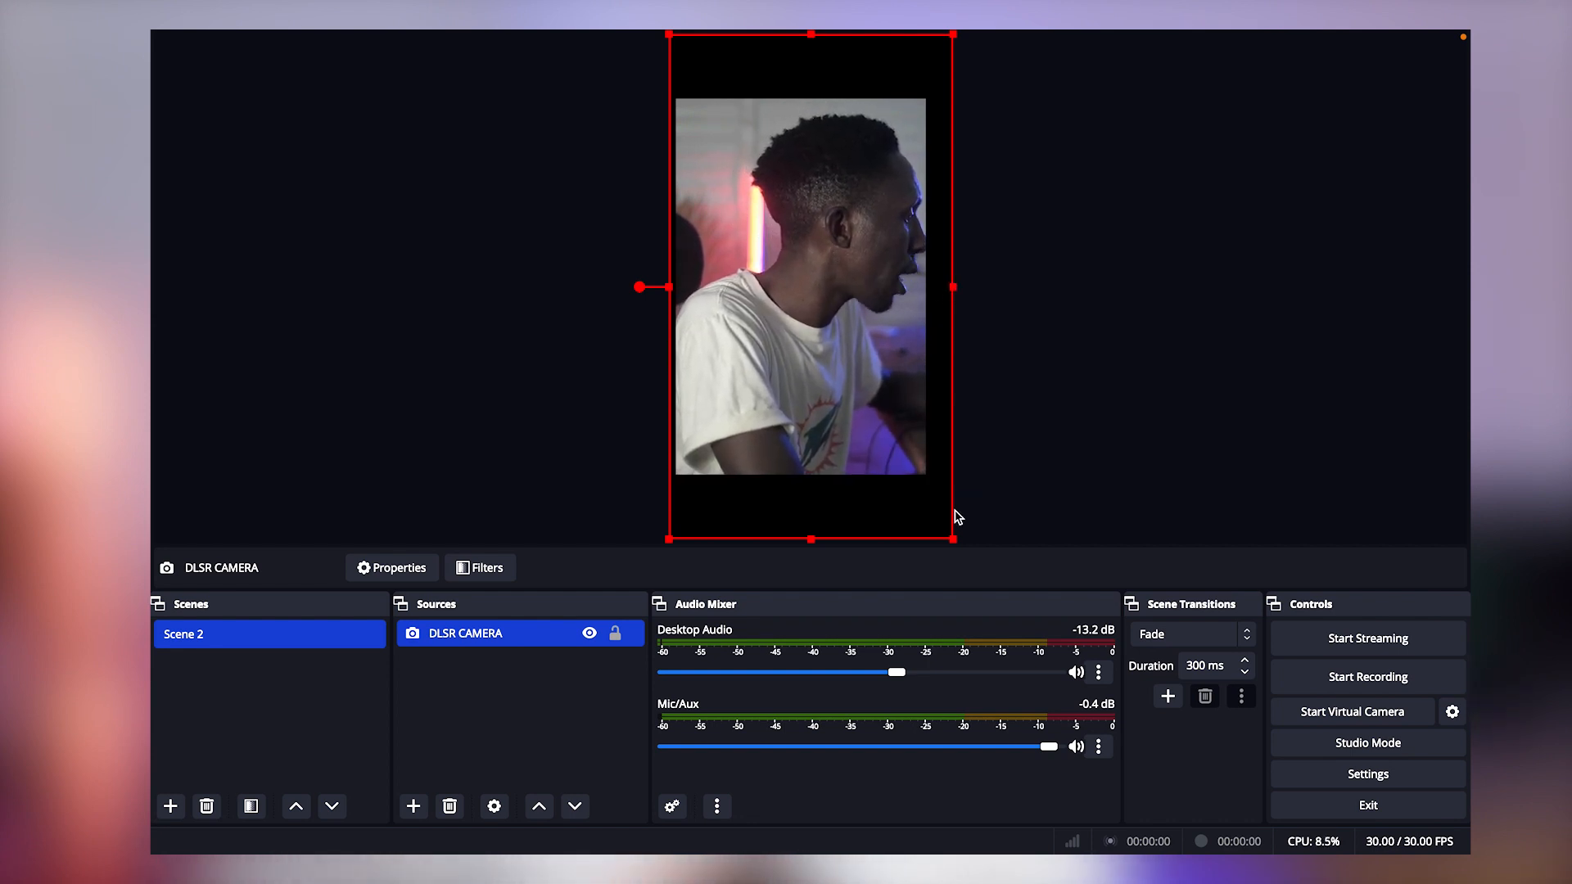
# Step: Enlarge and reposition the DLSR CAMERA source so its picture fills the whole vertical canvas without black borders
pyautogui.moveTo(954, 541); pyautogui.dragTo(1078, 558)
pyautogui.moveTo(911, 440); pyautogui.dragTo(866, 320)
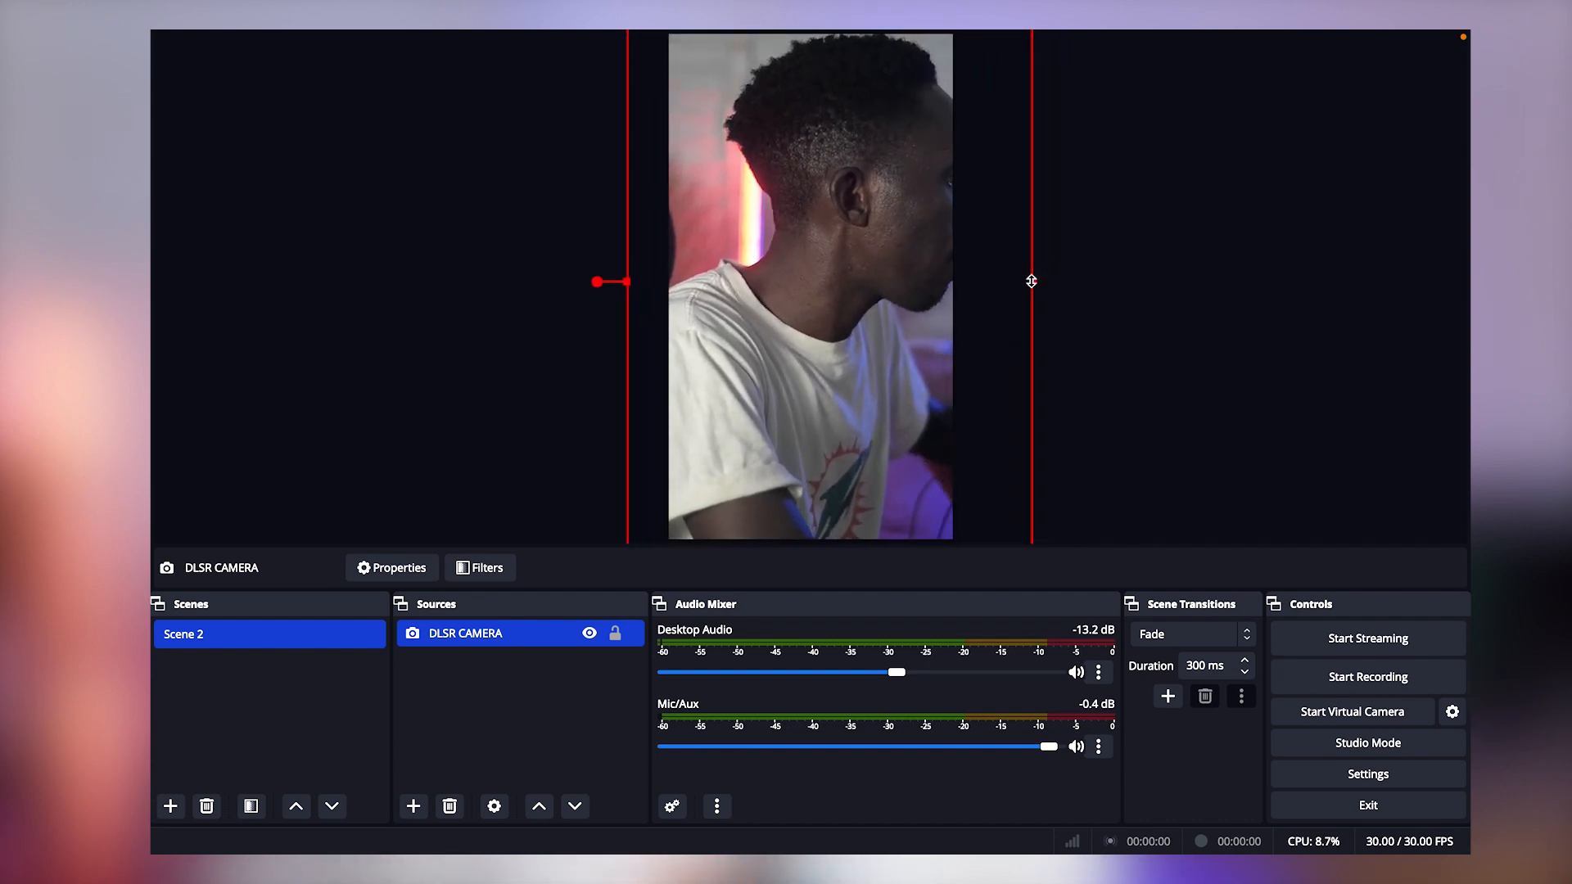
pyautogui.moveTo(1029, 281); pyautogui.dragTo(973, 323)
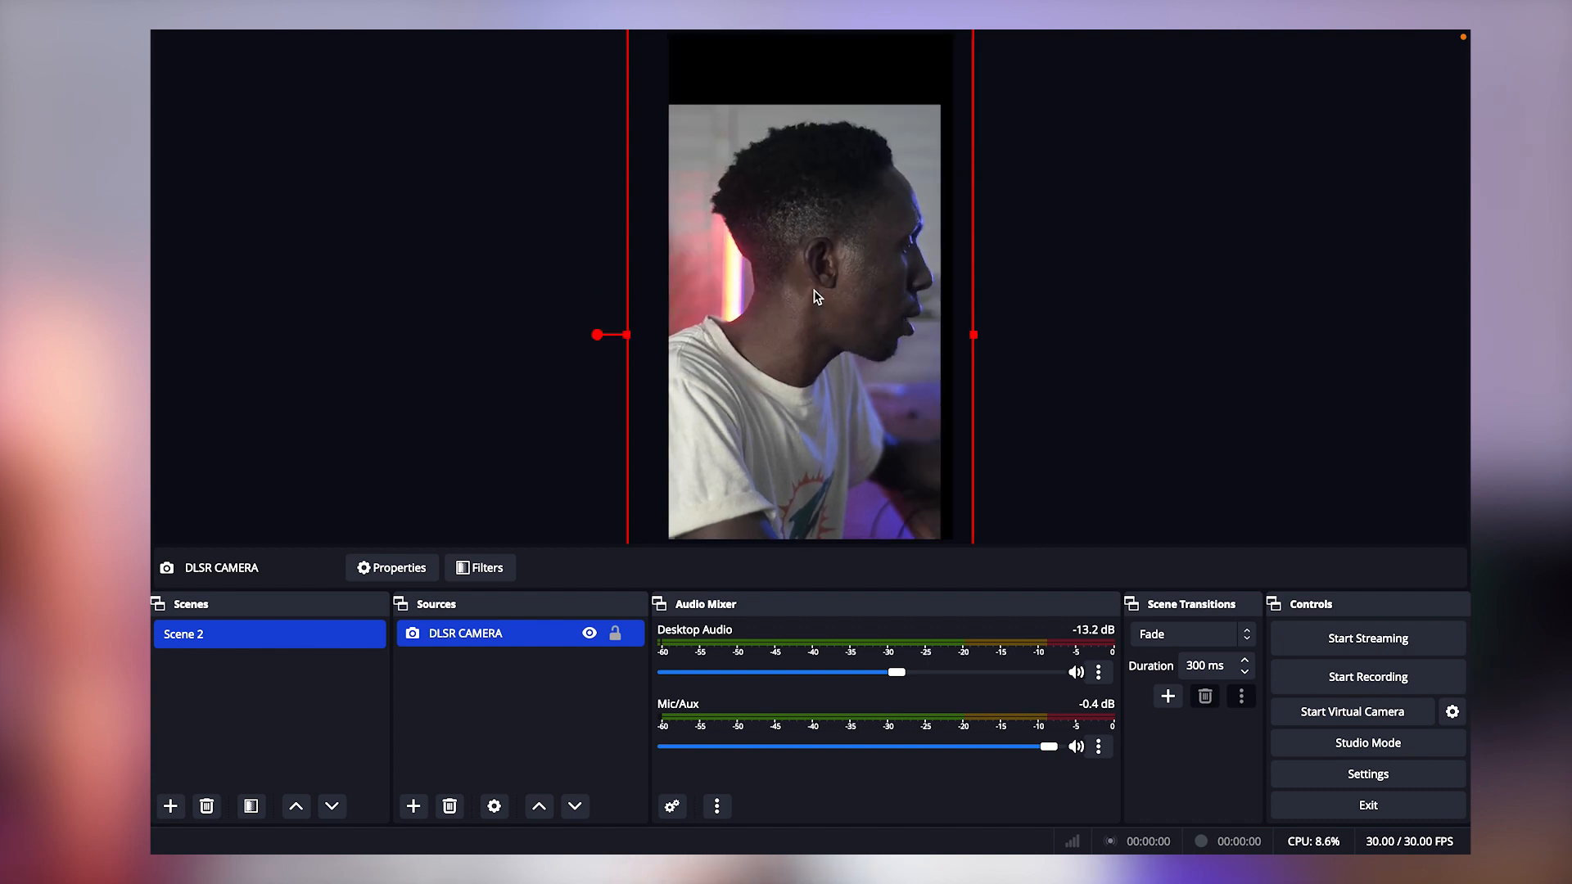
pyautogui.moveTo(814, 275); pyautogui.dragTo(822, 267)
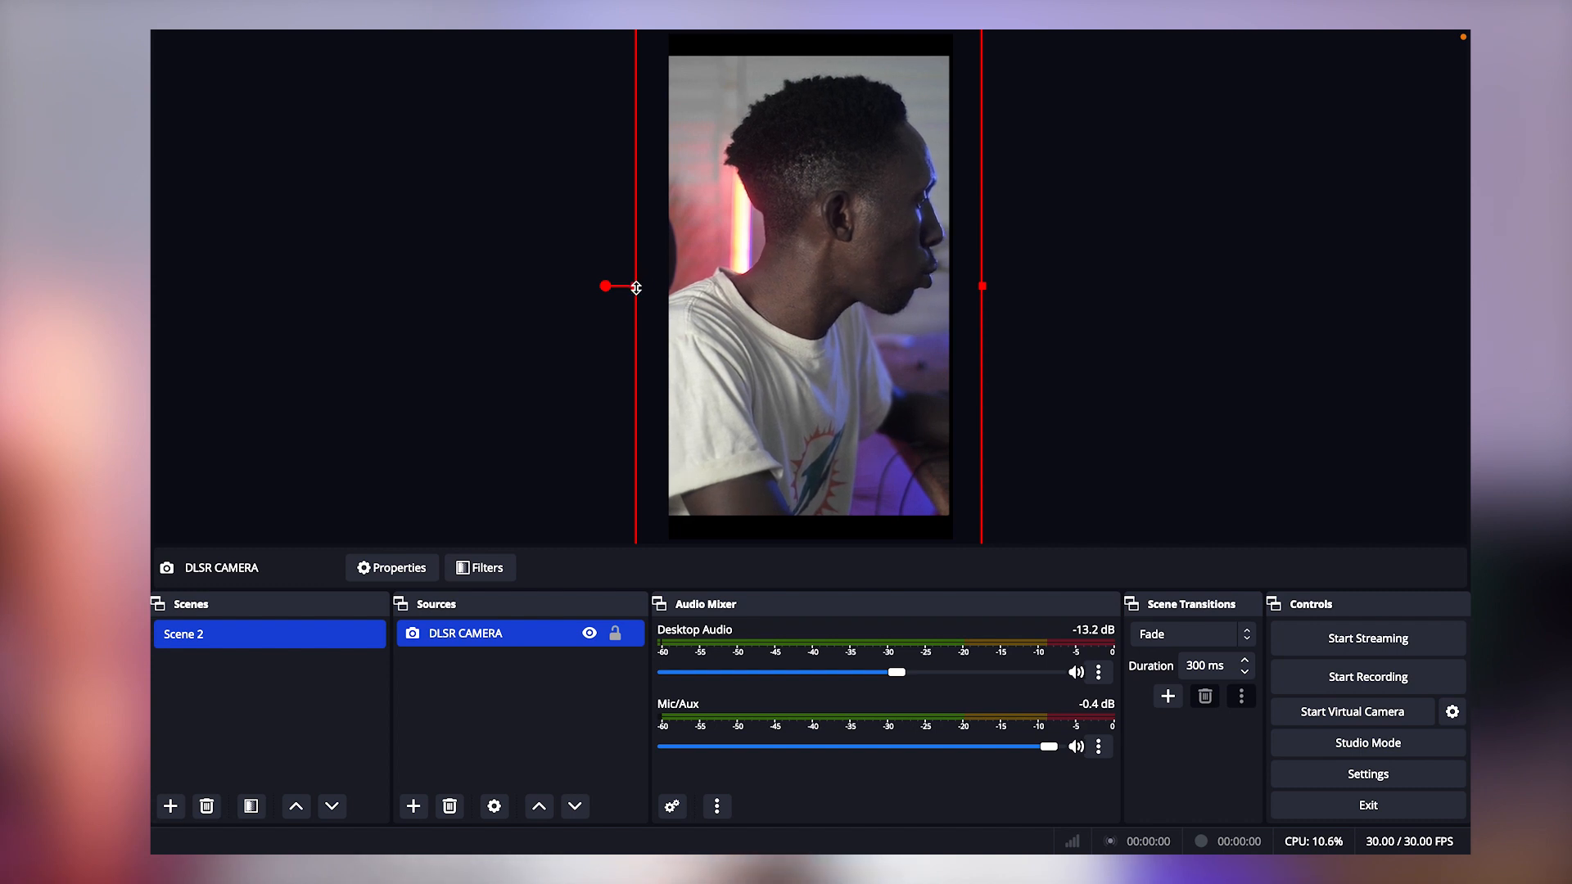
pyautogui.moveTo(635, 287); pyautogui.dragTo(615, 278)
pyautogui.moveTo(791, 303); pyautogui.dragTo(796, 312)
pyautogui.moveTo(635, 279)
pyautogui.mouseDown()
pyautogui.moveTo(610, 269)
pyautogui.moveTo(646, 301)
pyautogui.mouseUp()
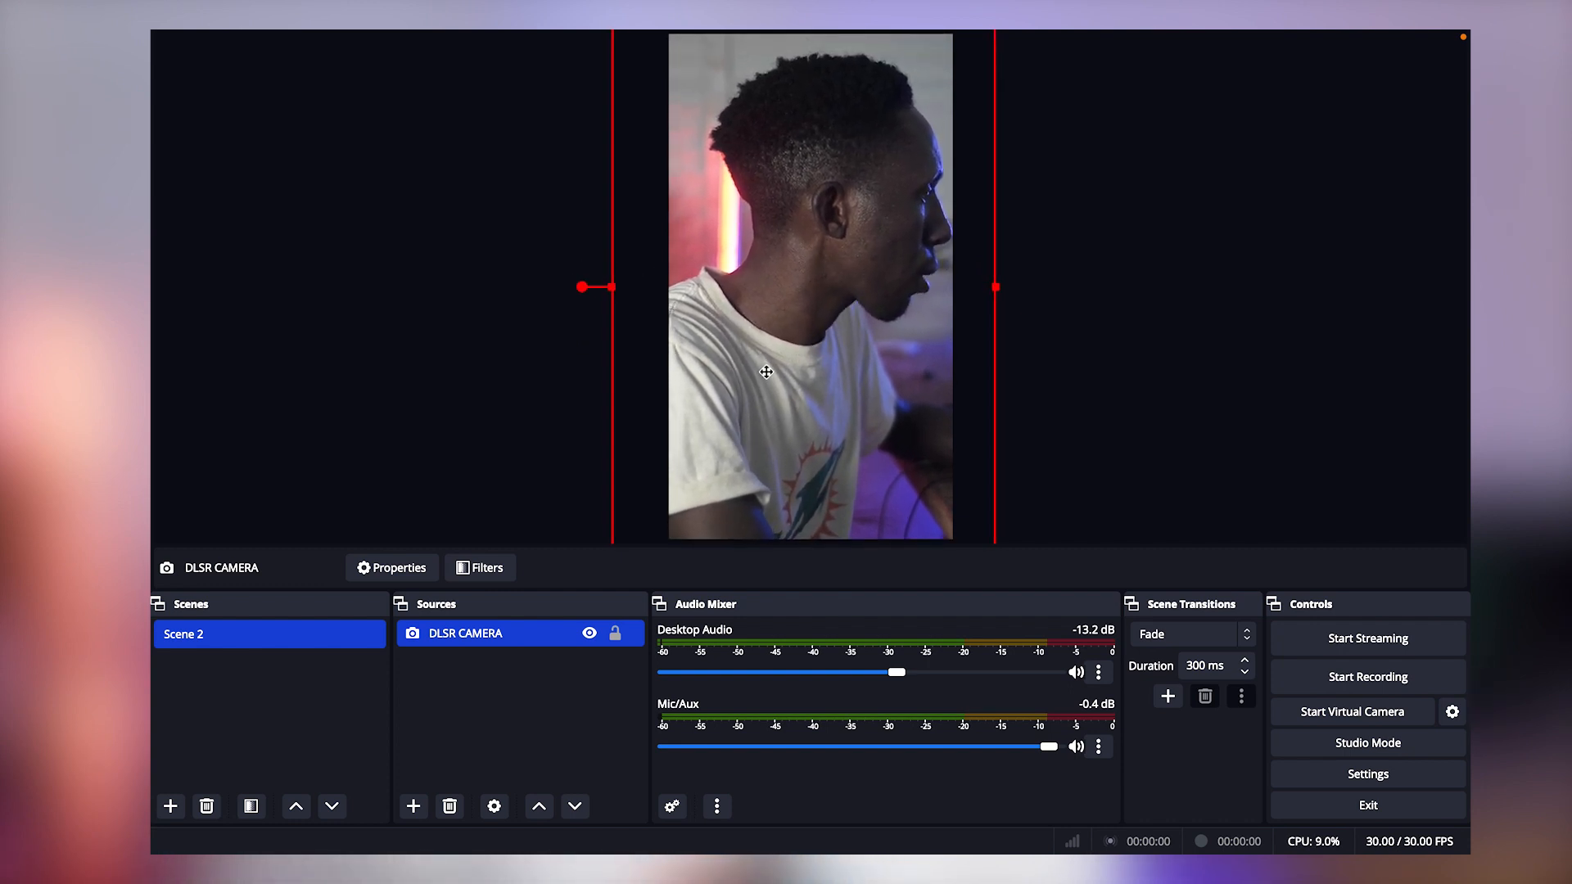
pyautogui.moveTo(766, 372); pyautogui.dragTo(762, 370)
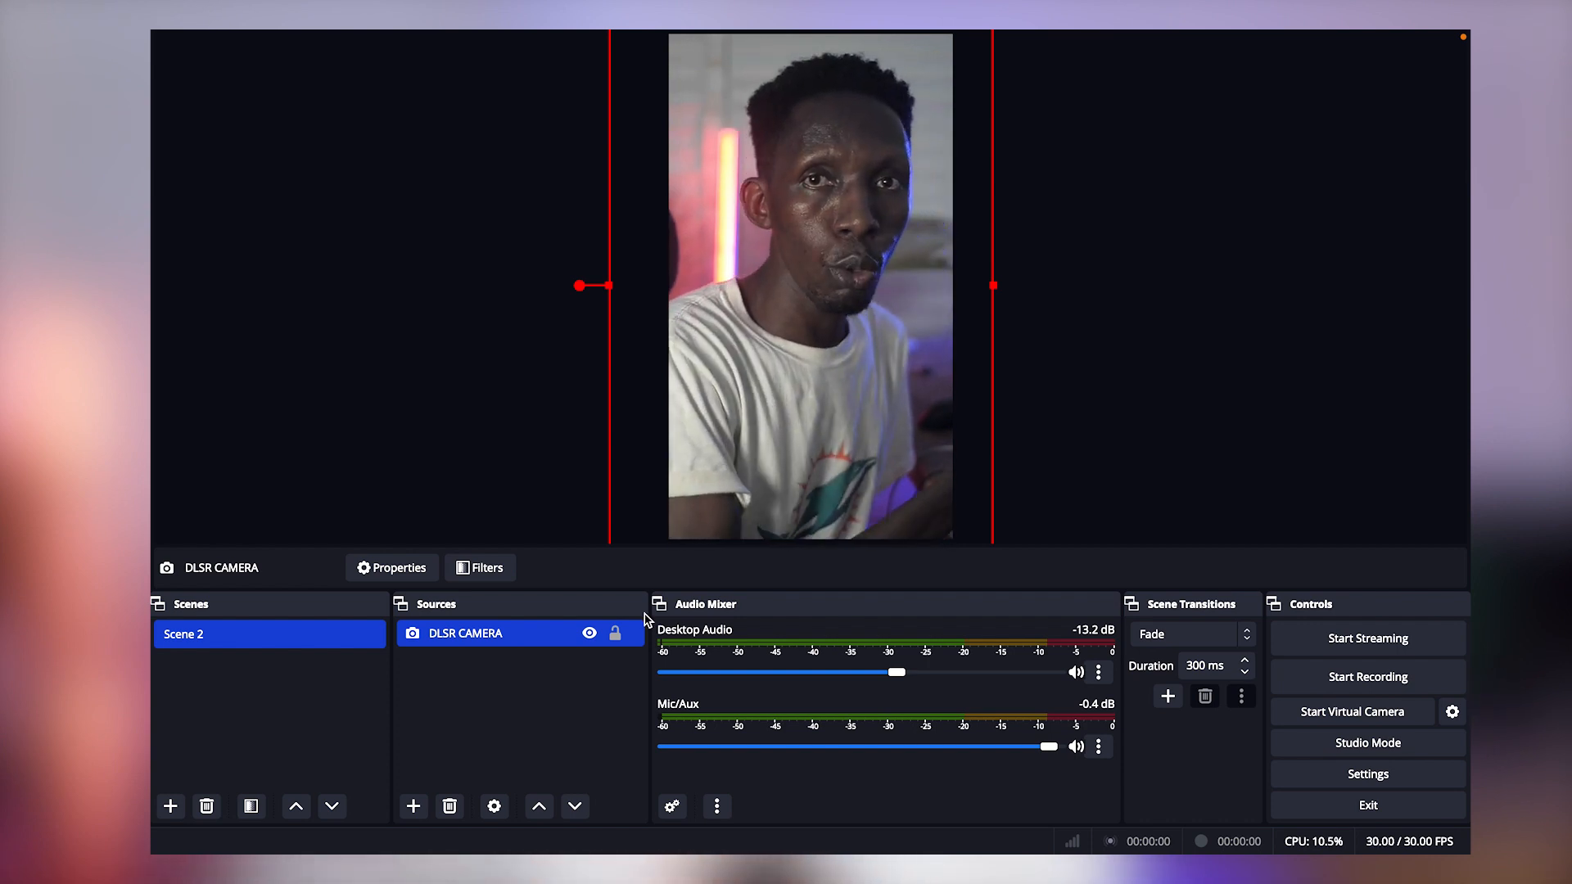
# Step: Open the stream settings that hold the custom server address and stream key
pyautogui.moveTo(643, 853)
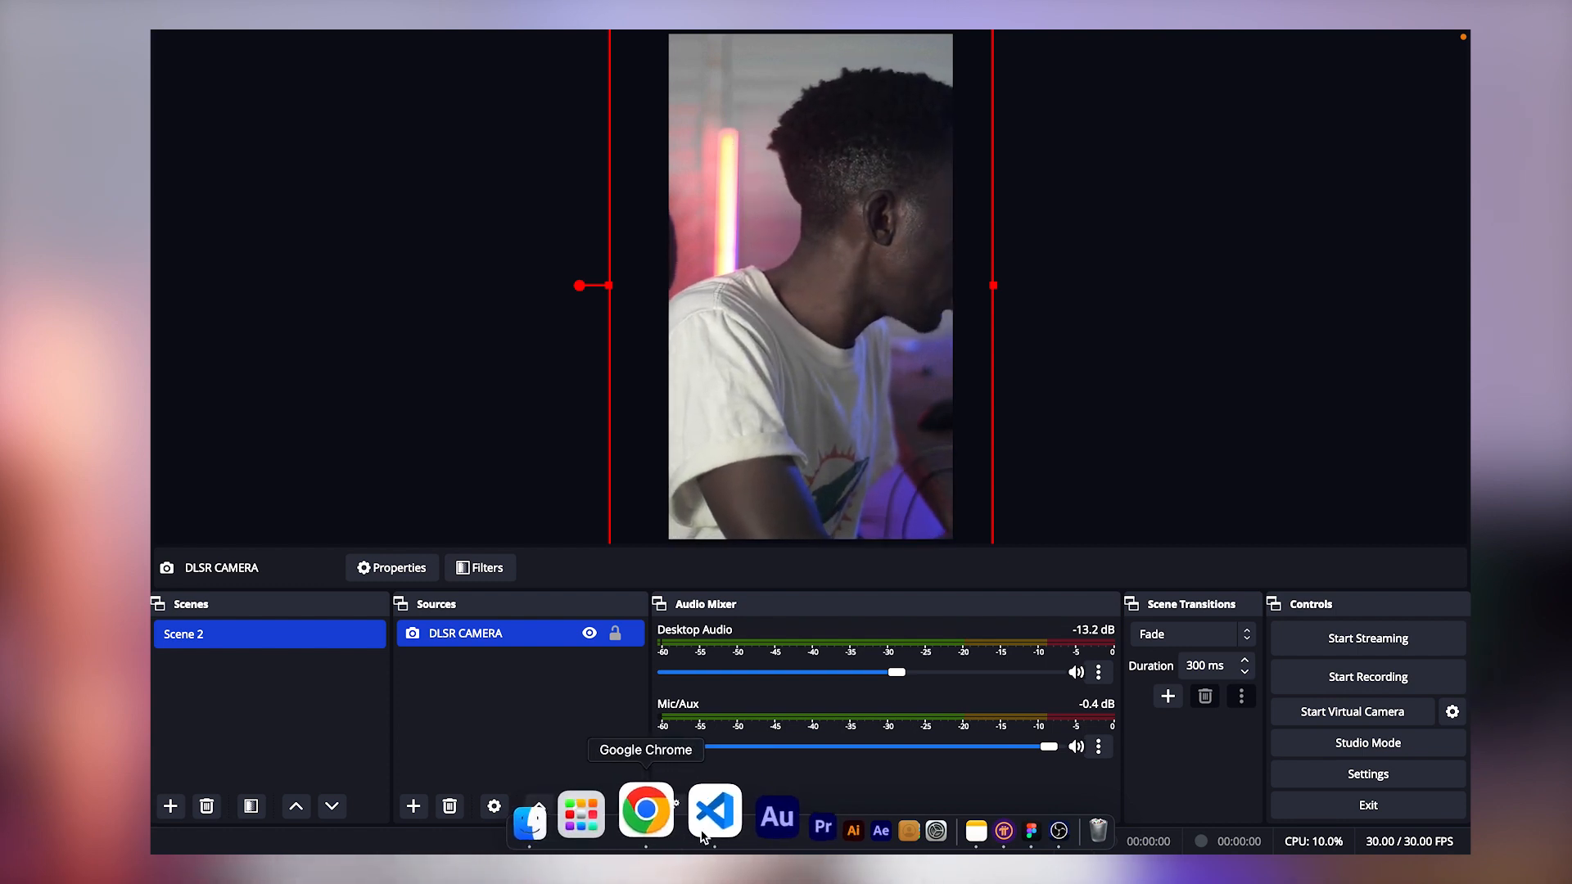
pyautogui.click(1378, 778)
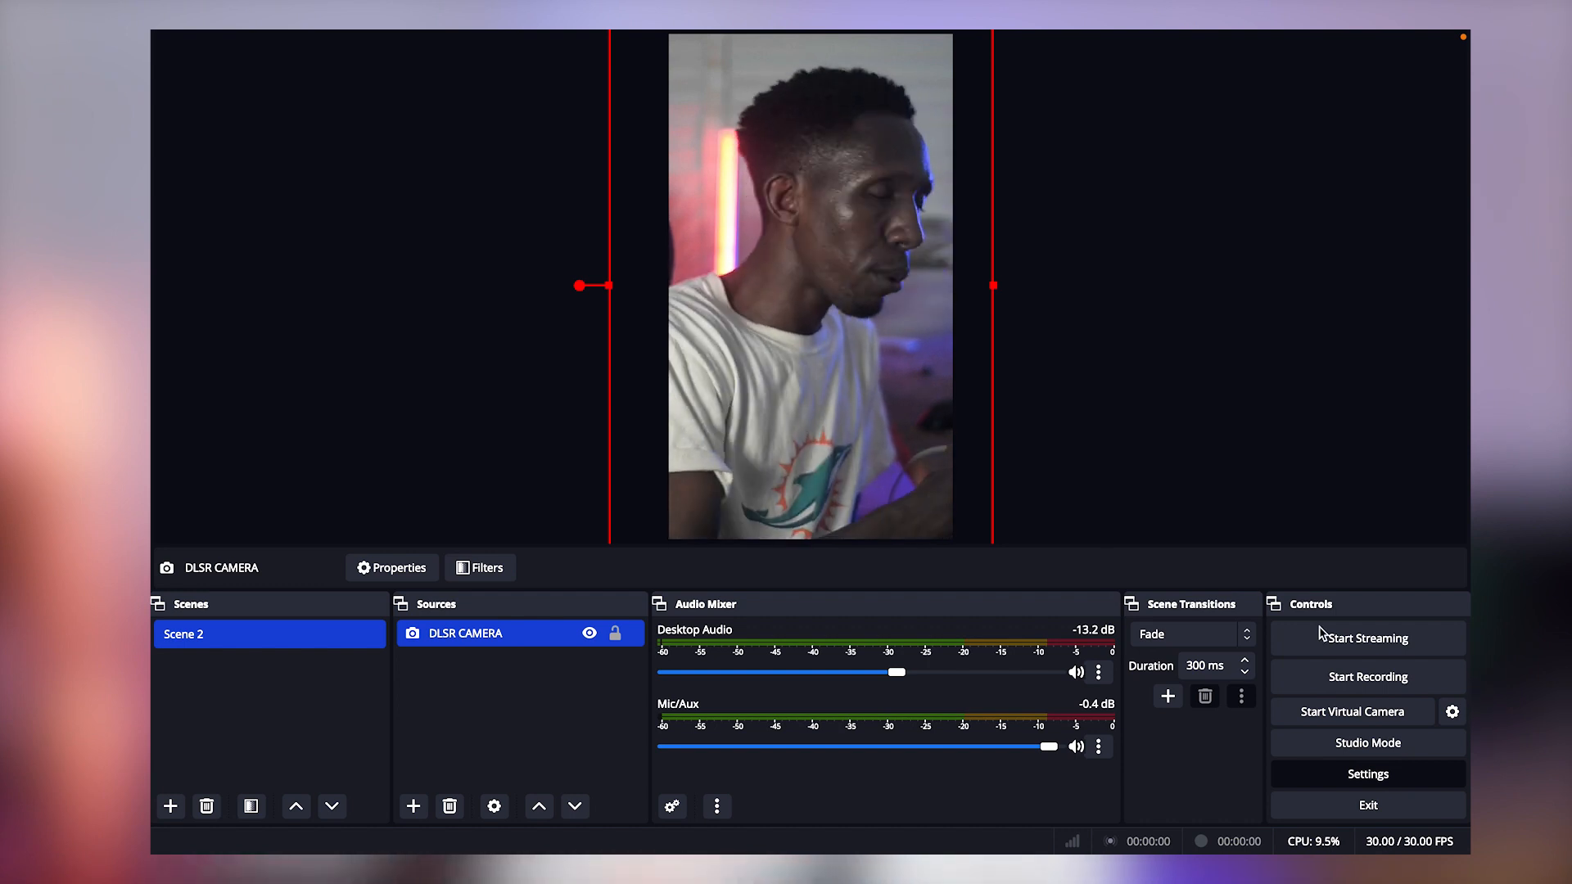
pyautogui.click(1367, 774)
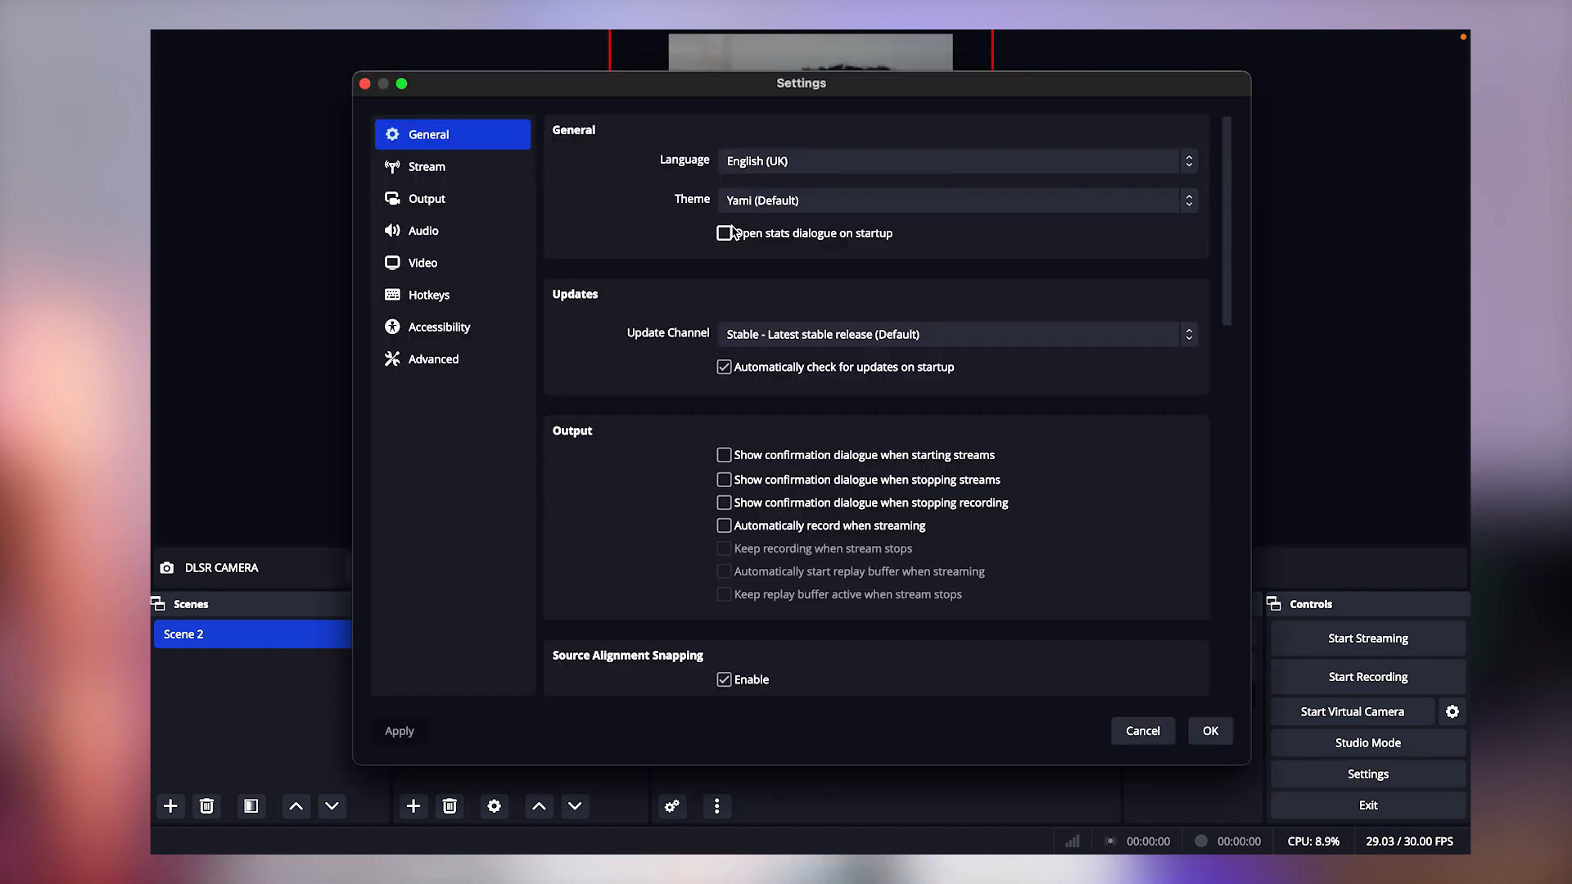
pyautogui.click(451, 173)
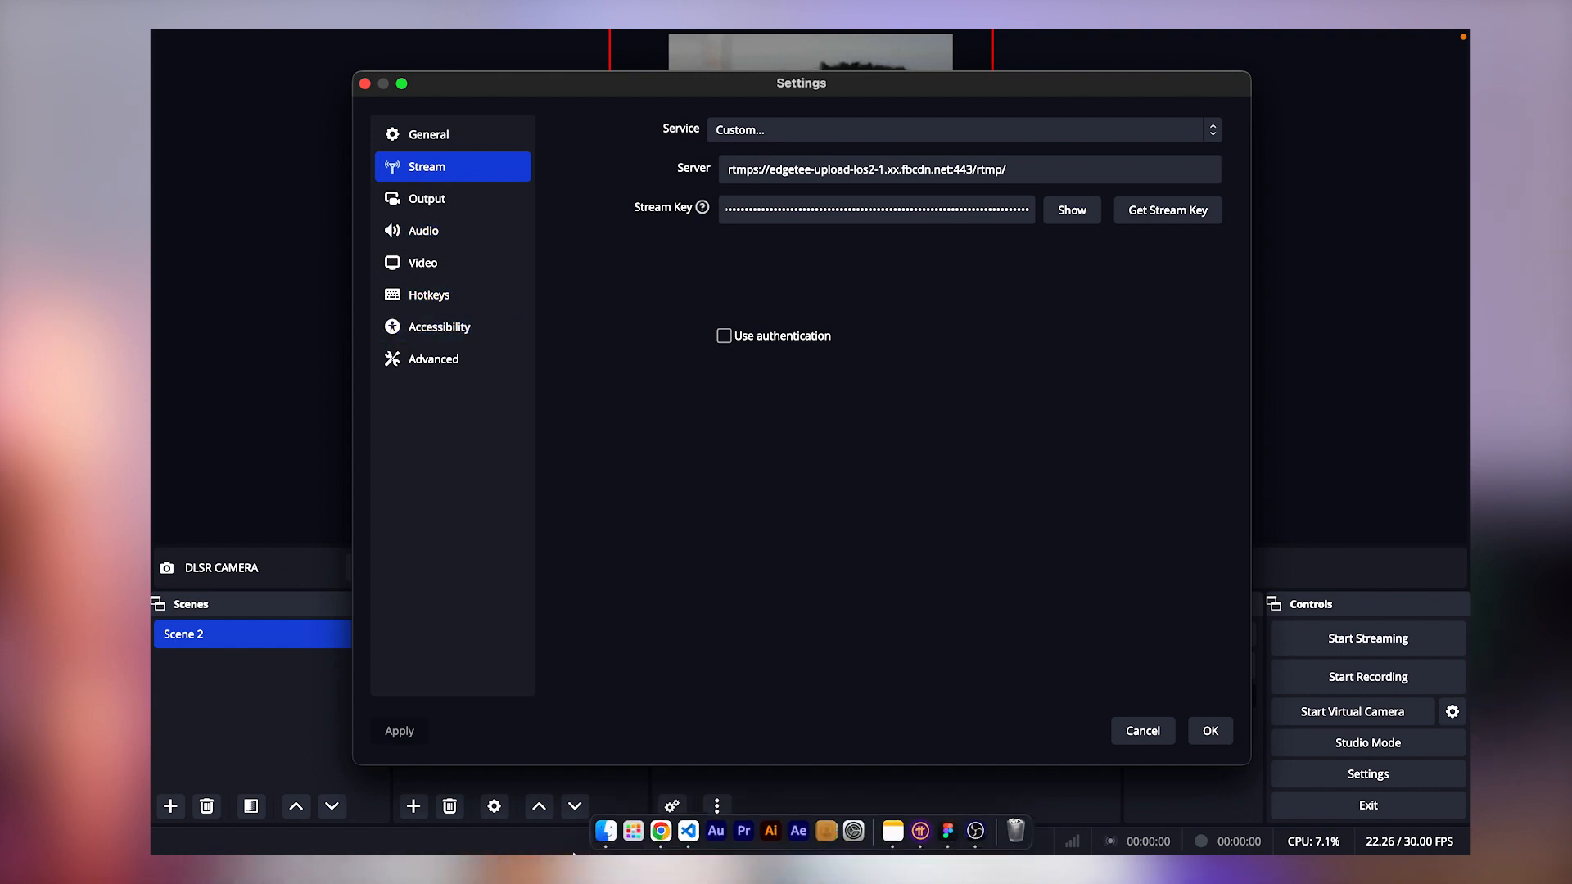
# Step: Switch to Instagram in Chrome and review the account's Professional account settings
pyautogui.click(667, 836)
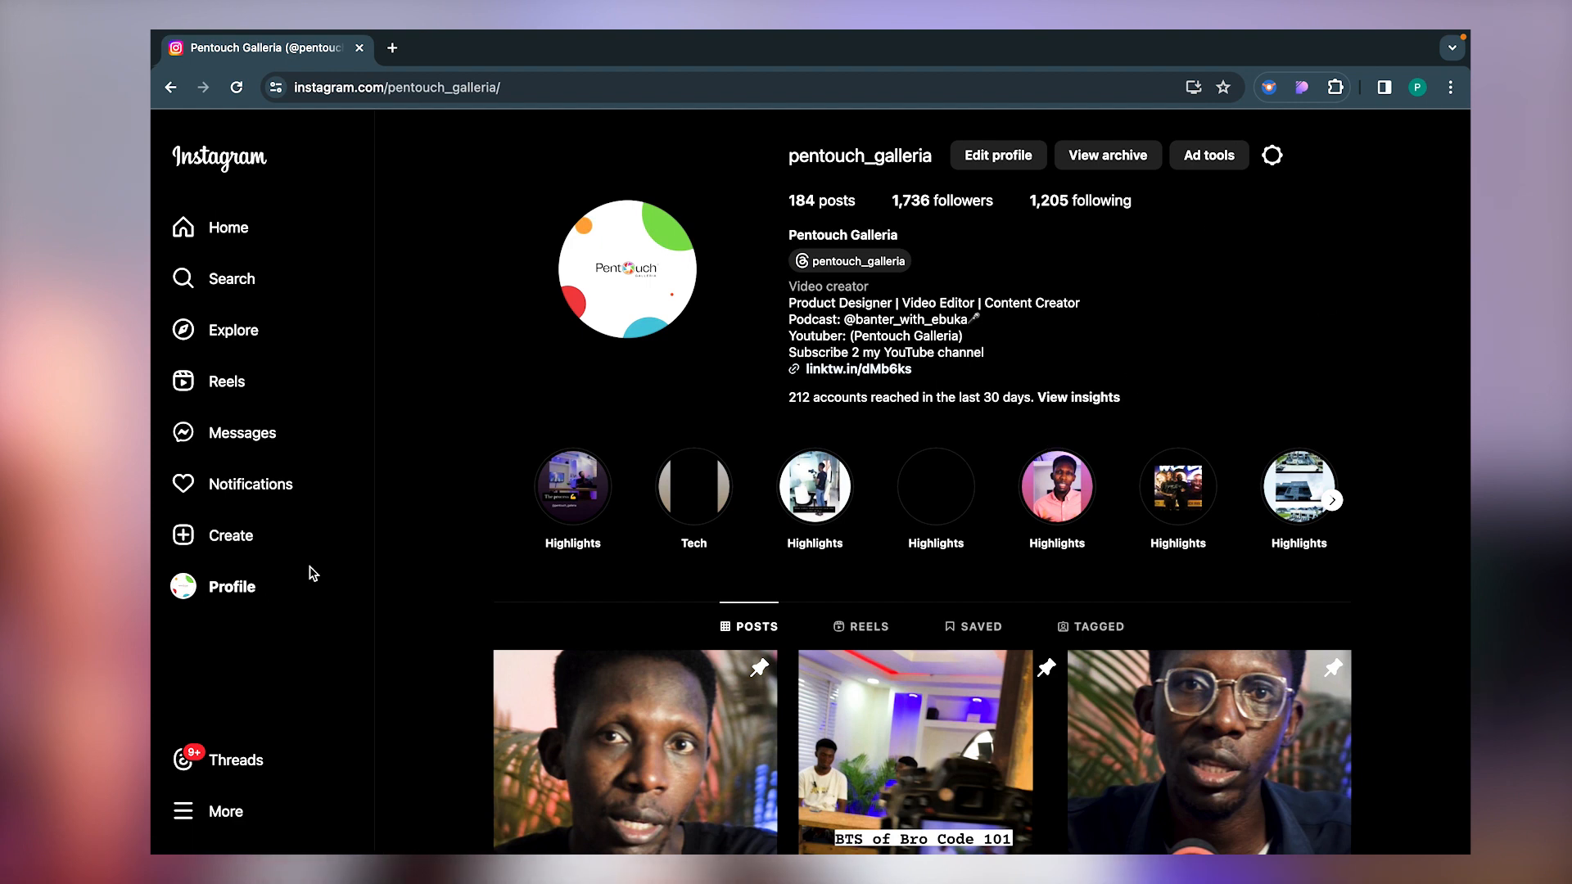
pyautogui.click(219, 812)
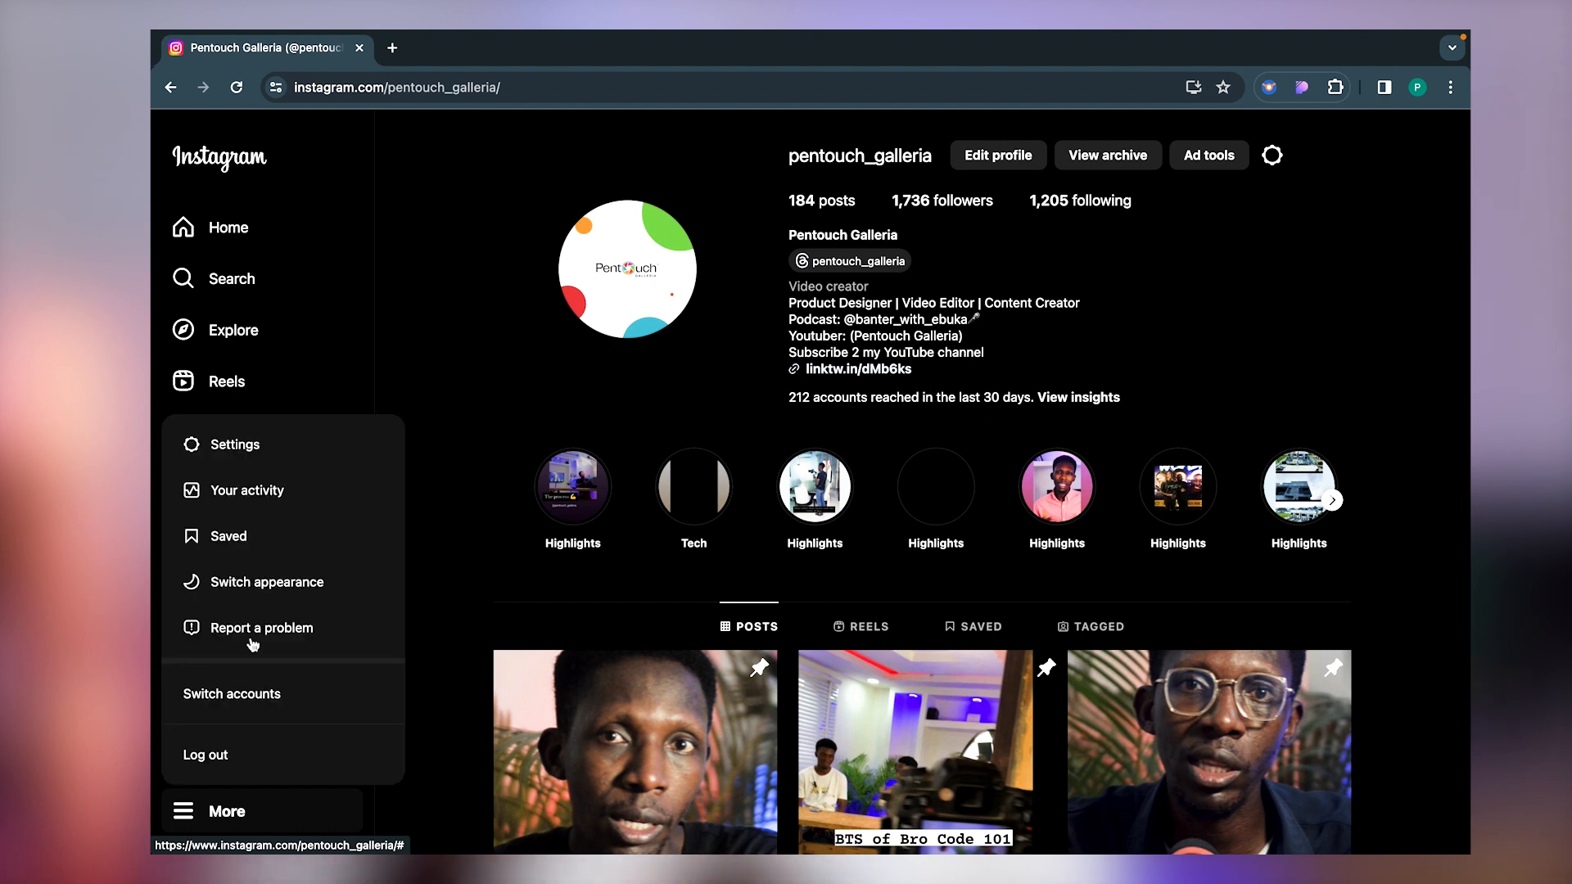
pyautogui.click(244, 449)
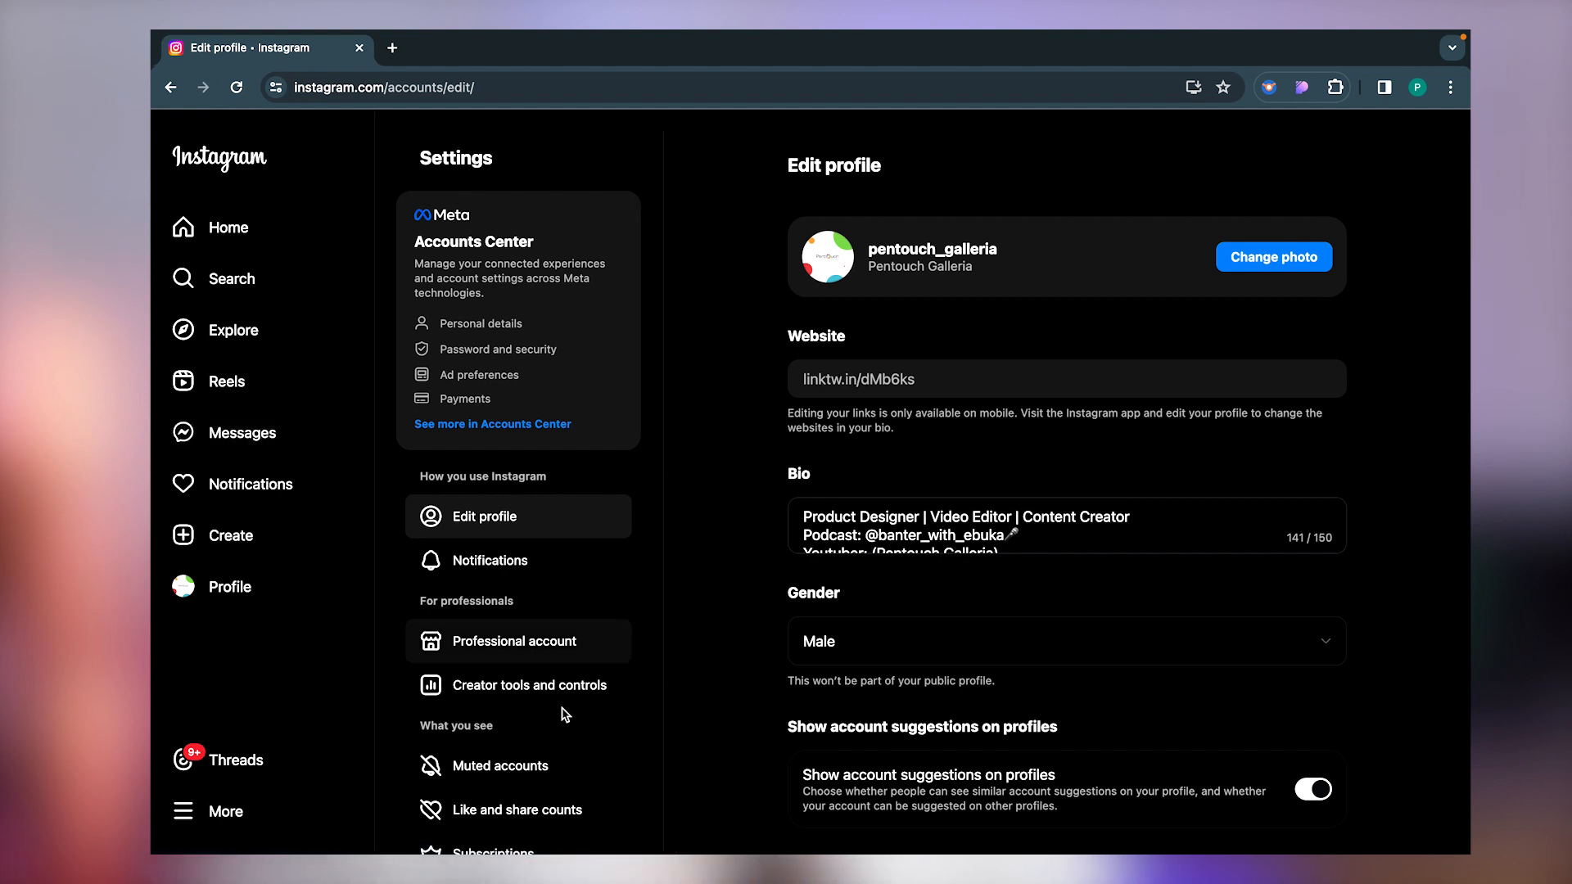
pyautogui.click(565, 650)
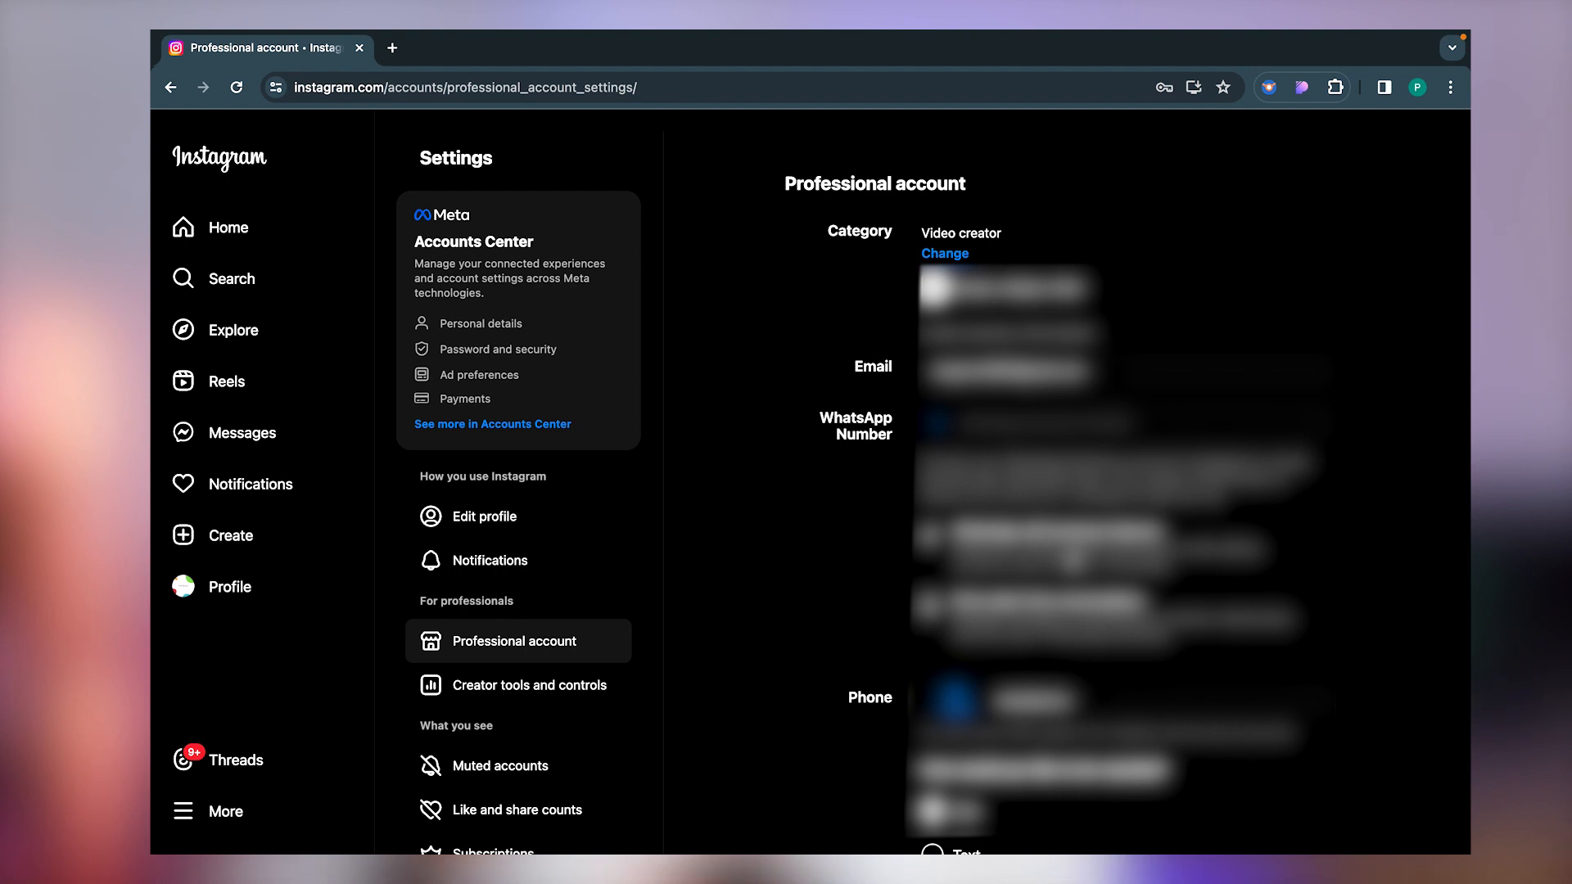
pyautogui.scroll(-5, 1065, 491)
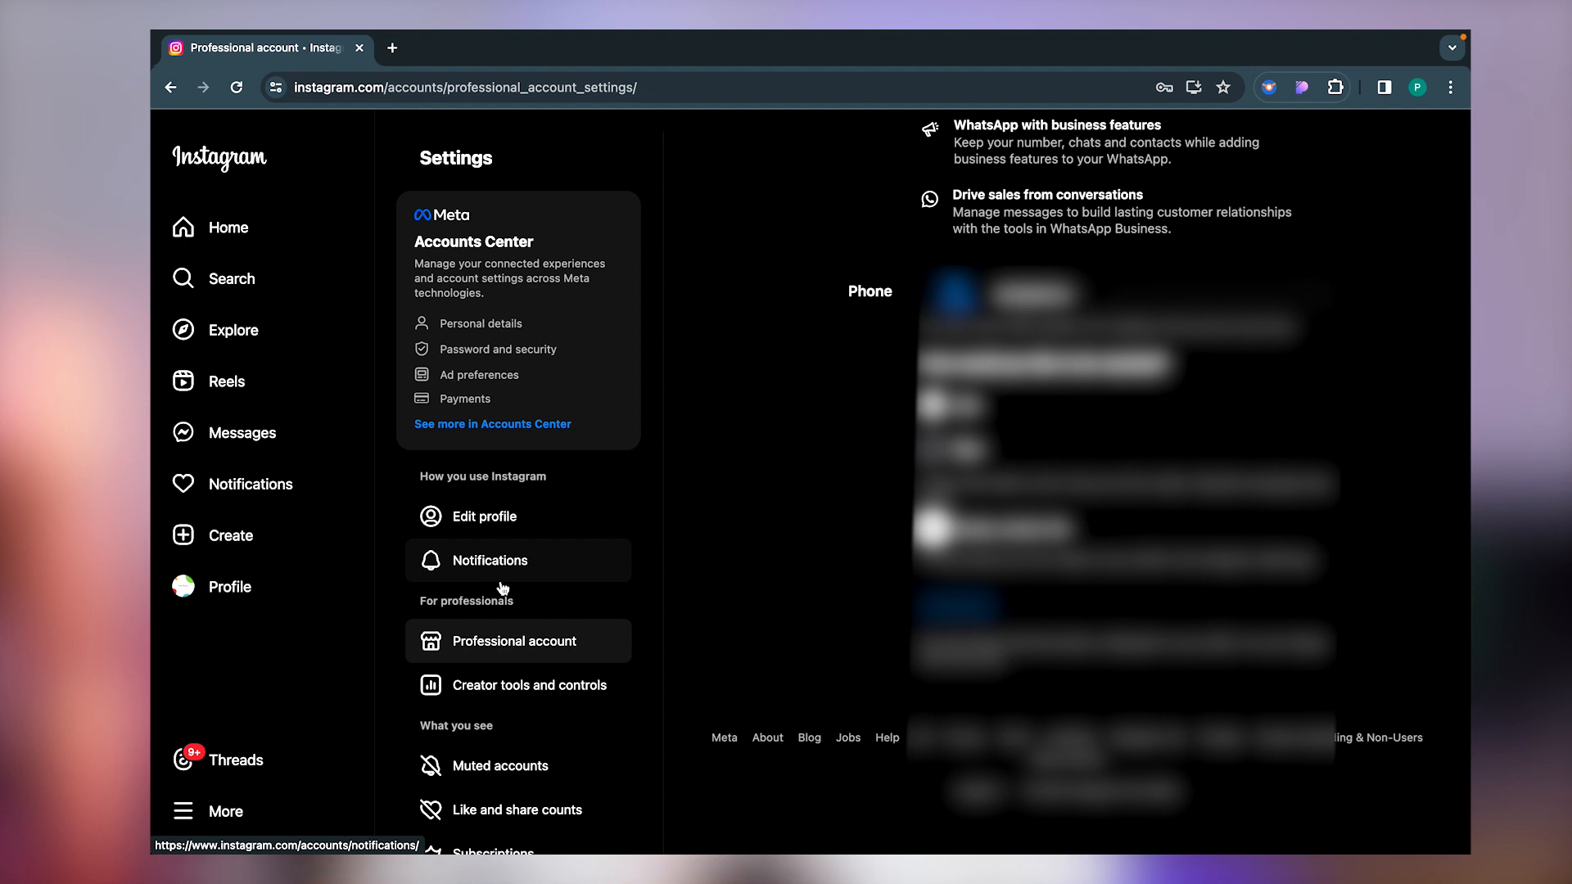
# Step: Start creating a live video on Instagram and title it LIVE TEST
pyautogui.click(243, 546)
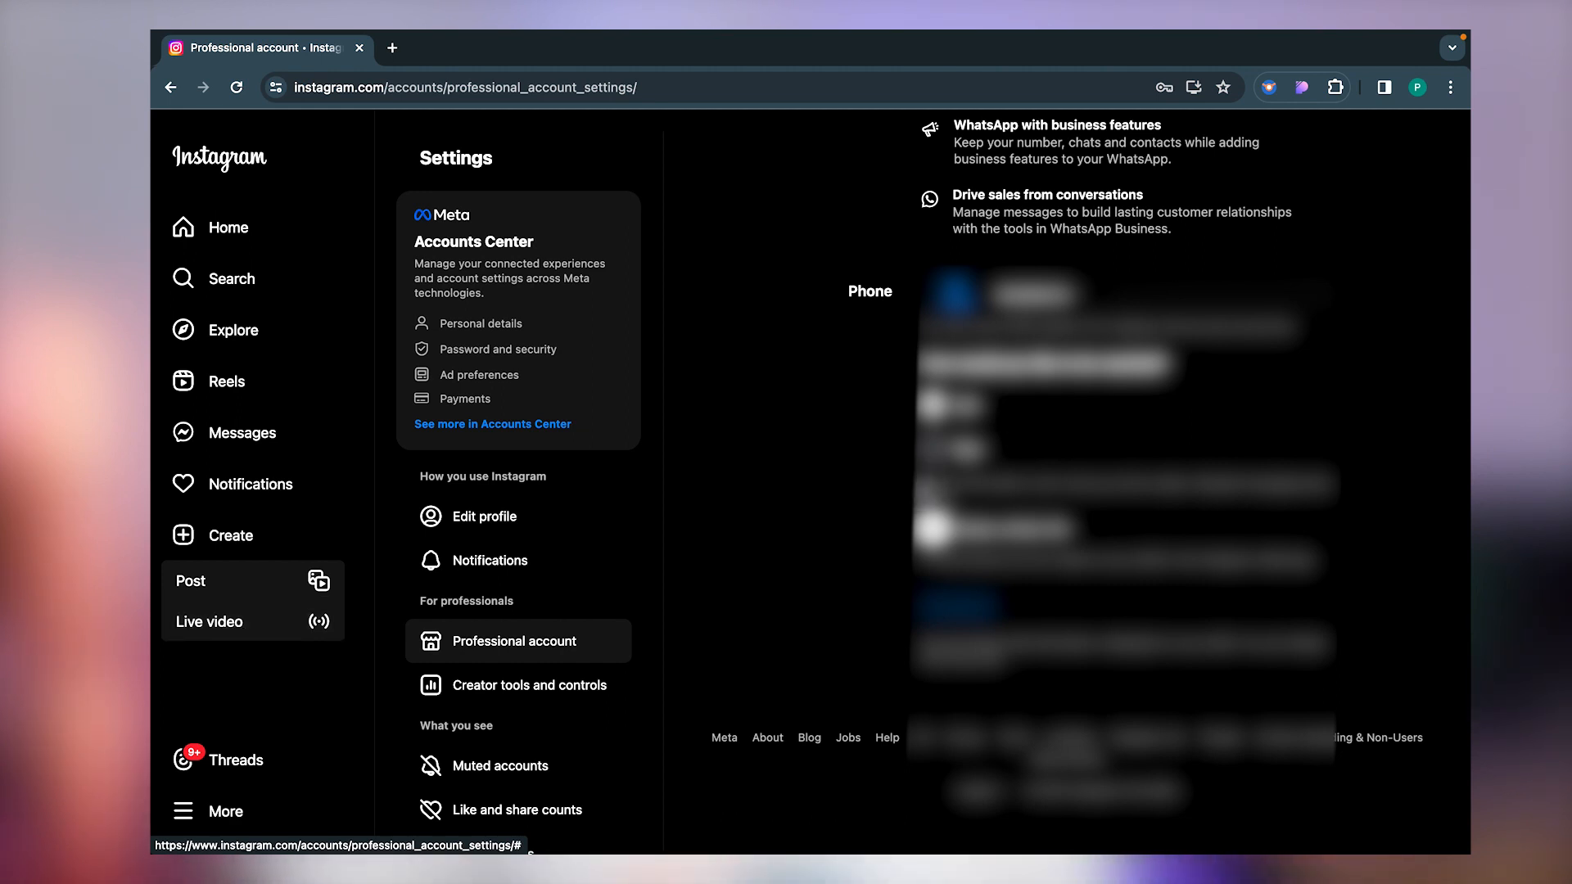
pyautogui.click(214, 630)
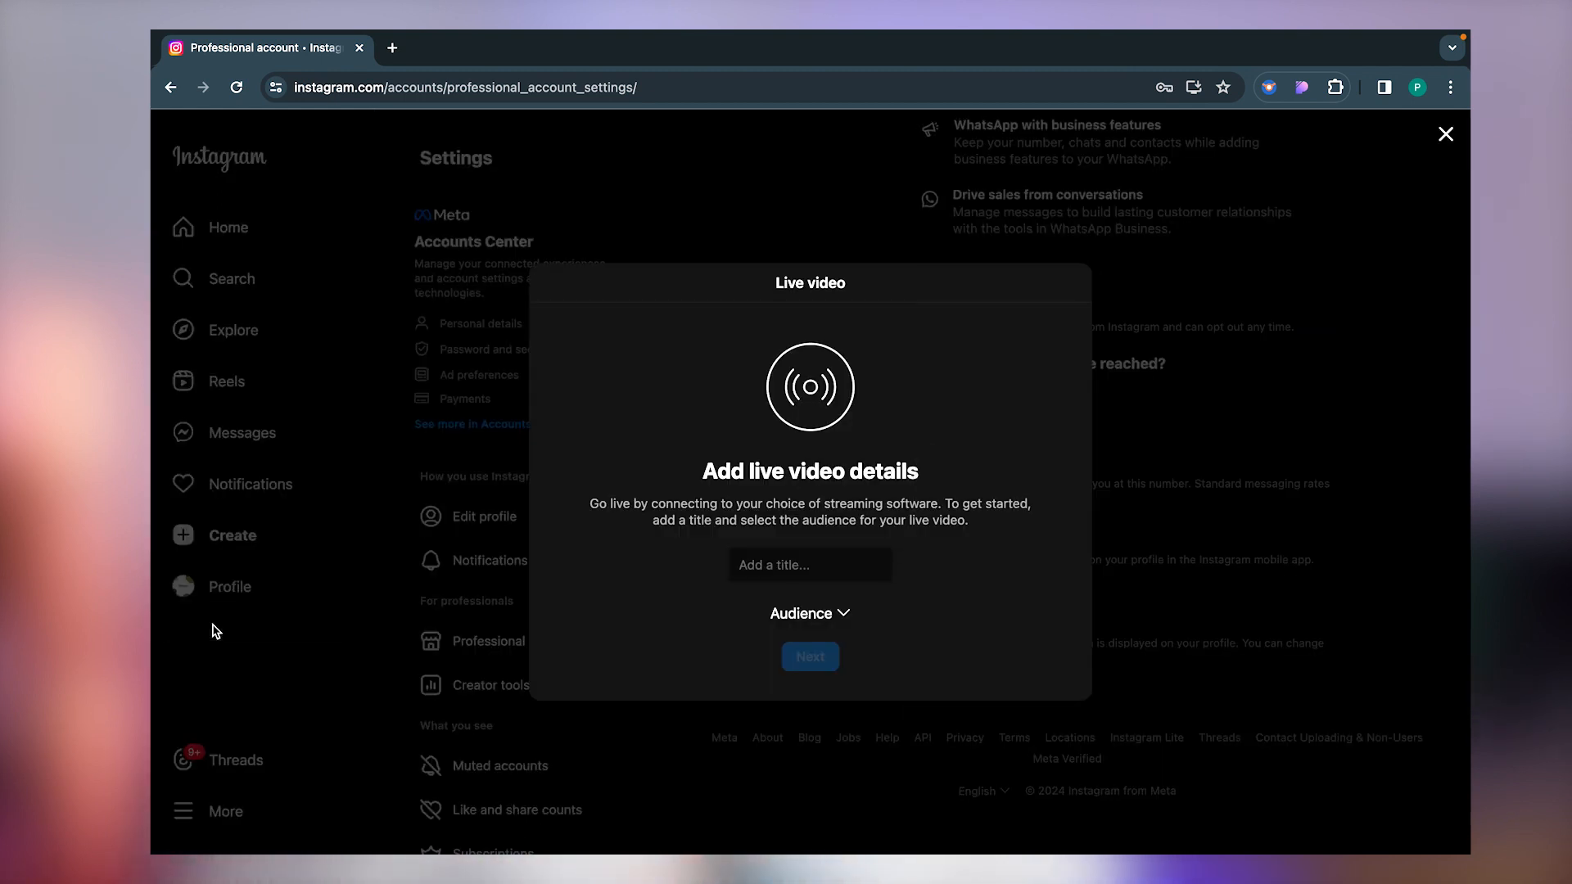
pyautogui.click(787, 559)
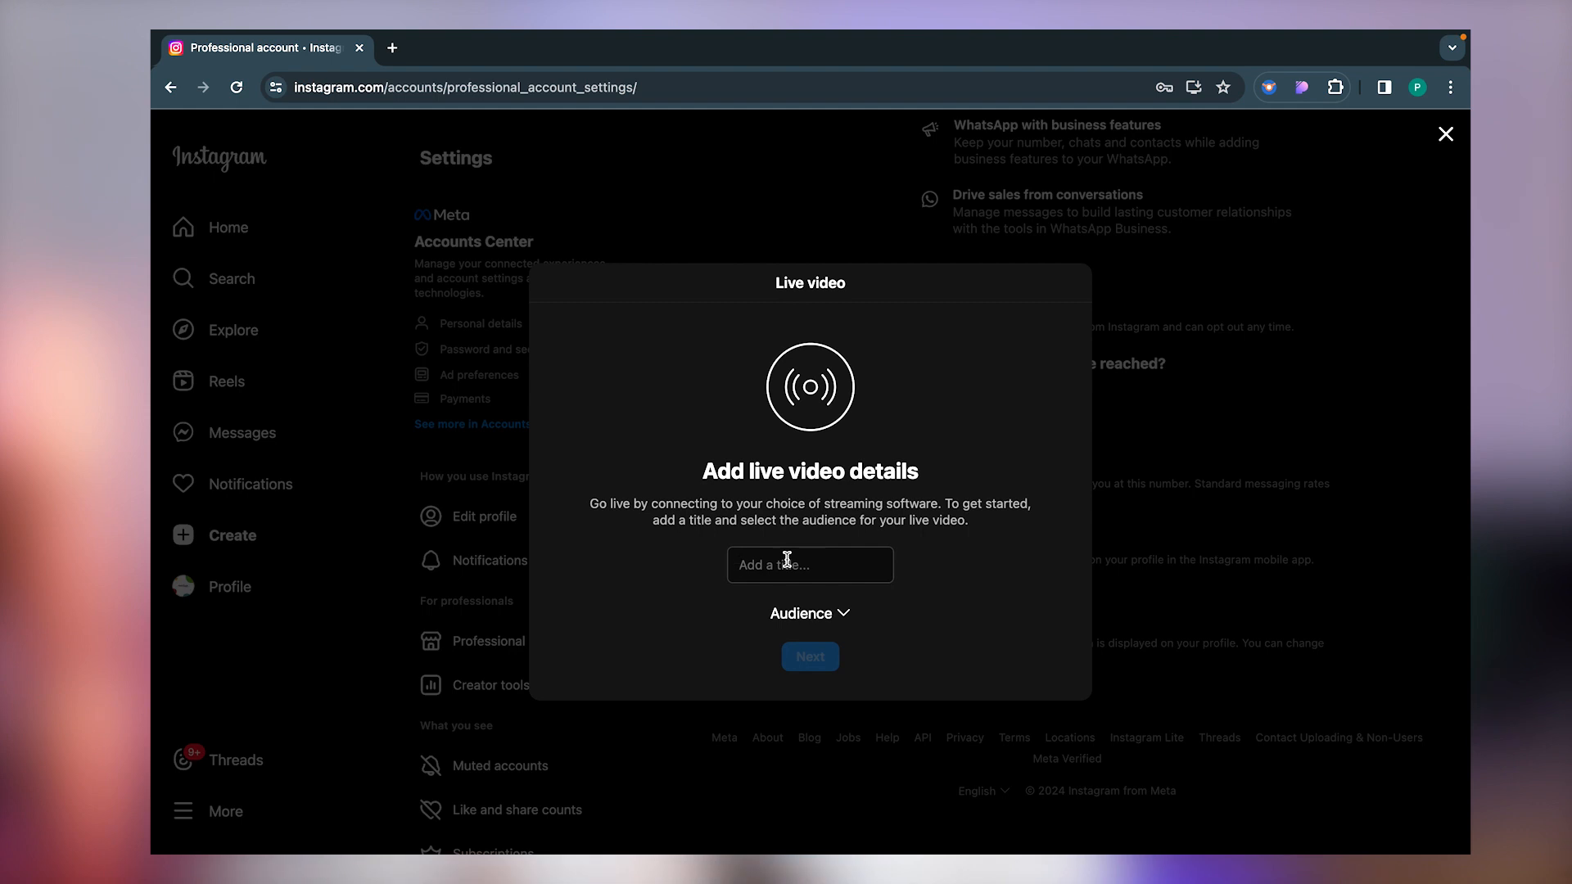
pyautogui.write('T')
pyautogui.press('BackSpace')
pyautogui.write('L')
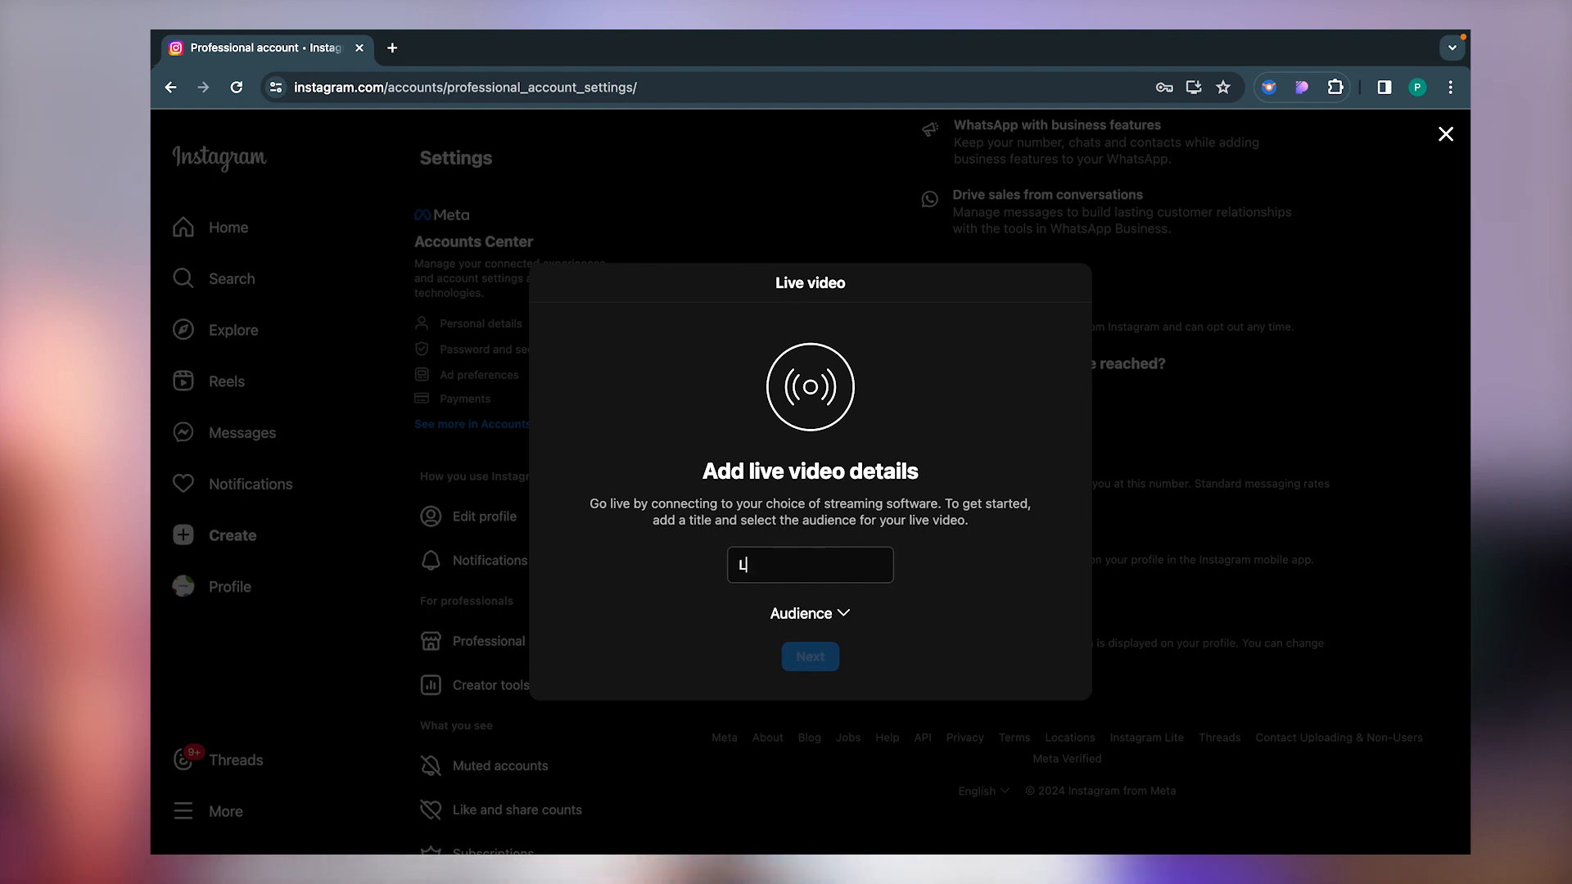
pyautogui.write('IVE TEST')
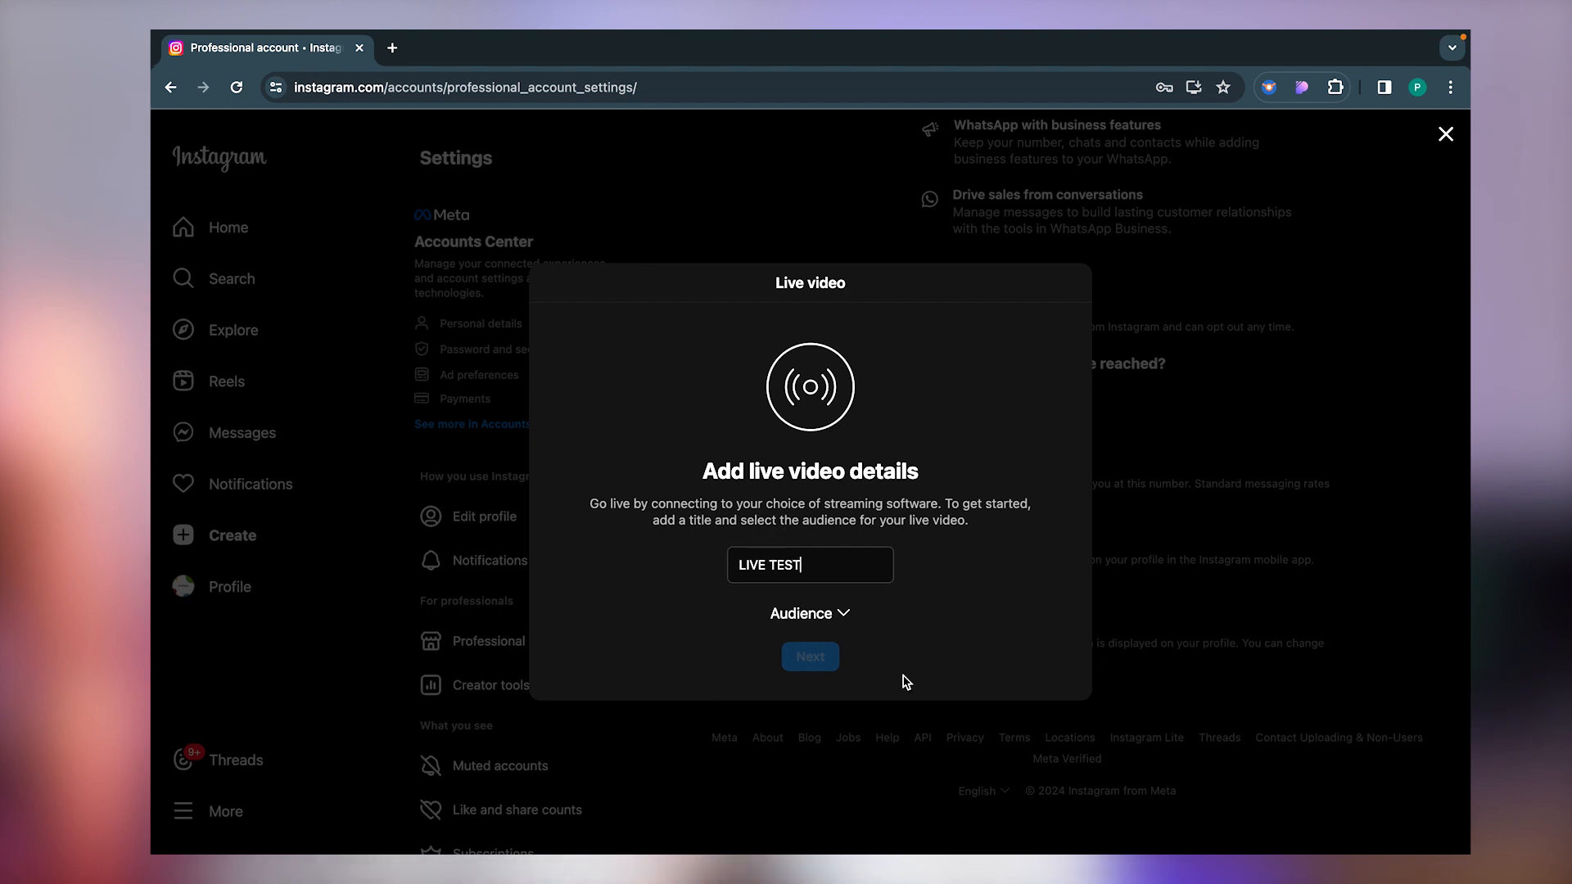
# Step: Set the live video's audience to Public and continue to the streaming software connection details
pyautogui.click(844, 615)
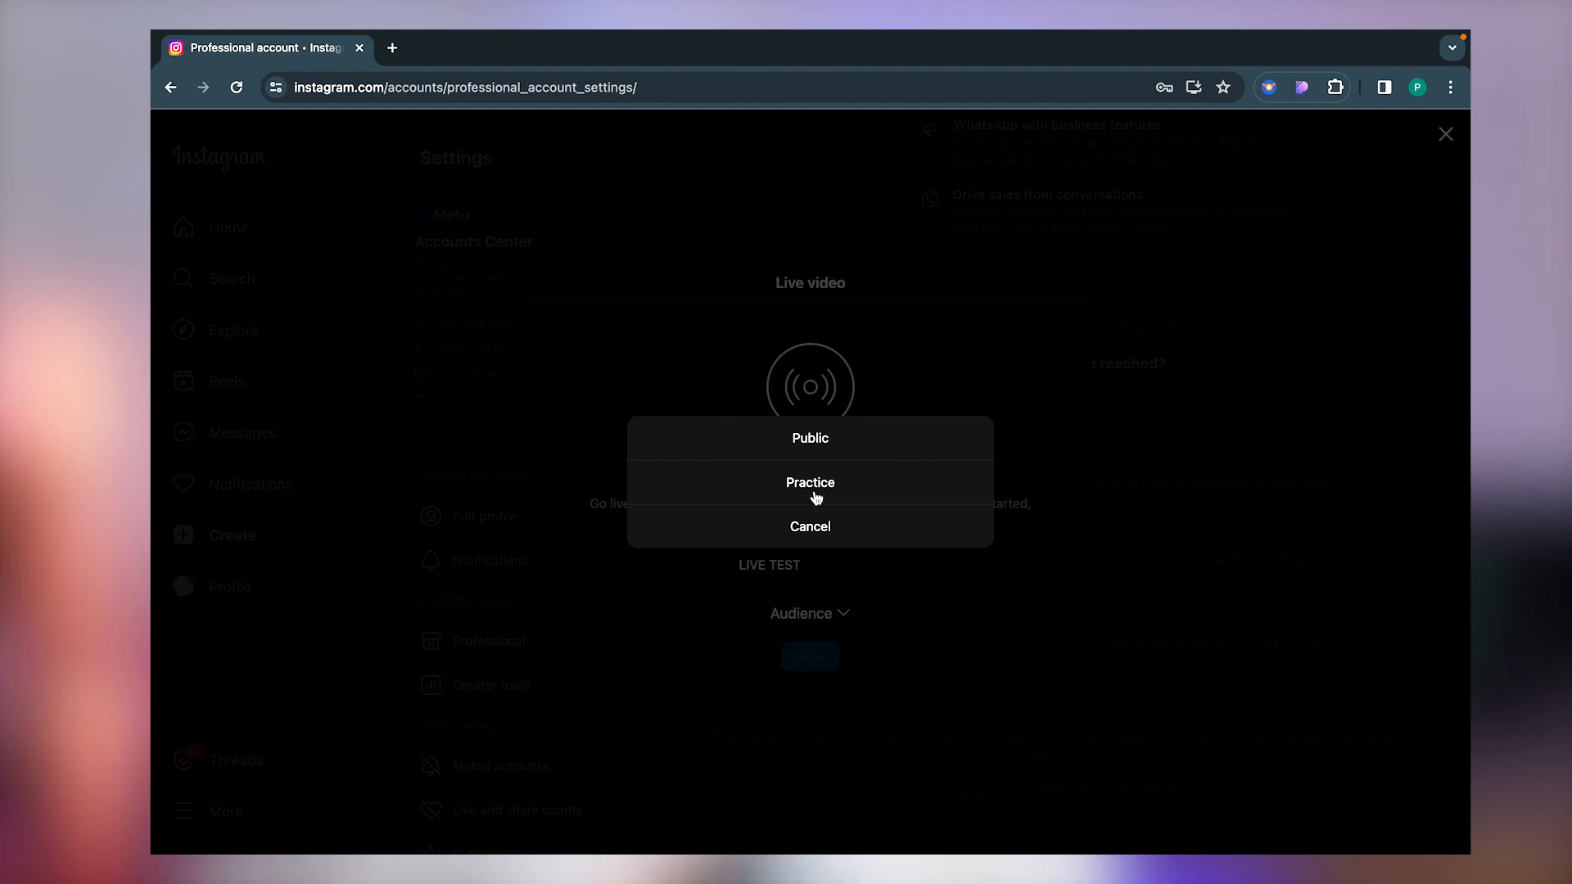
pyautogui.click(818, 442)
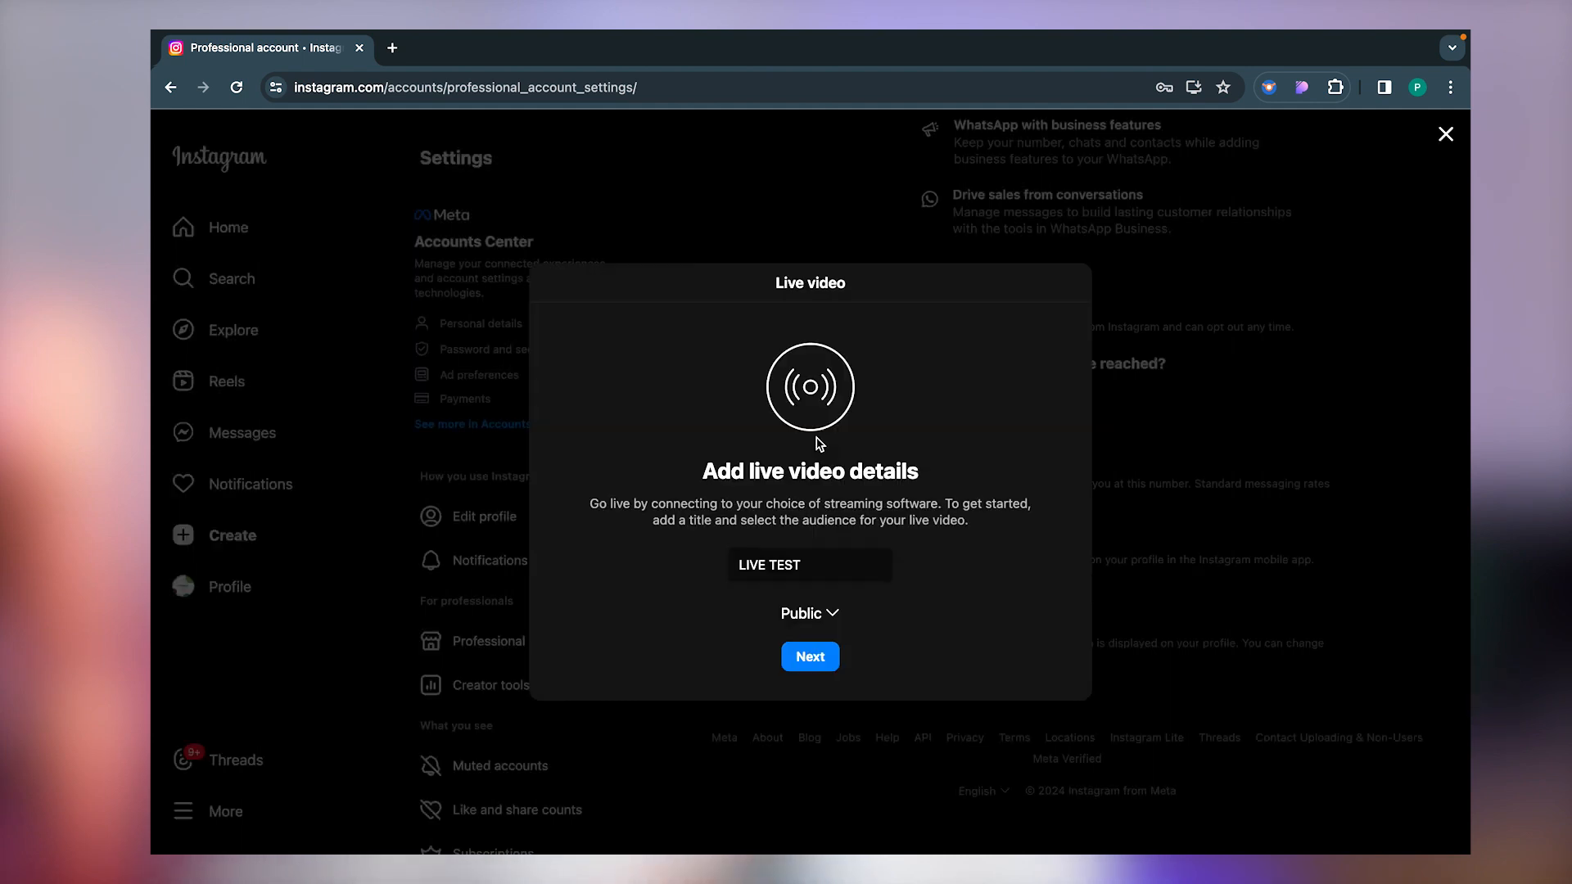
pyautogui.click(810, 657)
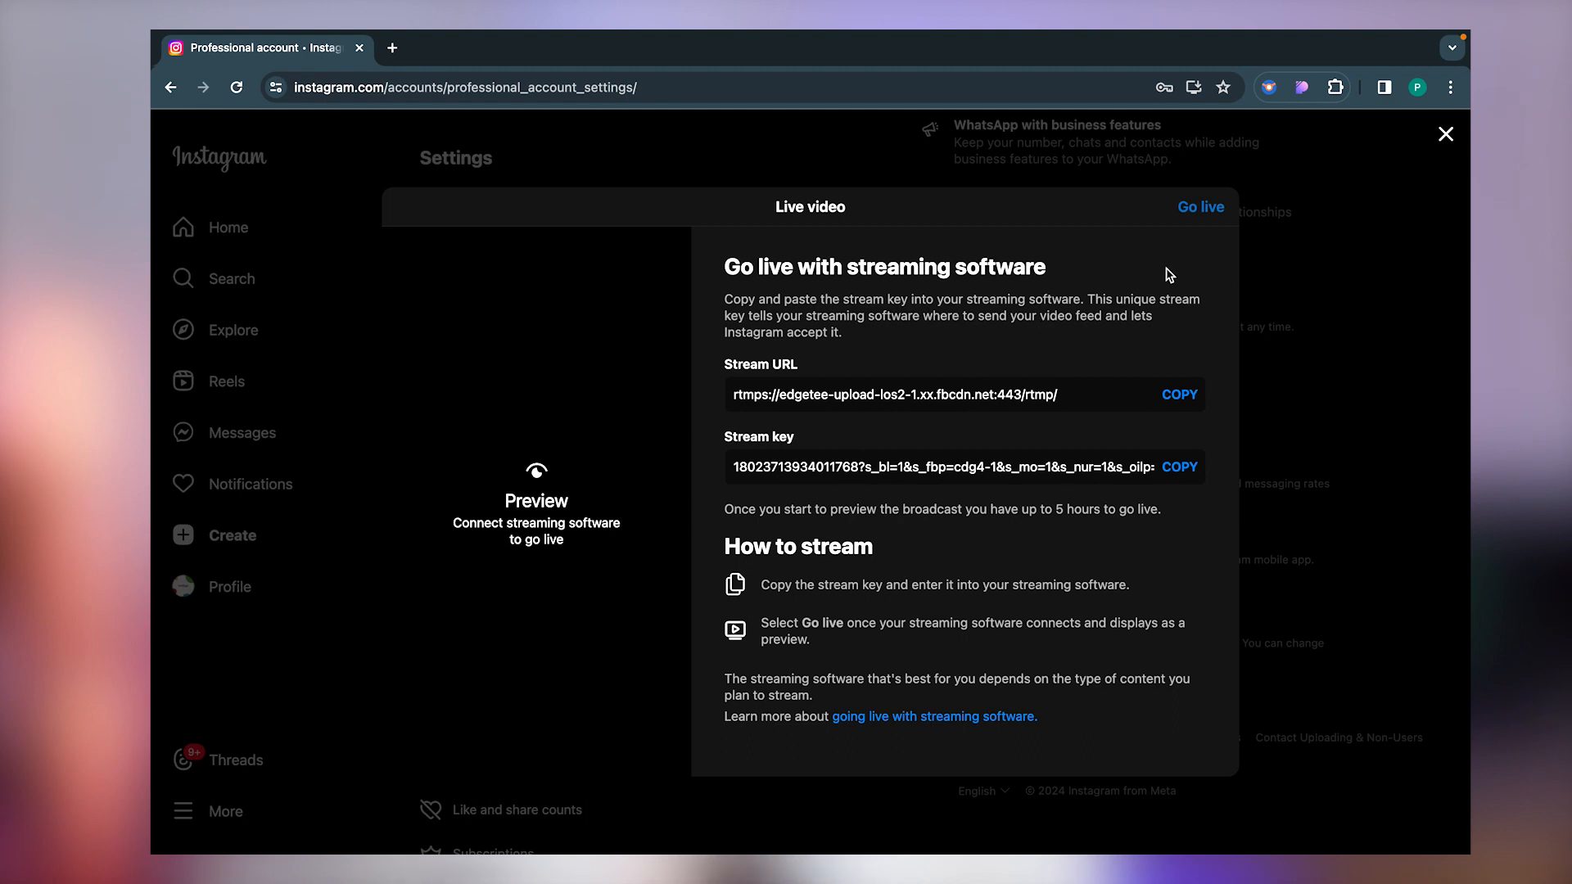
# Step: Copy Instagram's stream URL and replace the Server address in the OBS stream settings with it
pyautogui.click(1180, 396)
pyautogui.moveTo(974, 819)
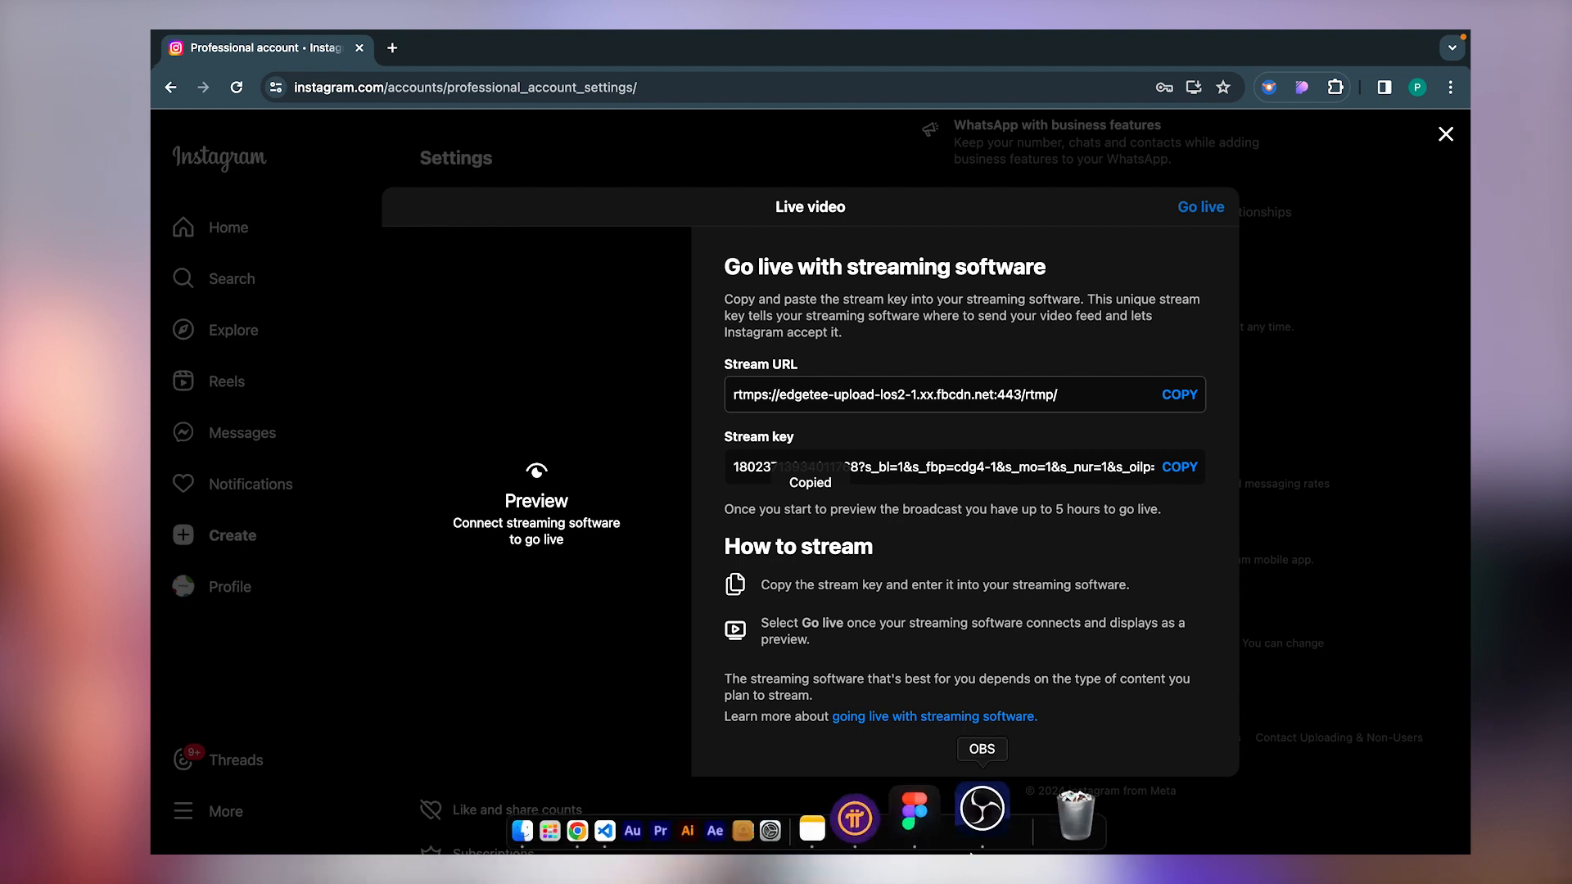
pyautogui.click(972, 810)
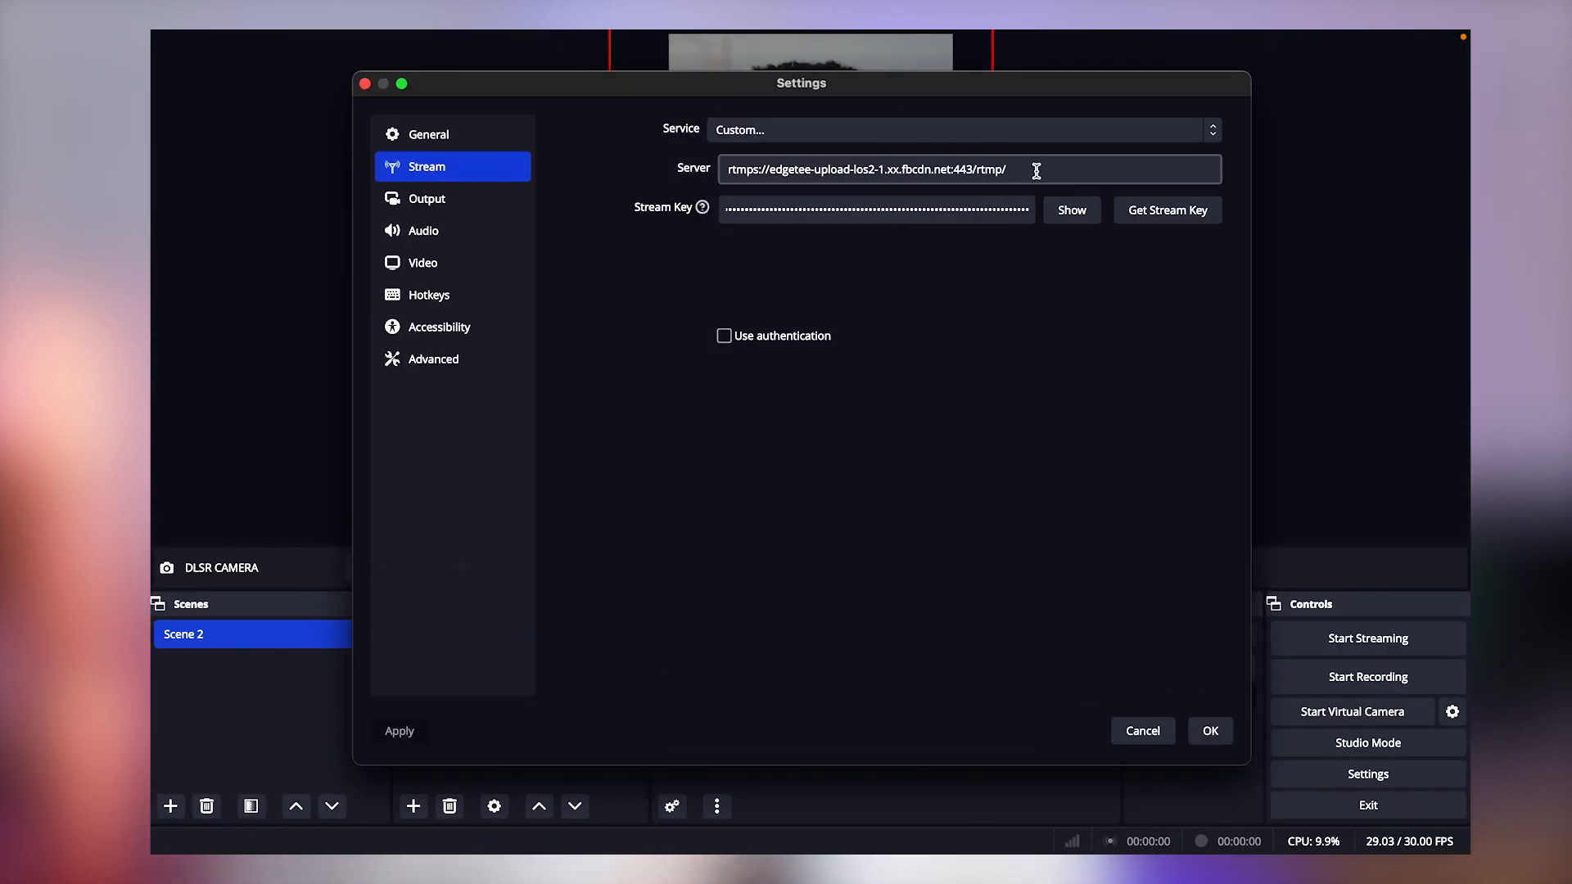
pyautogui.click(1036, 170)
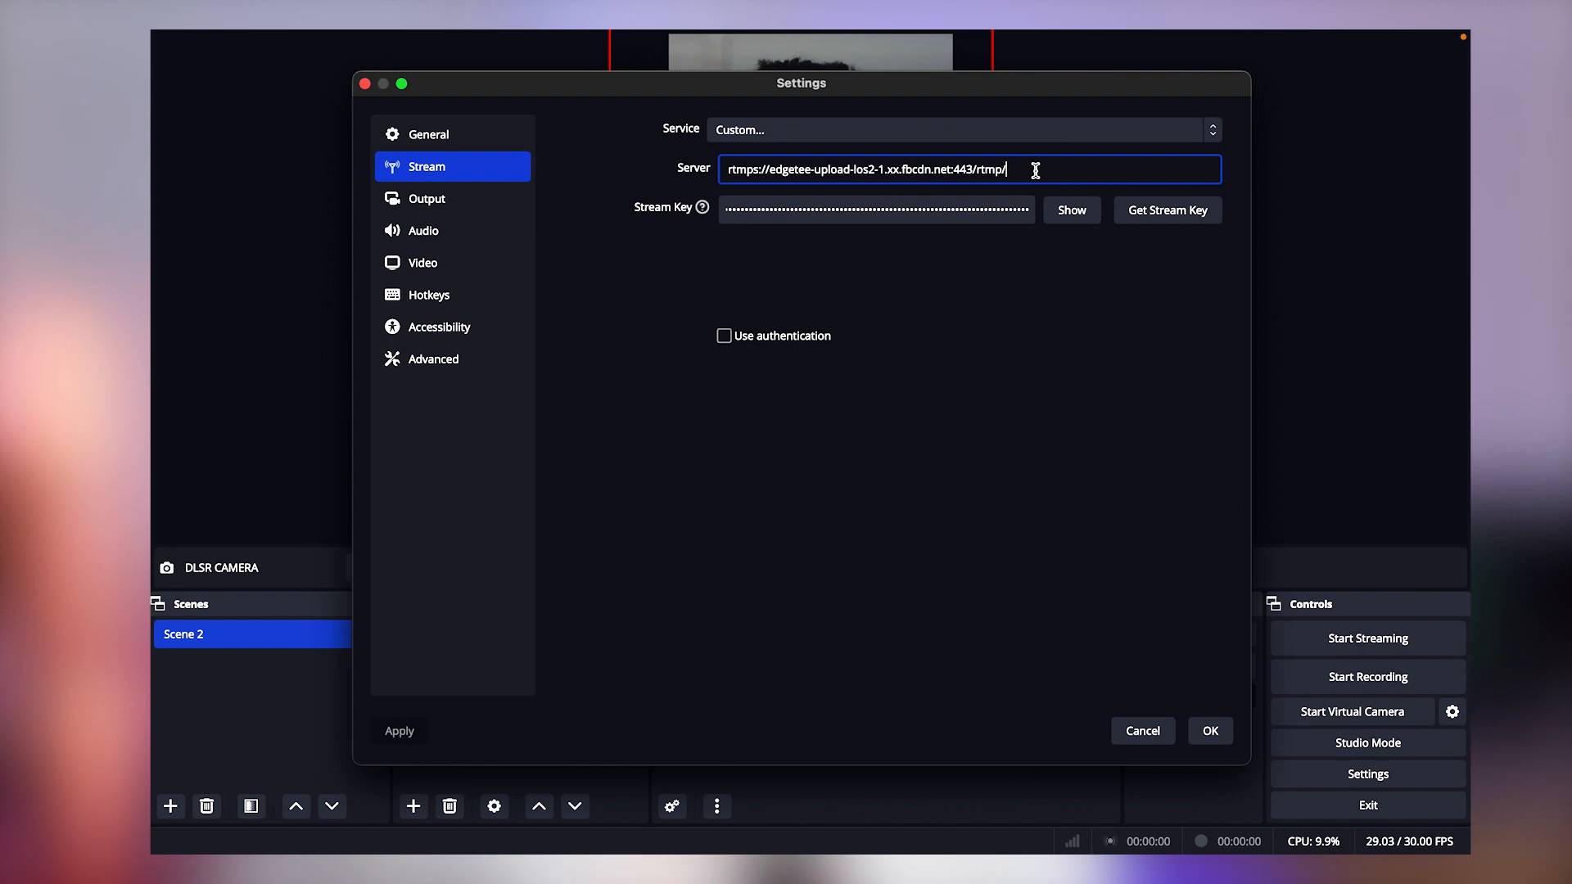
pyautogui.press('super+a')
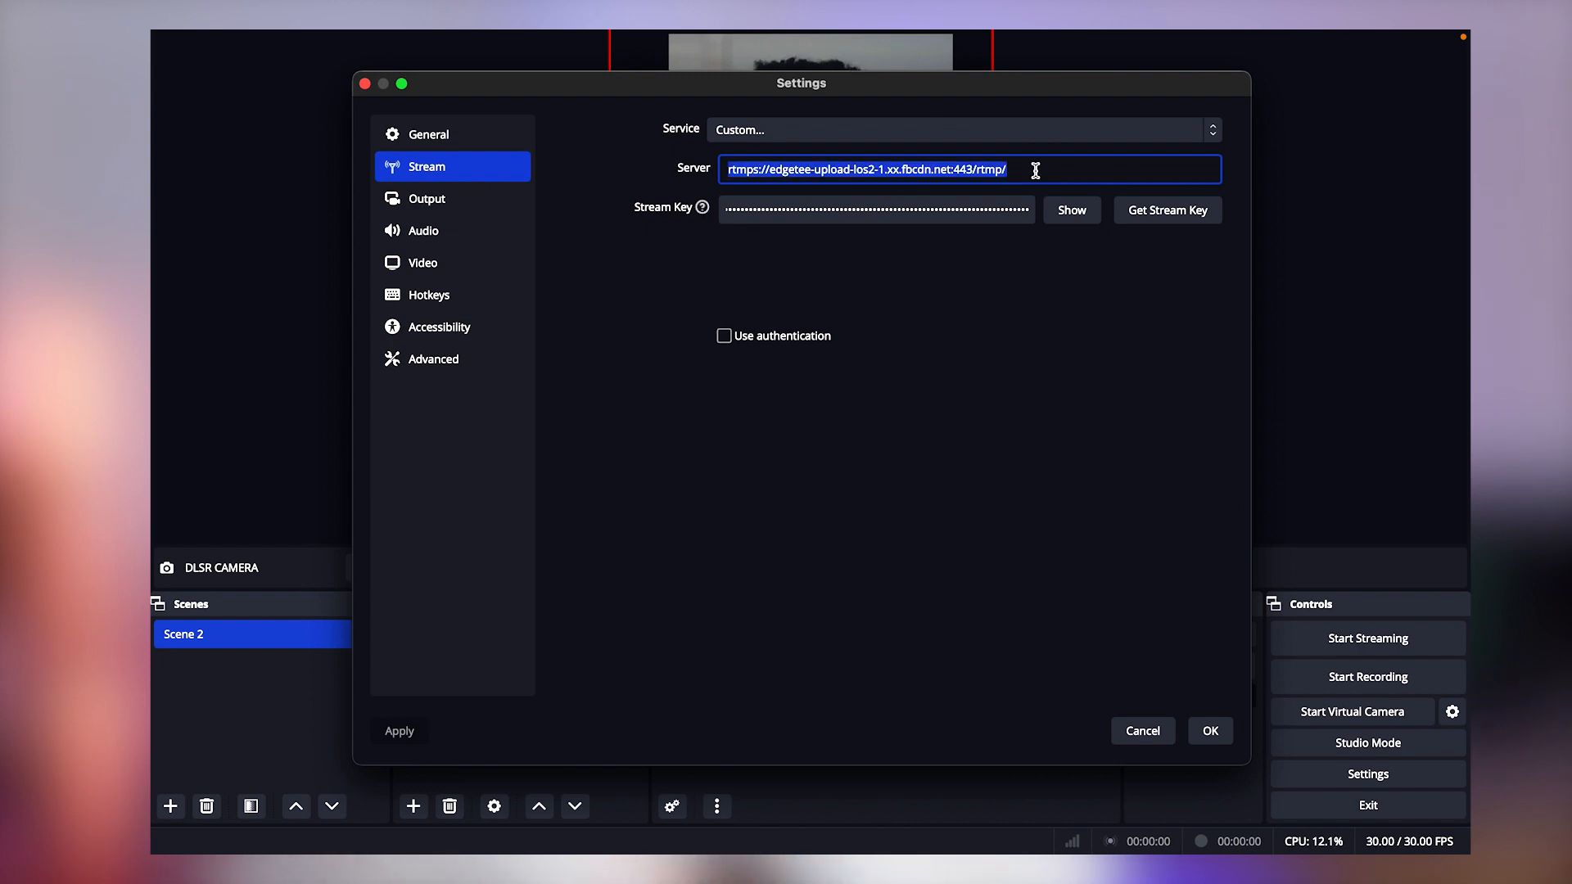
pyautogui.press('super+v')
# Step: Copy the stream key from Instagram in Chrome, paste it into the OBS Stream Key field and confirm the settings
pyautogui.moveTo(852, 843)
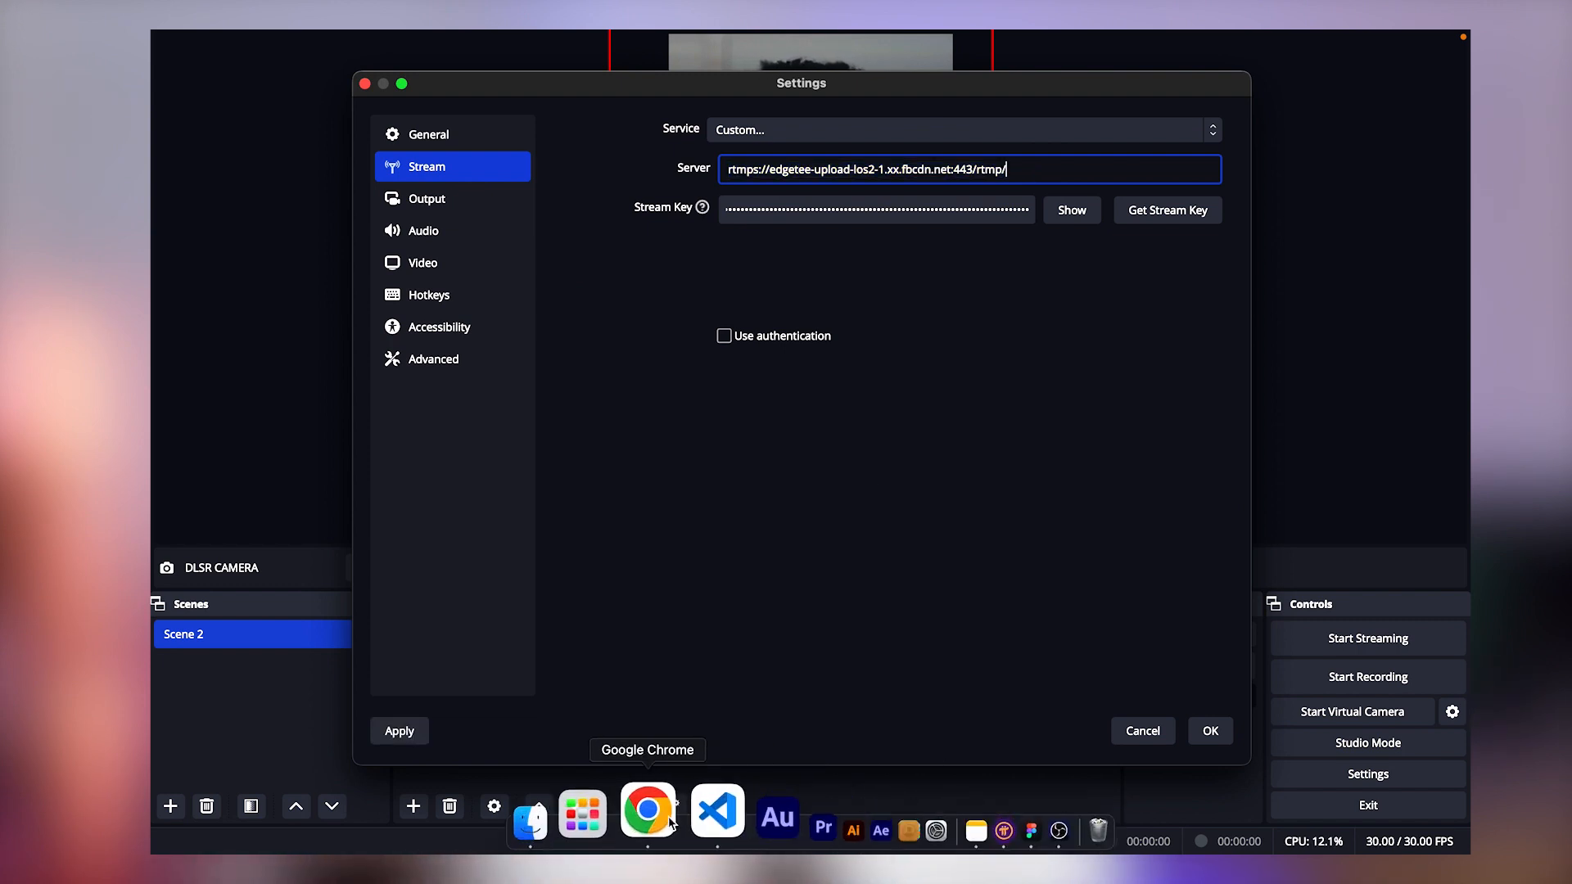
pyautogui.click(633, 811)
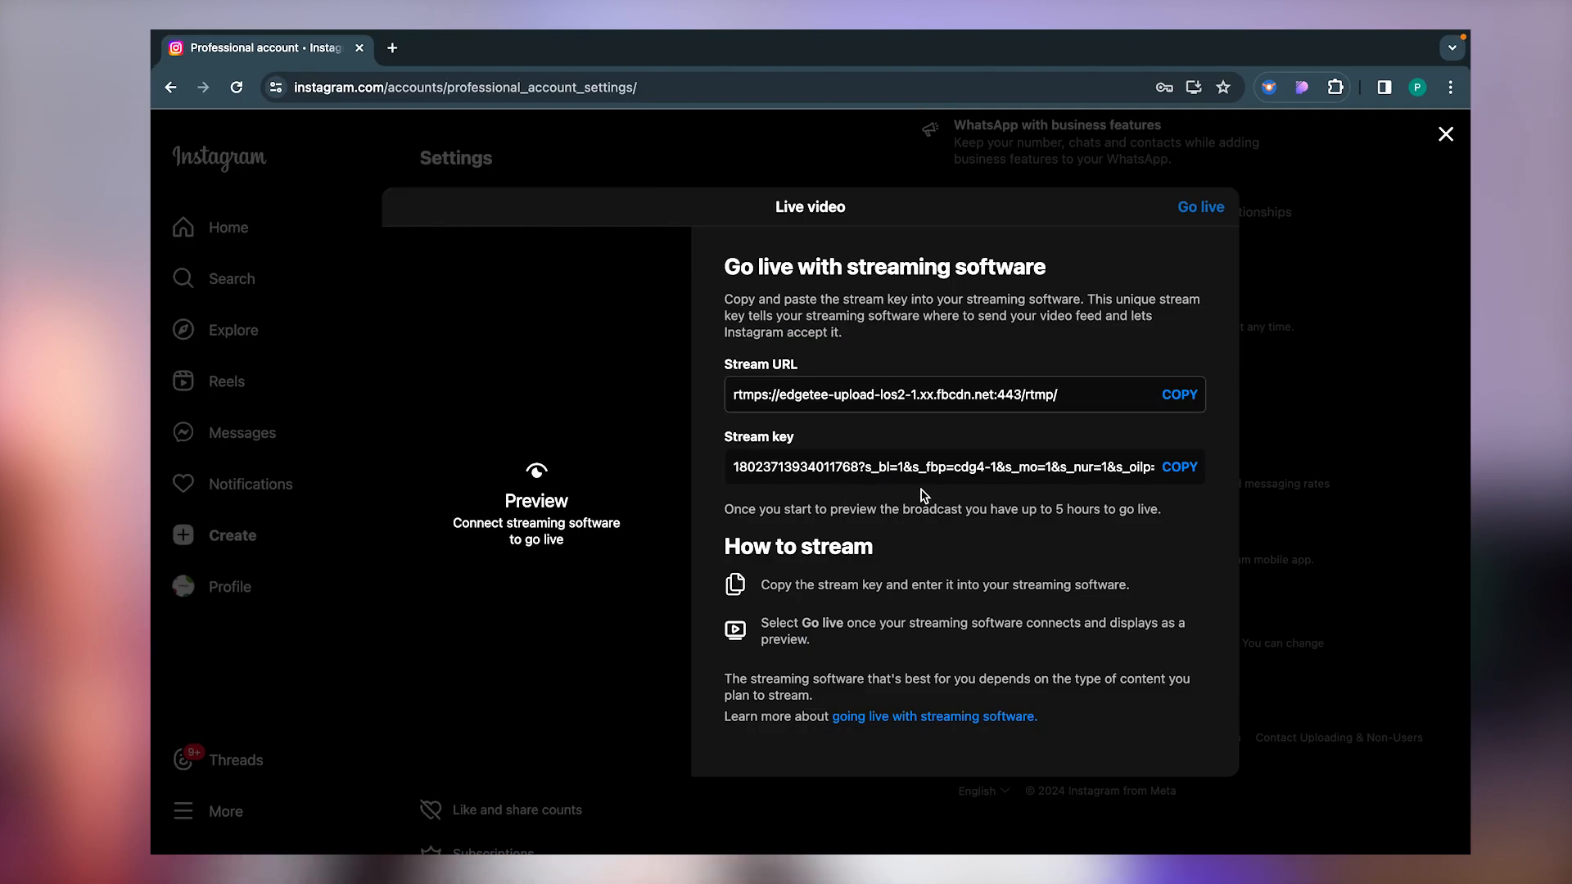
pyautogui.click(1180, 467)
pyautogui.moveTo(947, 851)
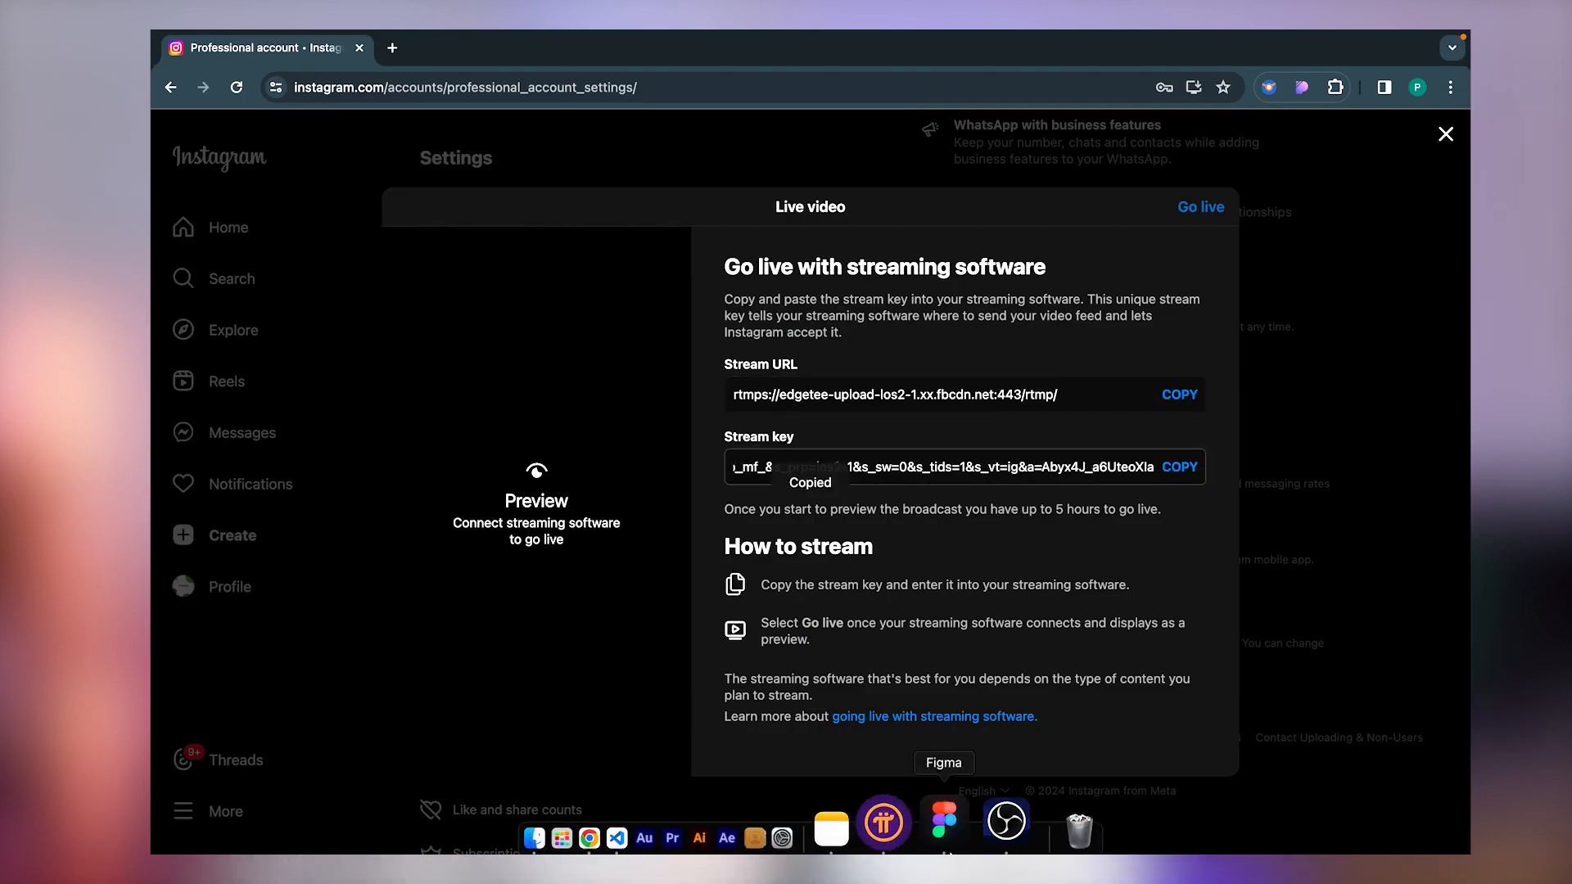
pyautogui.click(981, 825)
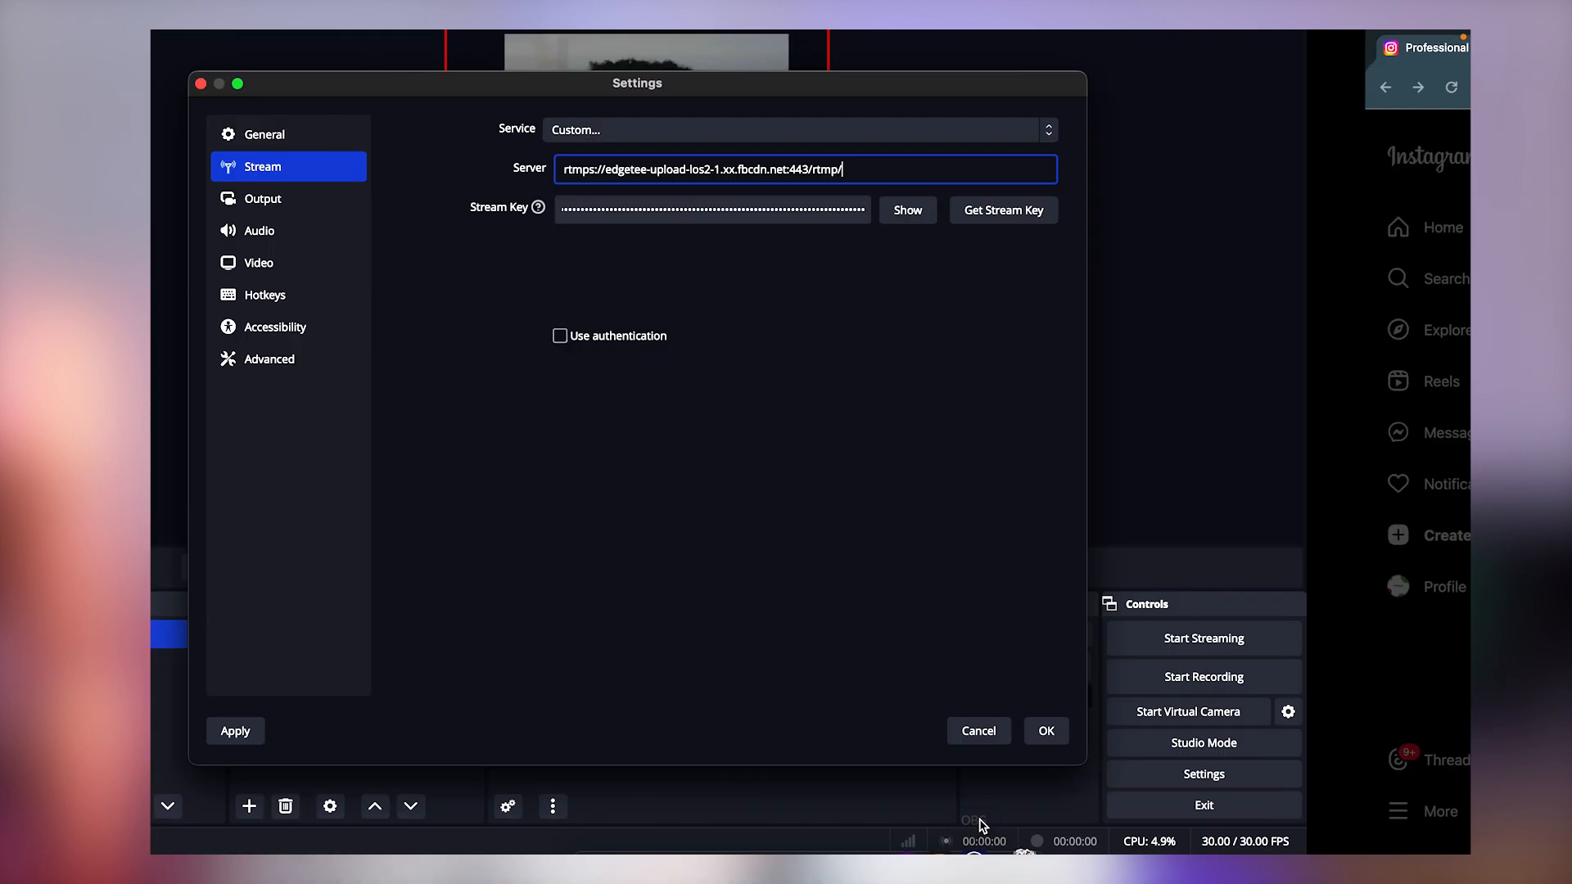
pyautogui.click(1007, 211)
pyautogui.press('super+v')
pyautogui.doubleClick(1004, 212)
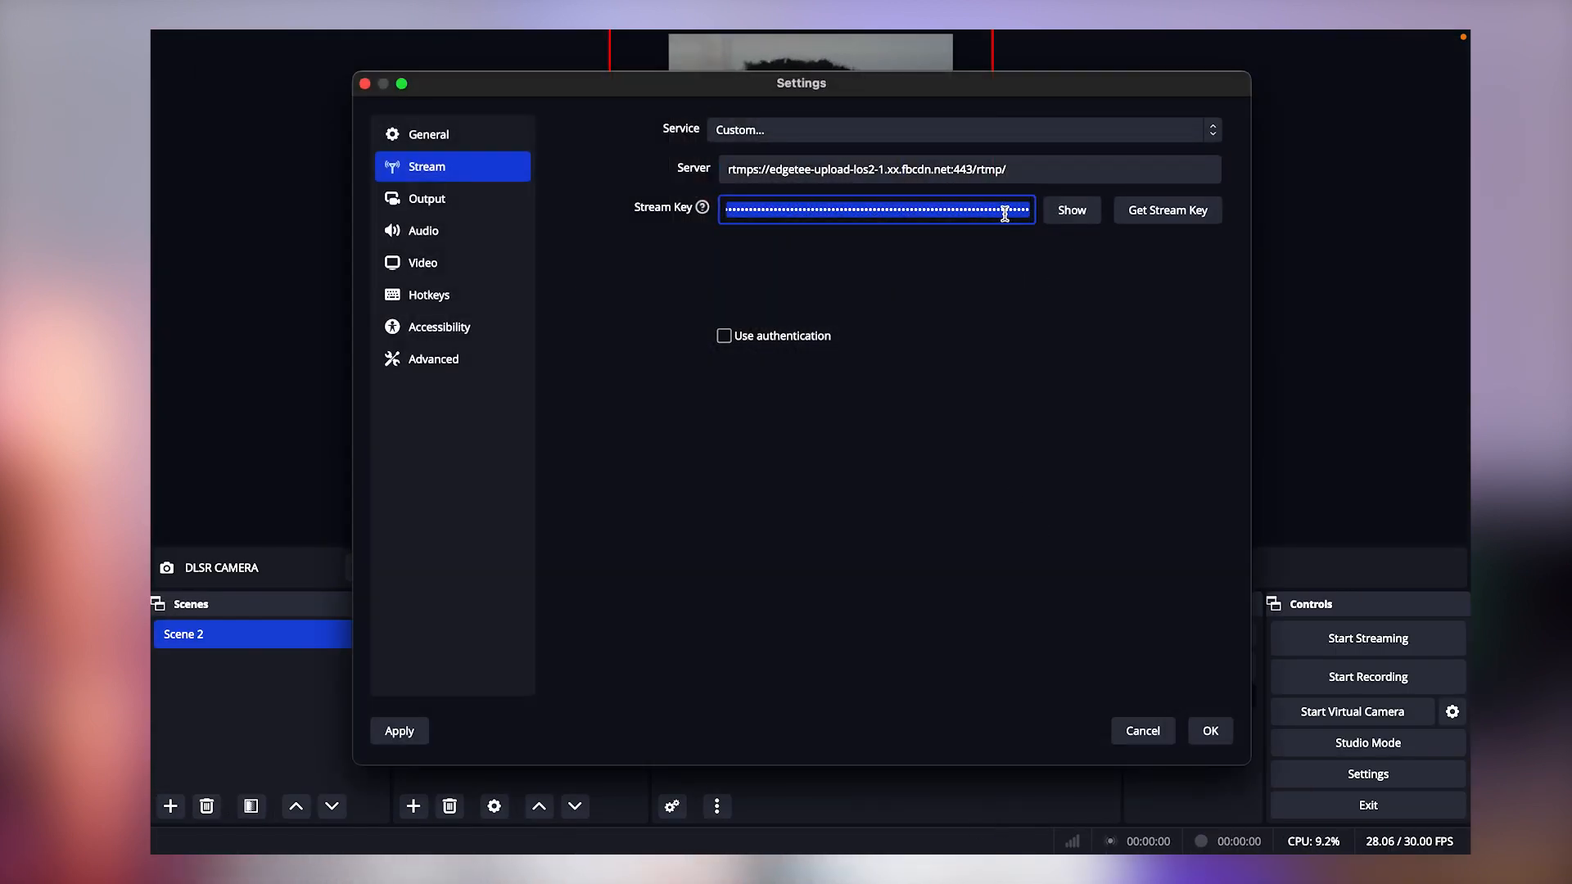
pyautogui.press('Right')
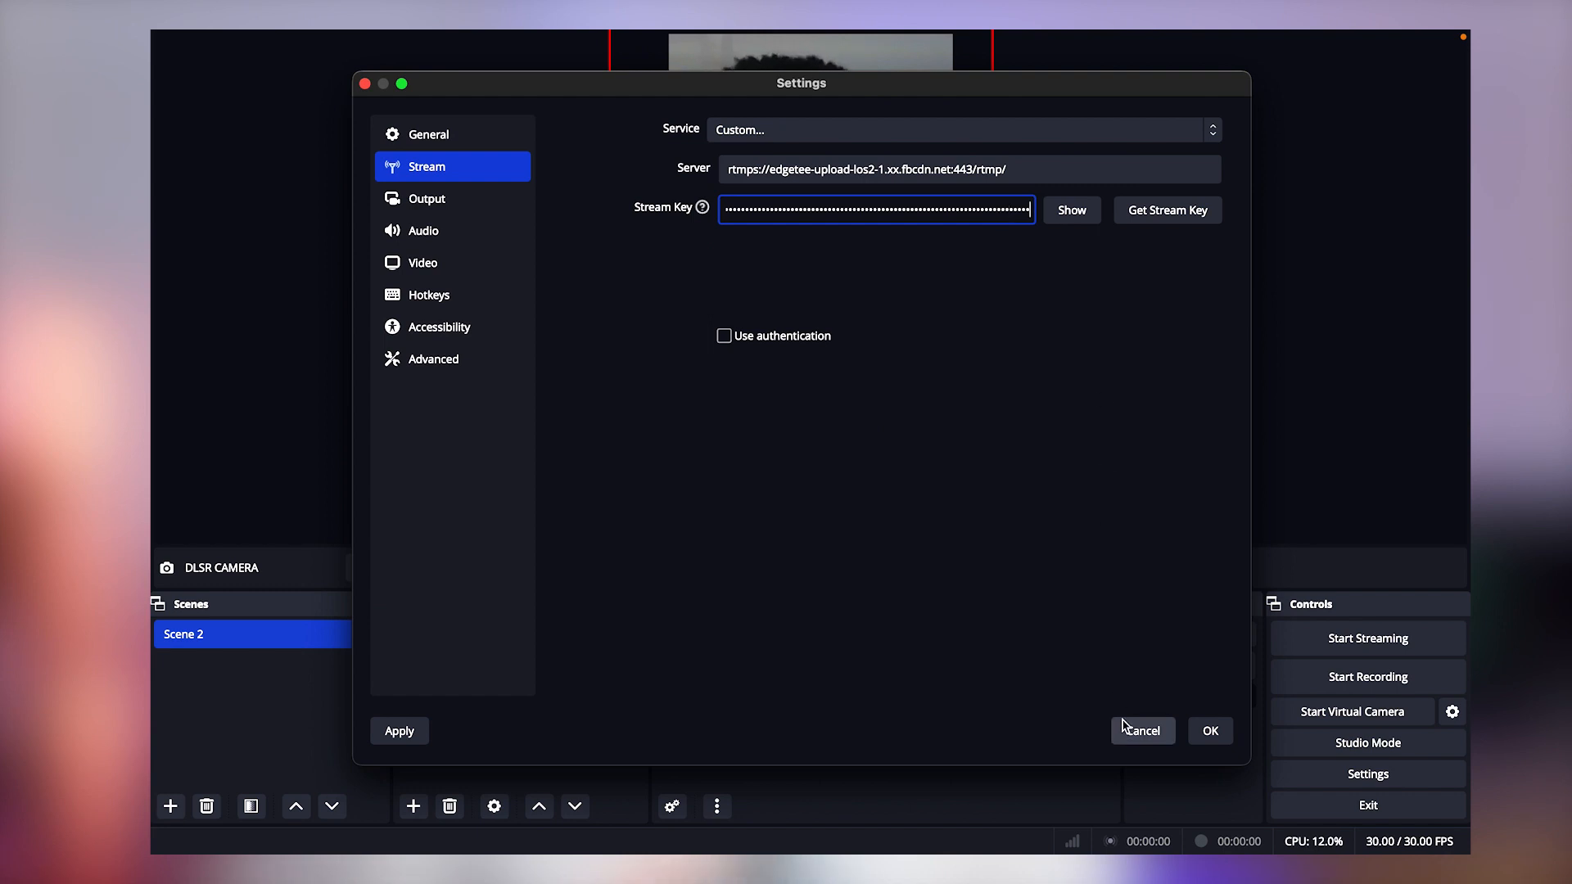
pyautogui.click(1210, 731)
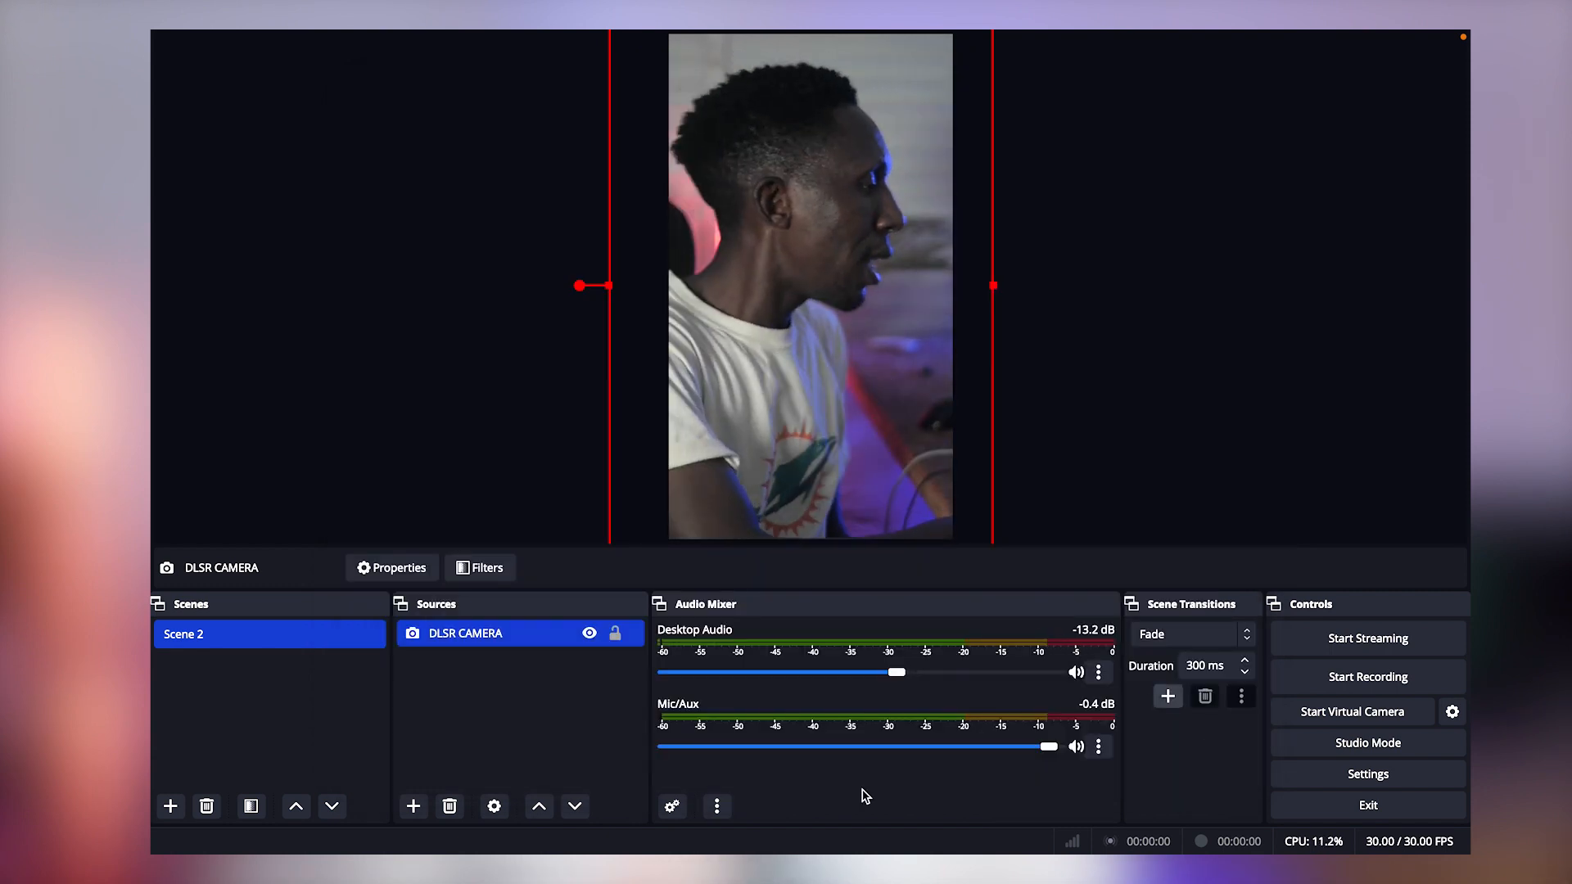
# Step: Switch to Chrome and check the live video preview area on Instagram
pyautogui.moveTo(814, 819)
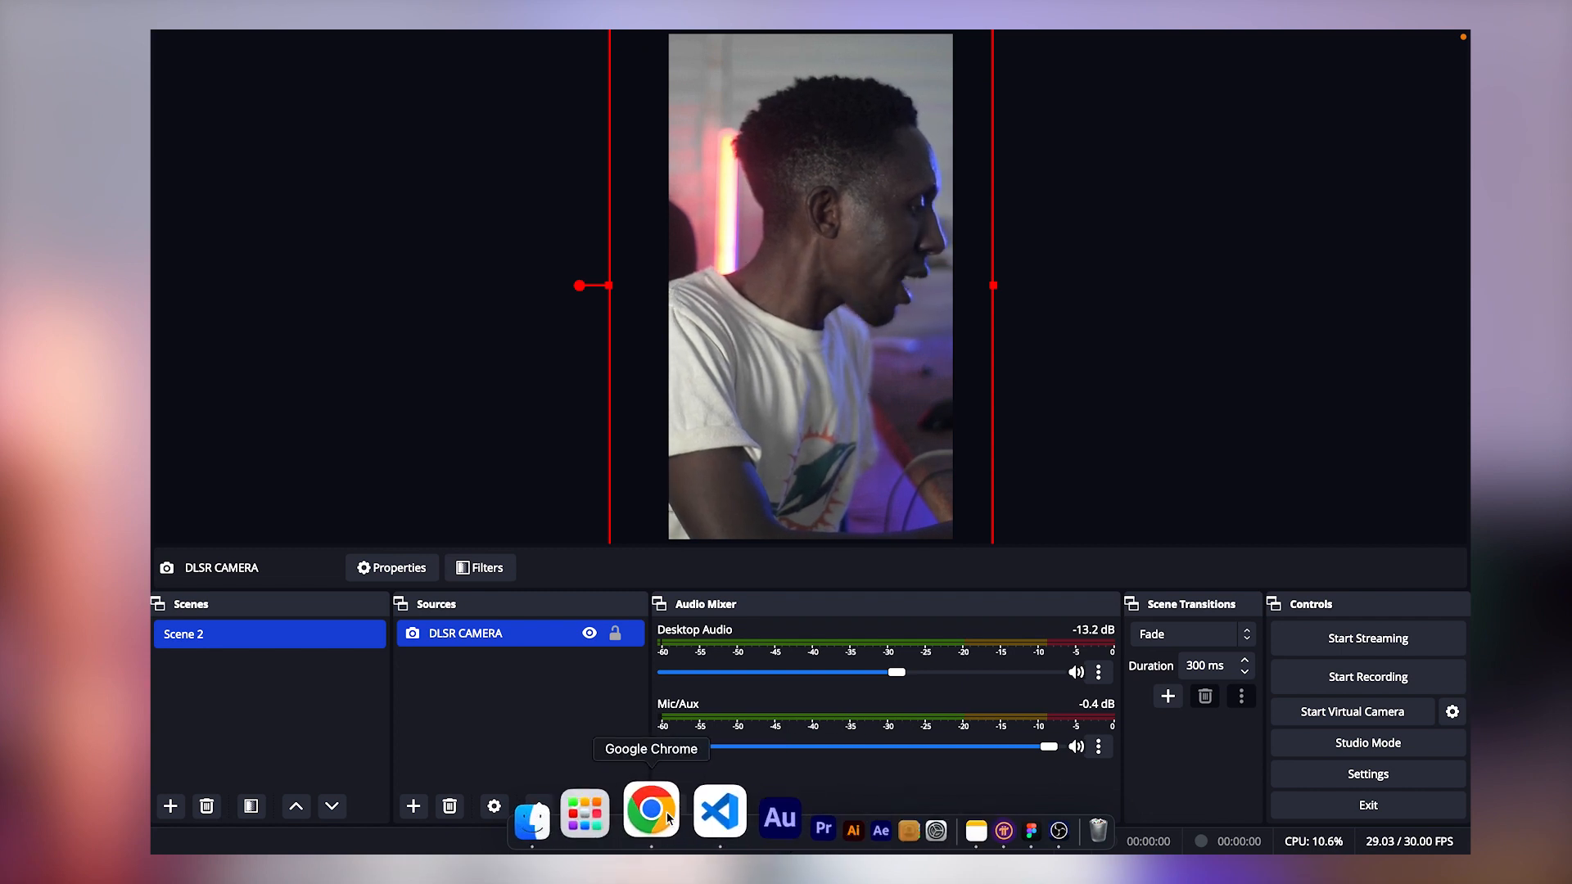
pyautogui.click(647, 812)
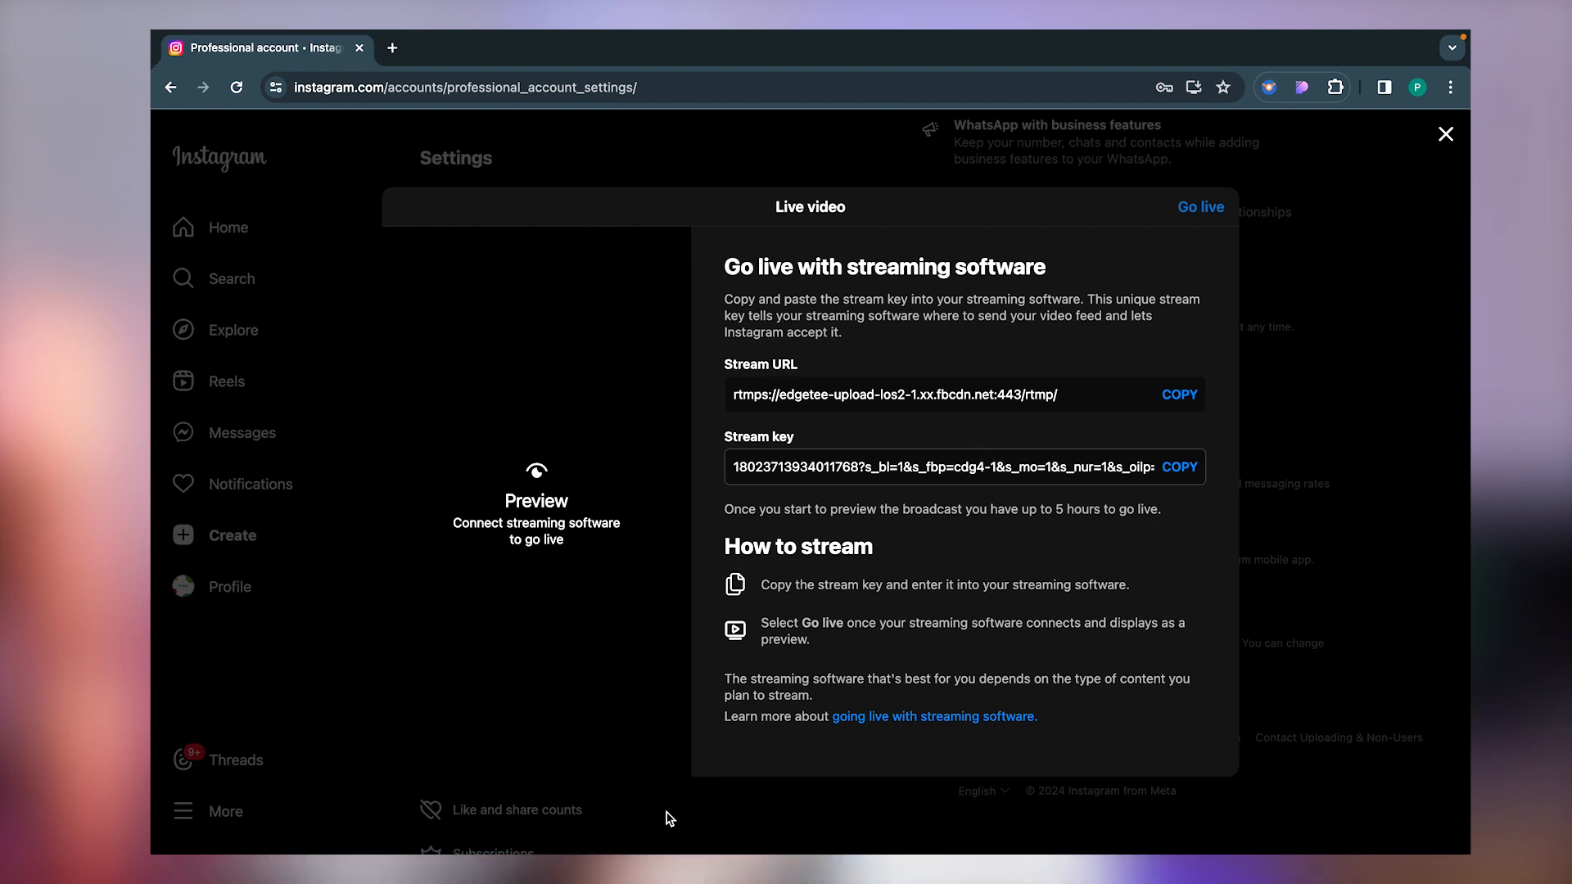
# Step: Switch back to OBS and start streaming the vertical scene to Instagram
pyautogui.moveTo(655, 852)
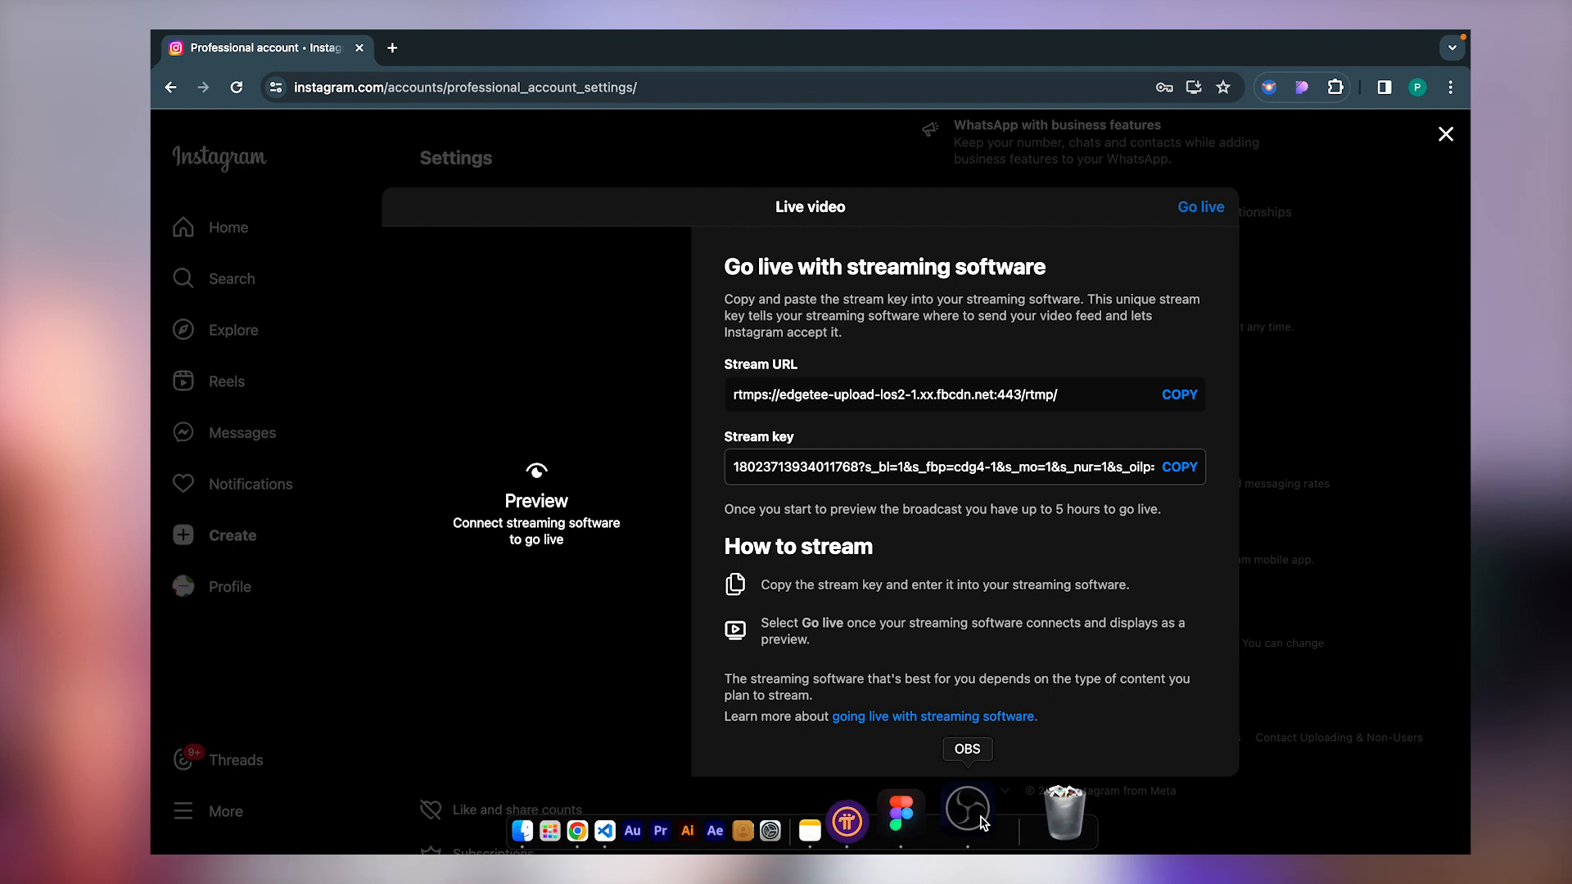
pyautogui.click(967, 810)
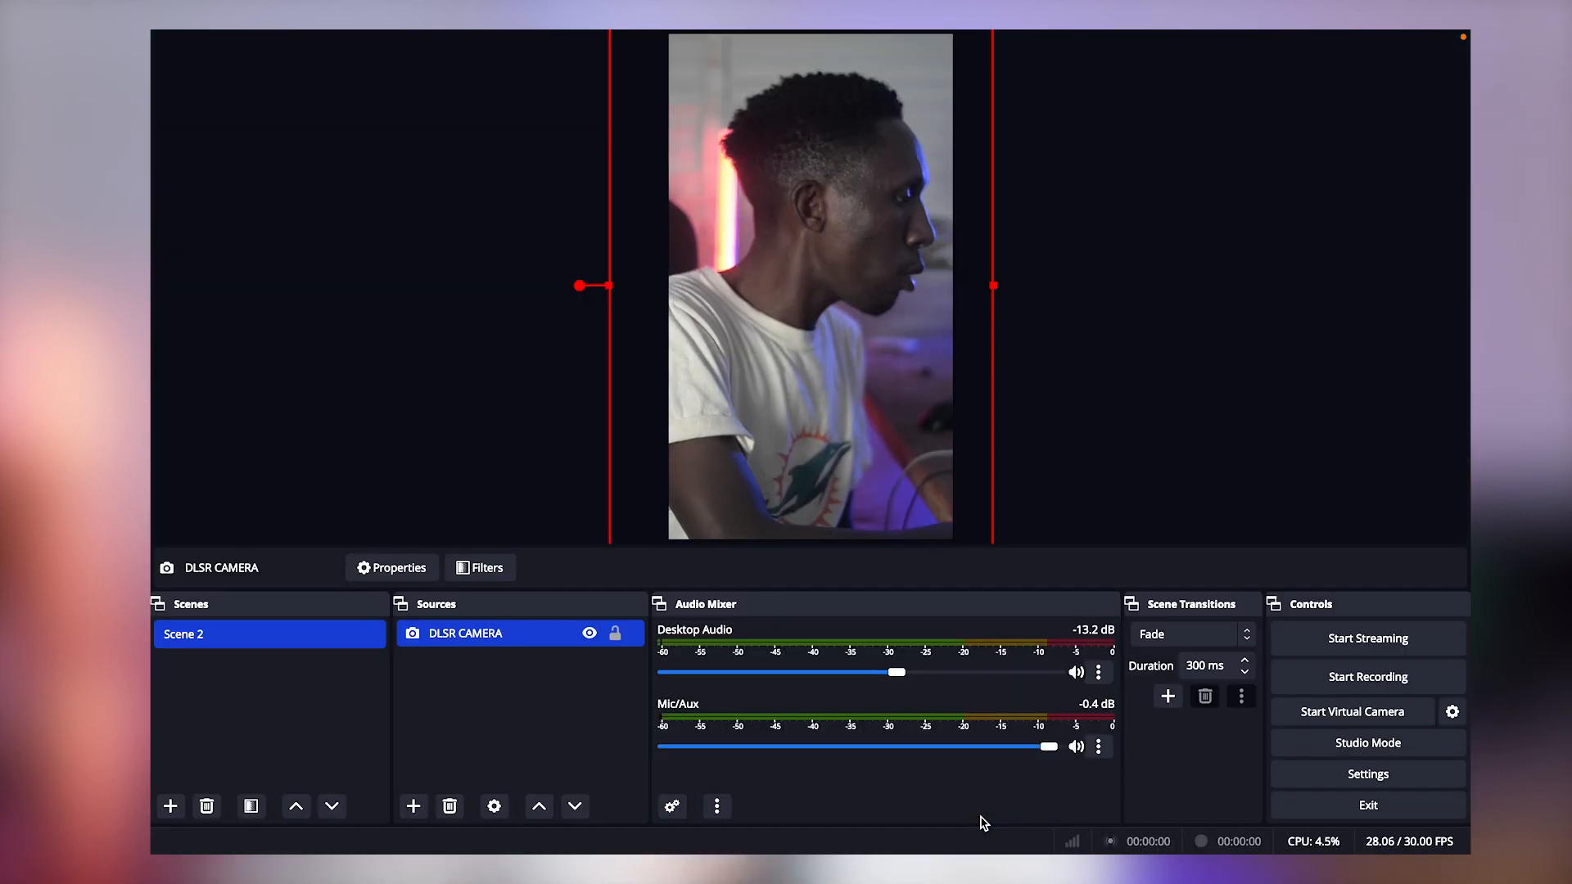
pyautogui.click(1375, 648)
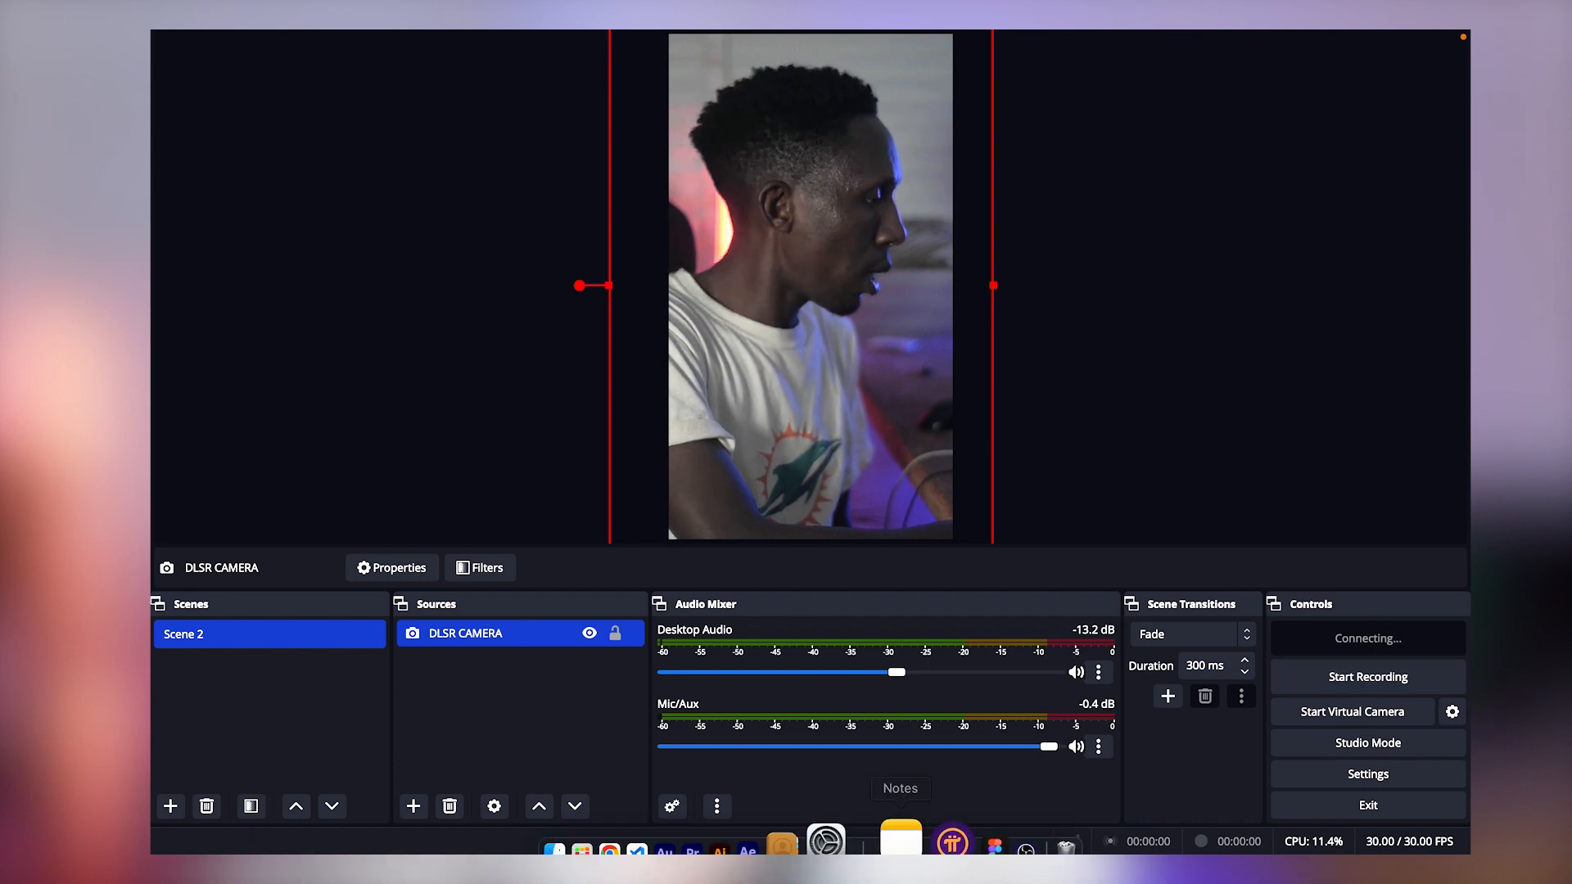
# Step: Switch to Instagram in Chrome, unmute the incoming stream preview and go live
pyautogui.moveTo(808, 849)
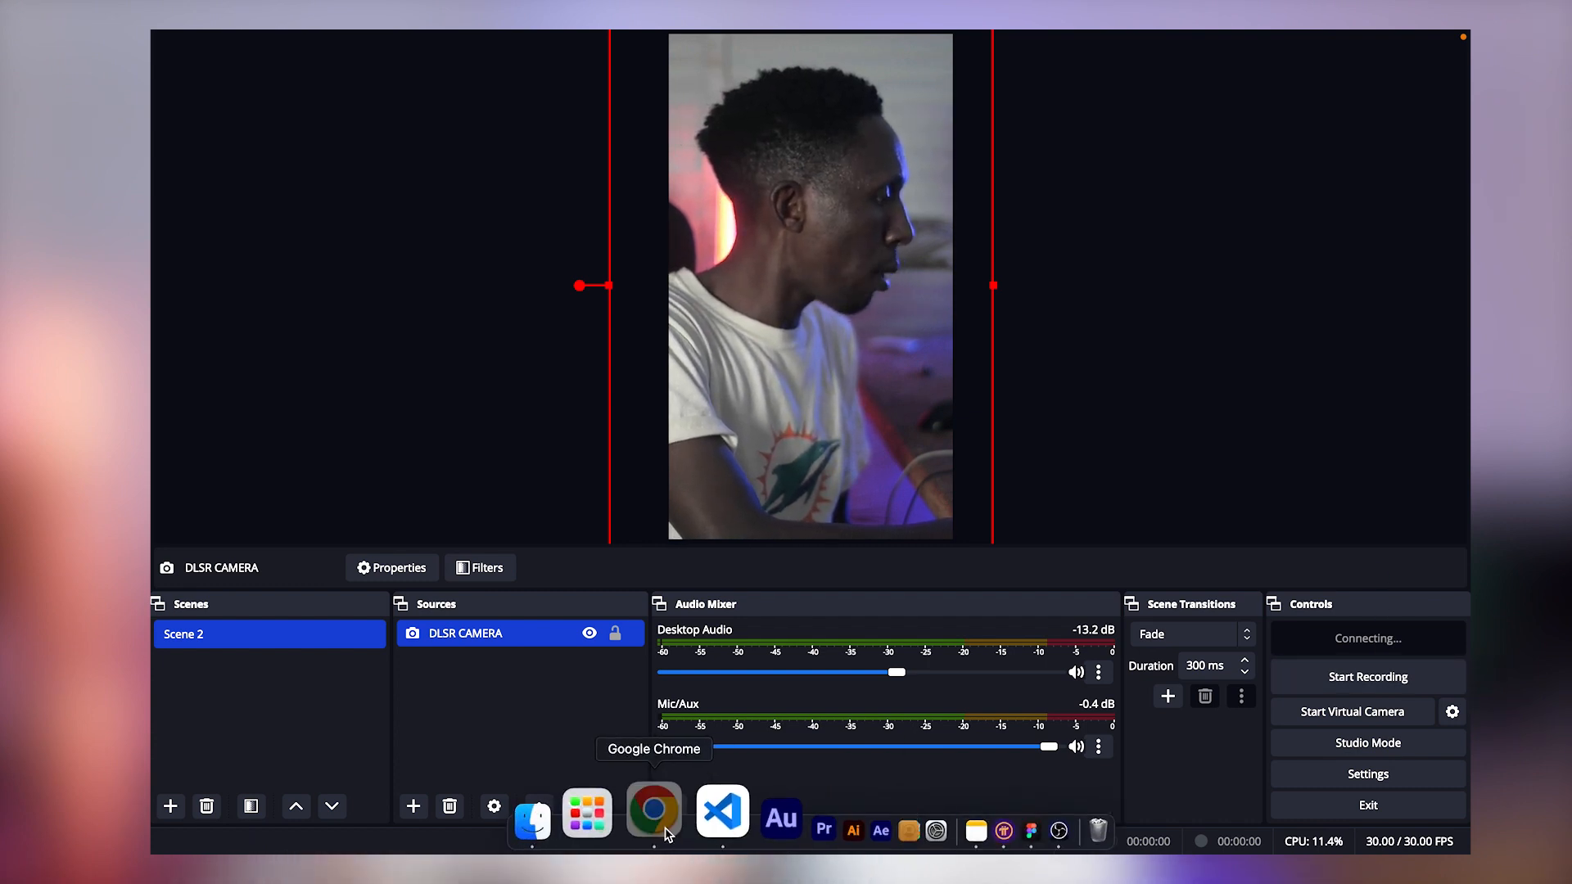
pyautogui.click(657, 823)
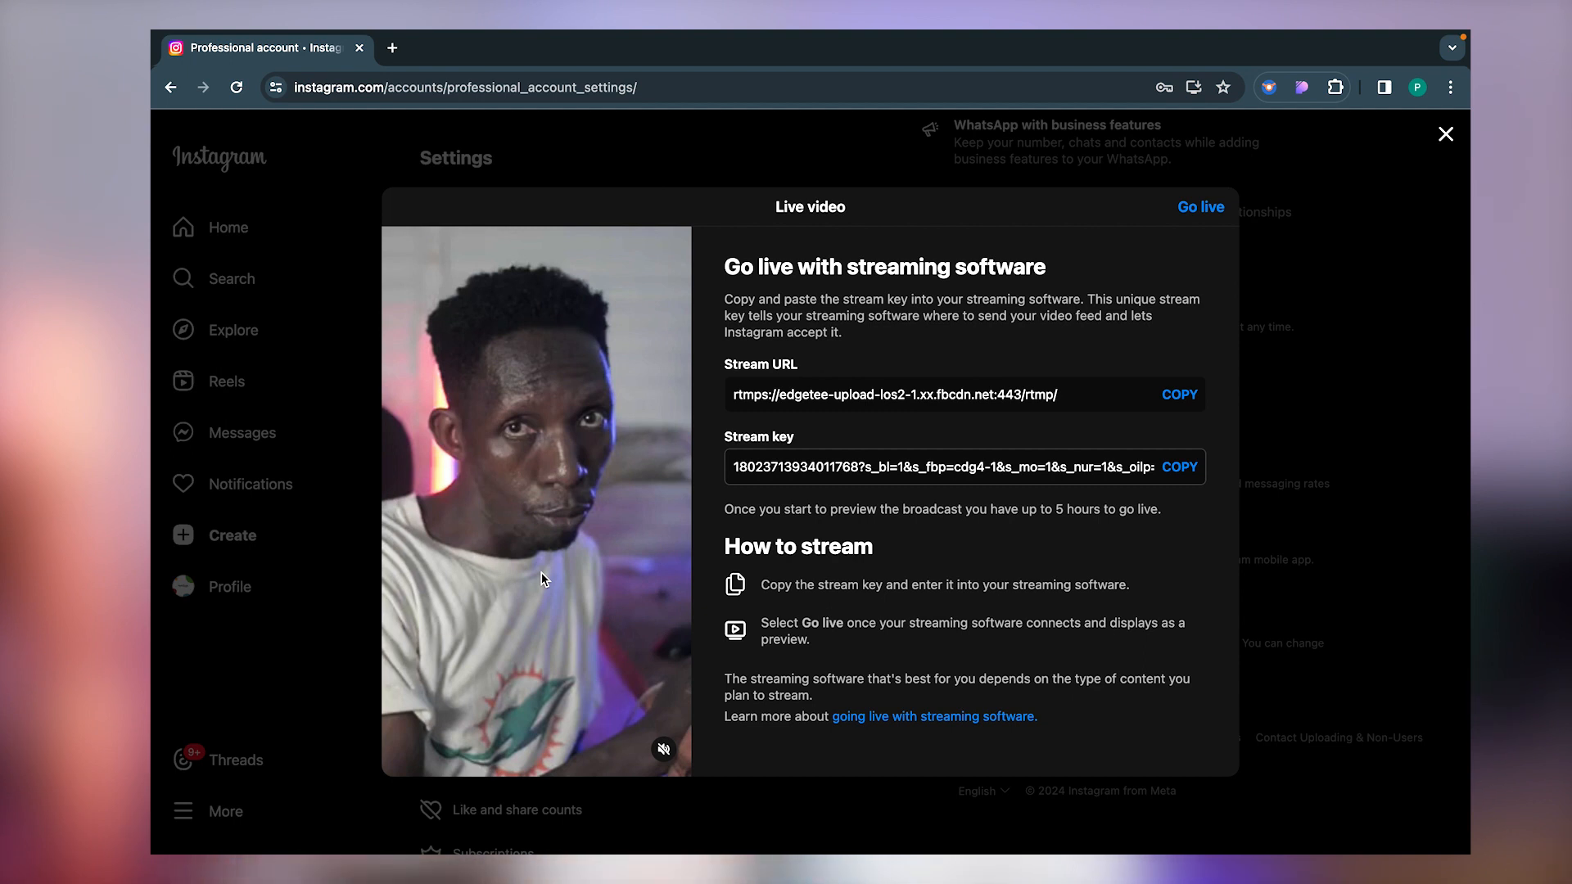
pyautogui.click(664, 751)
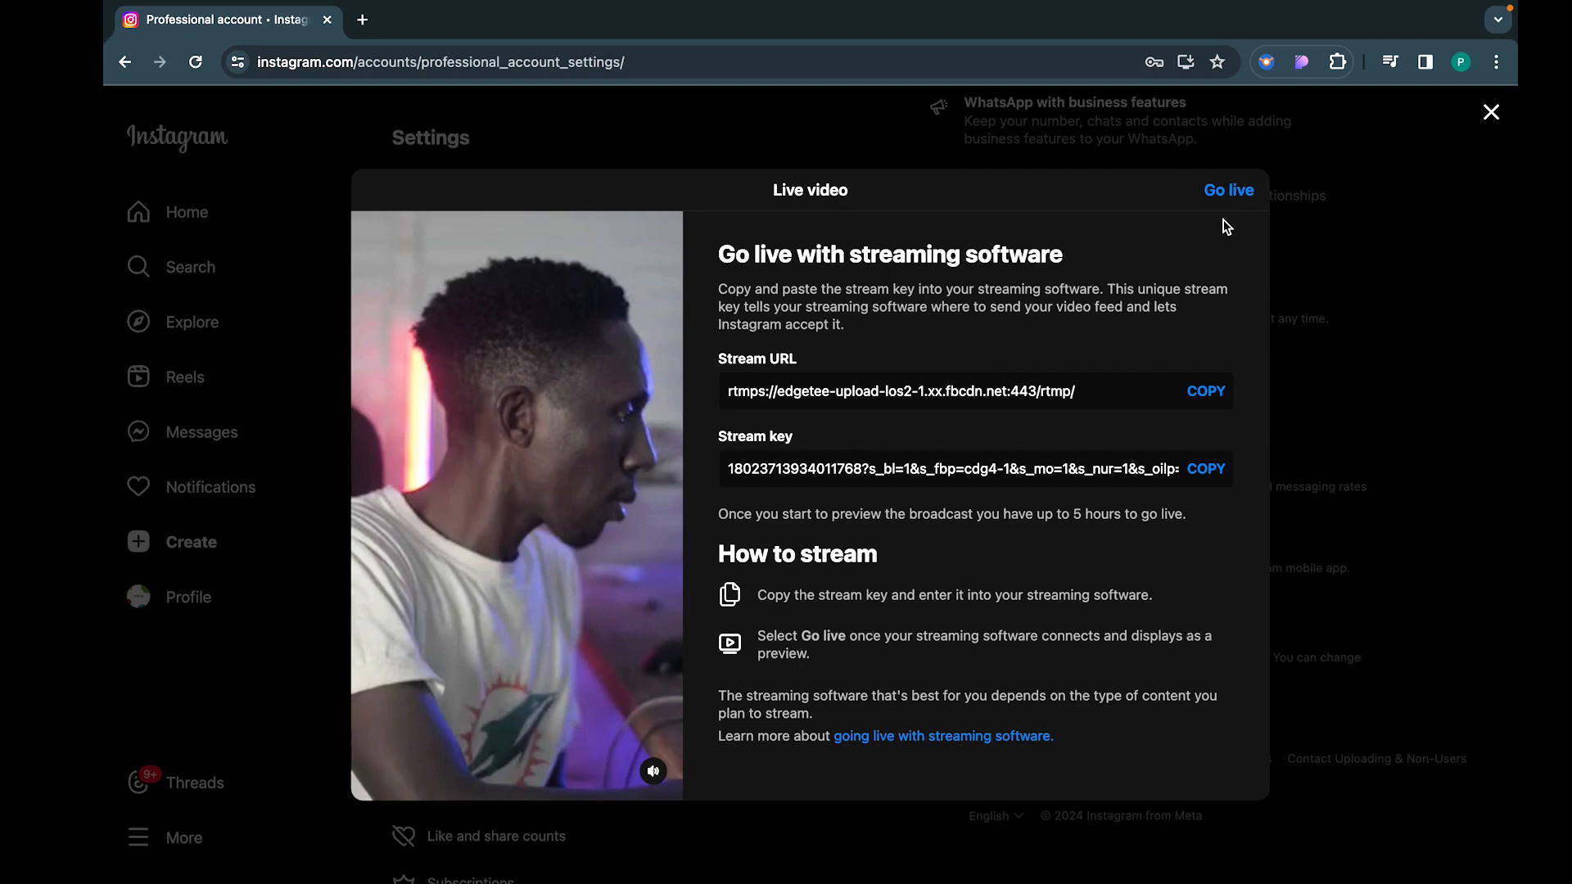
pyautogui.click(1200, 206)
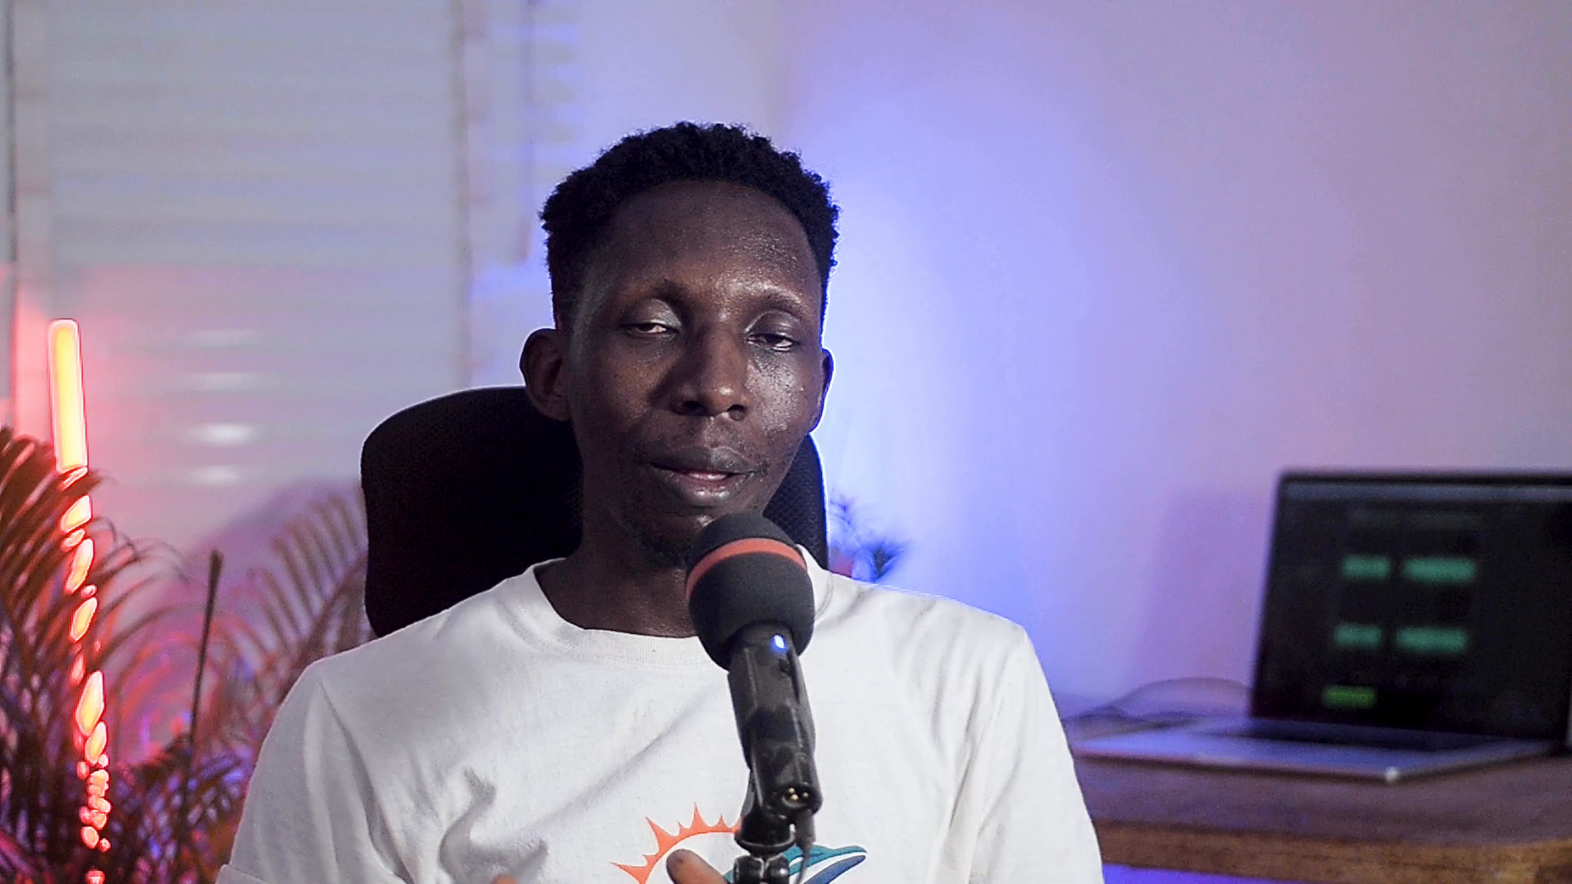